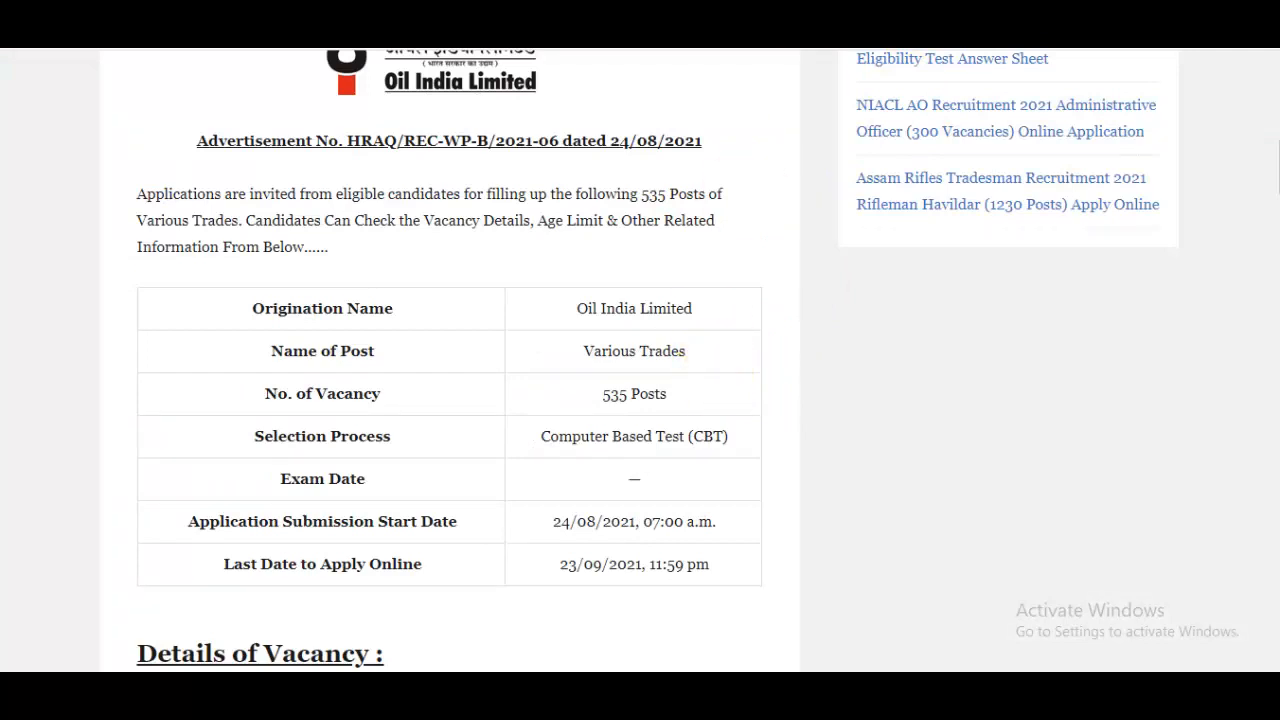
# Open the Oil India advertisement PDF at 125% and highlight the application start and last dates
pyautogui.click(828, 28)
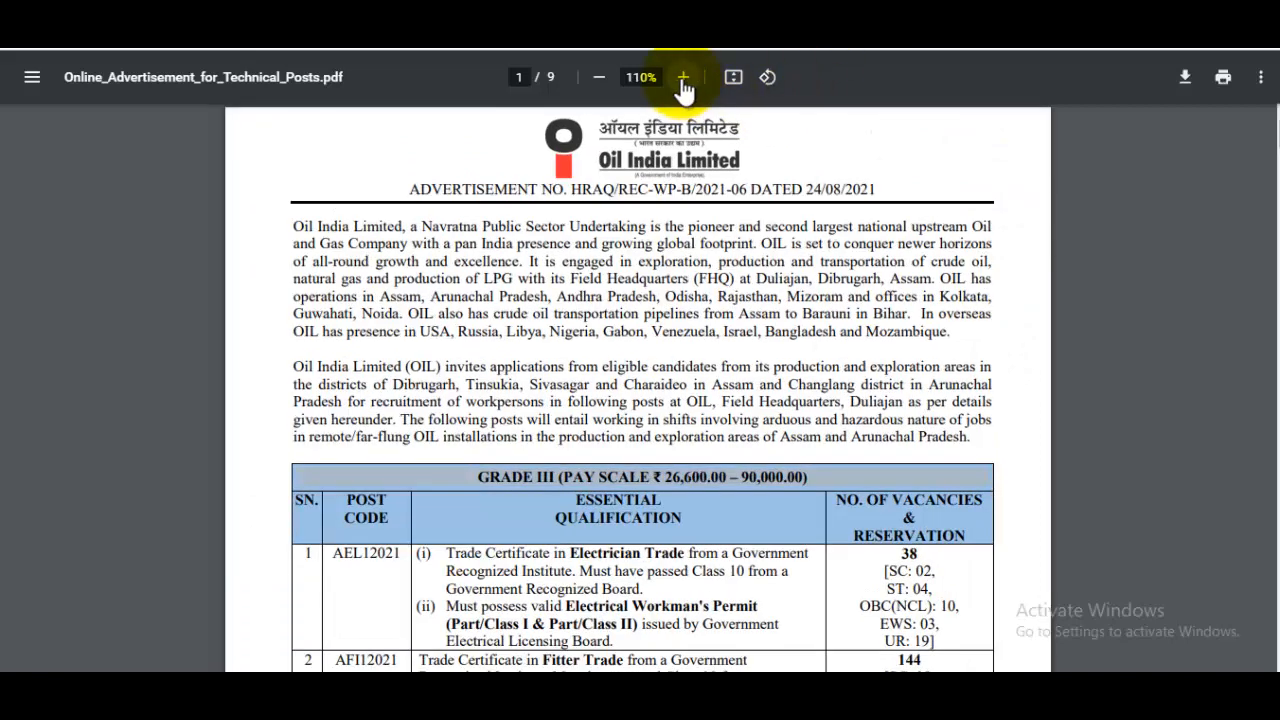
pyautogui.click(683, 80)
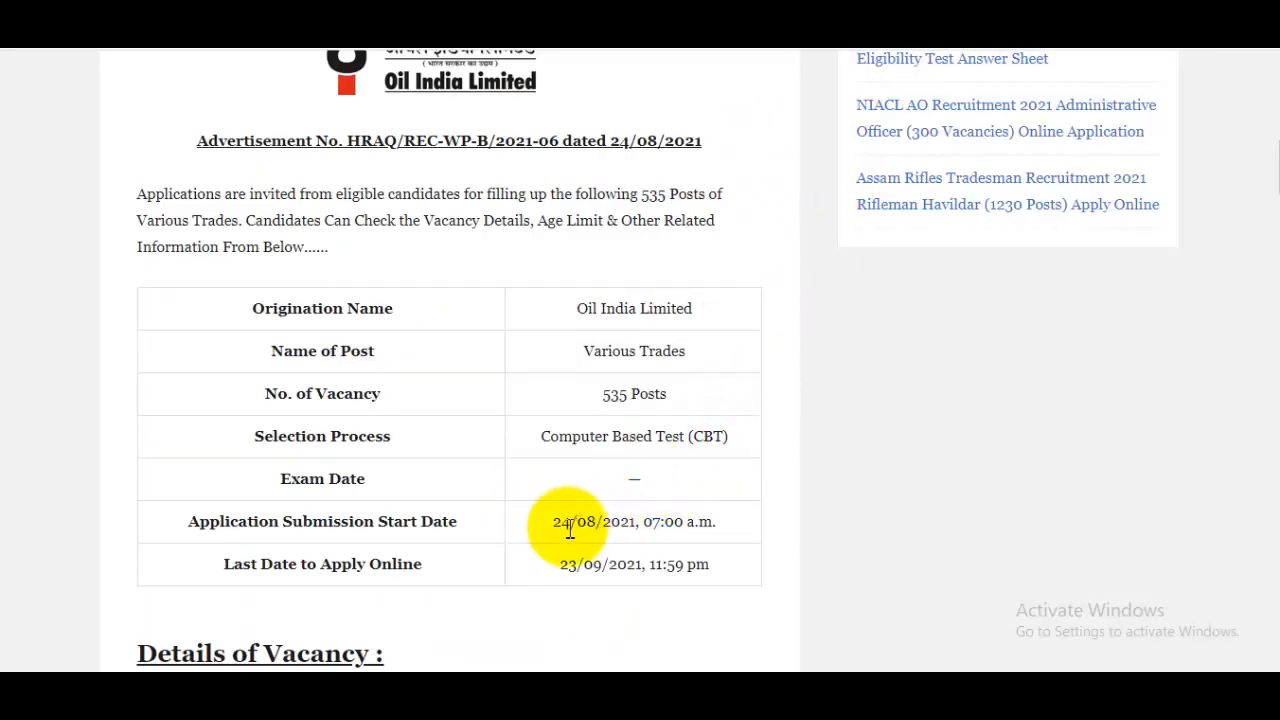
pyautogui.moveTo(563, 522); pyautogui.dragTo(656, 522)
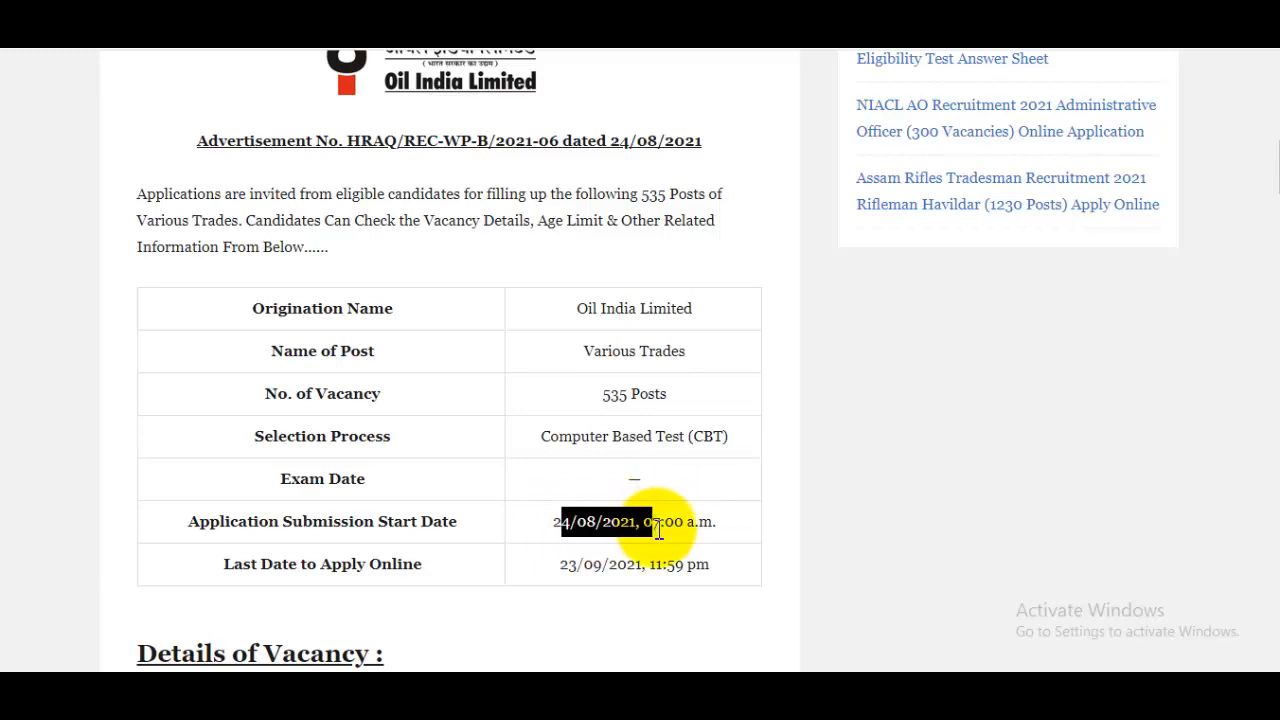
pyautogui.moveTo(568, 566); pyautogui.dragTo(676, 565)
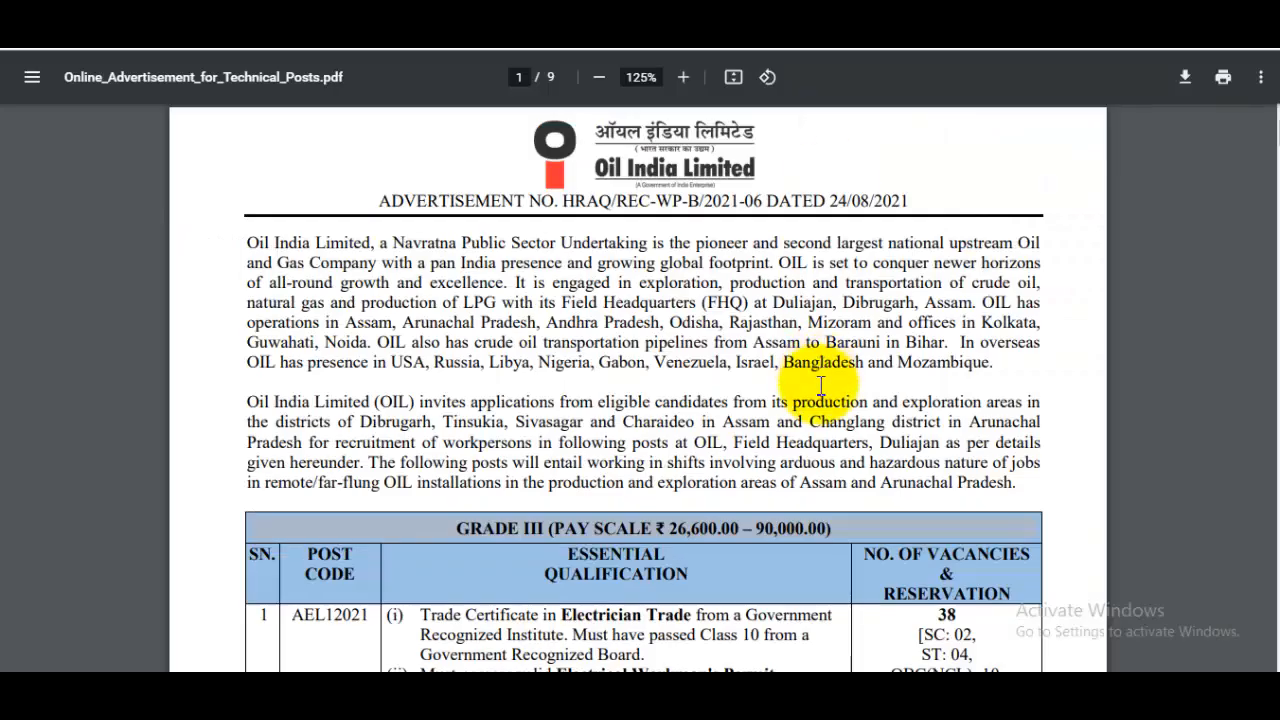
pyautogui.scroll(-5, 829, 400)
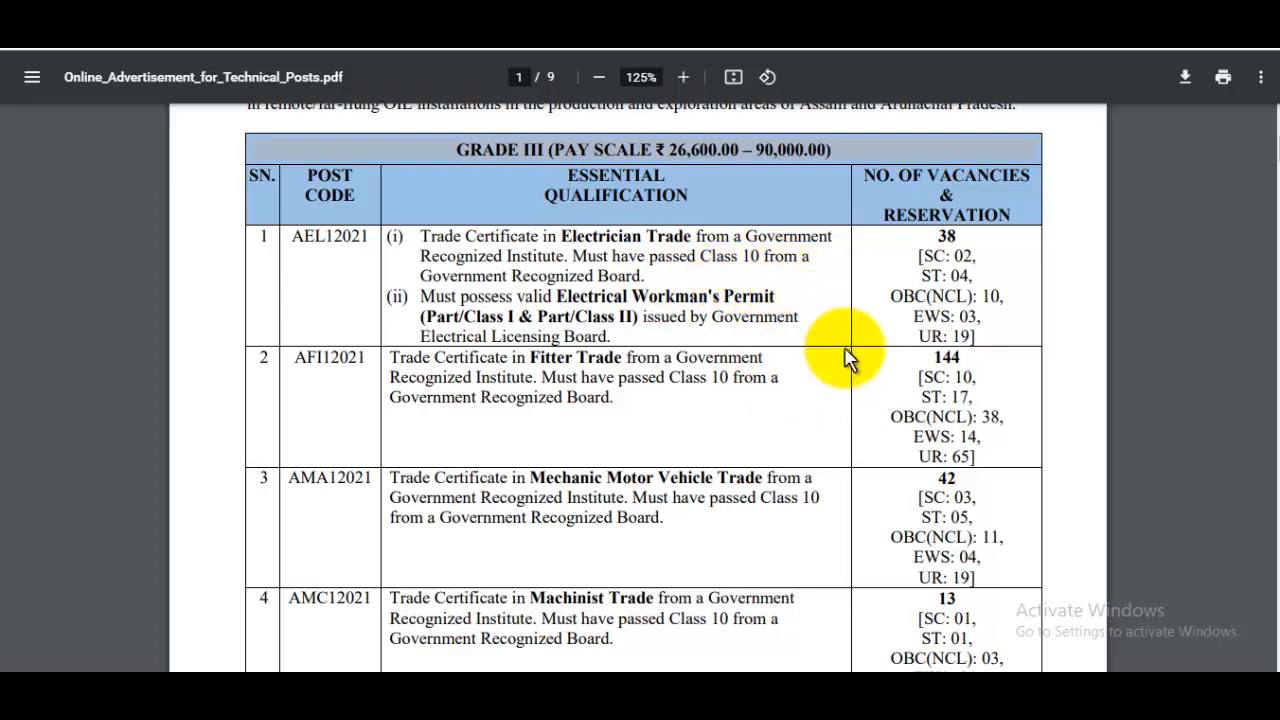
# Scroll through the advertisement's vacancies, age limits and required documents, then return to the recruitment portal
pyautogui.scroll(-15, 845, 358)
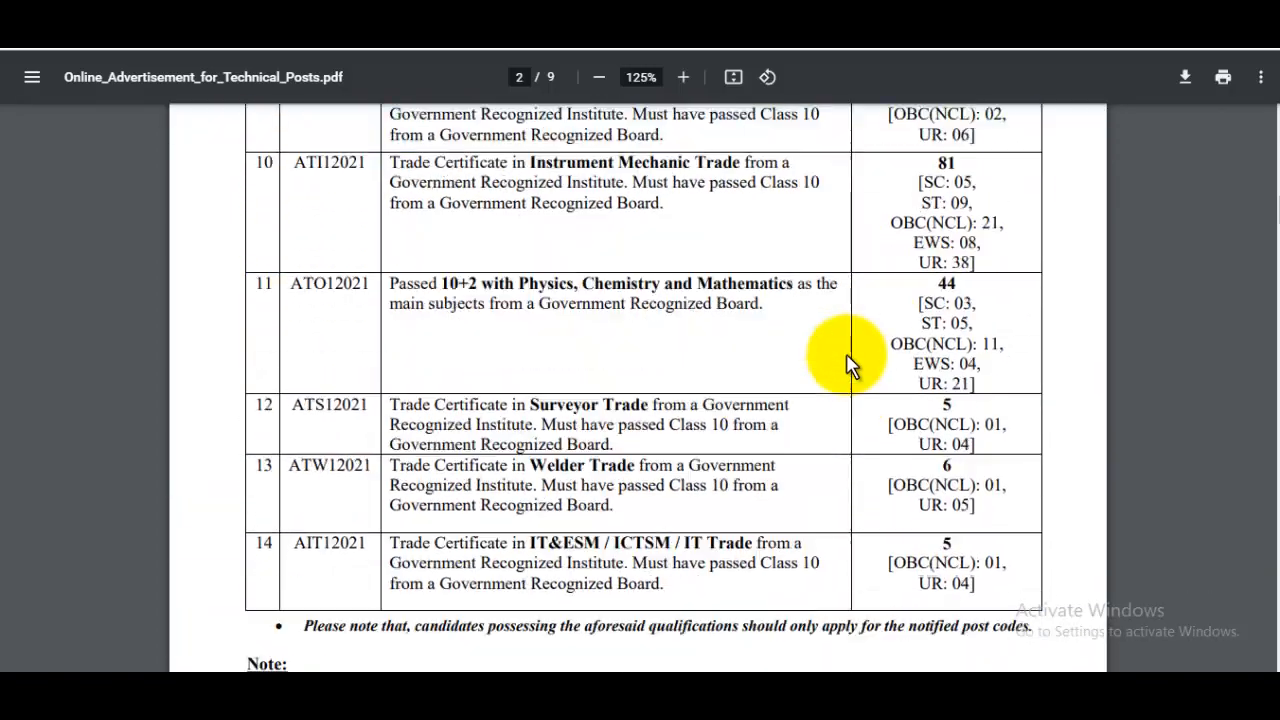
pyautogui.scroll(-11, 846, 363)
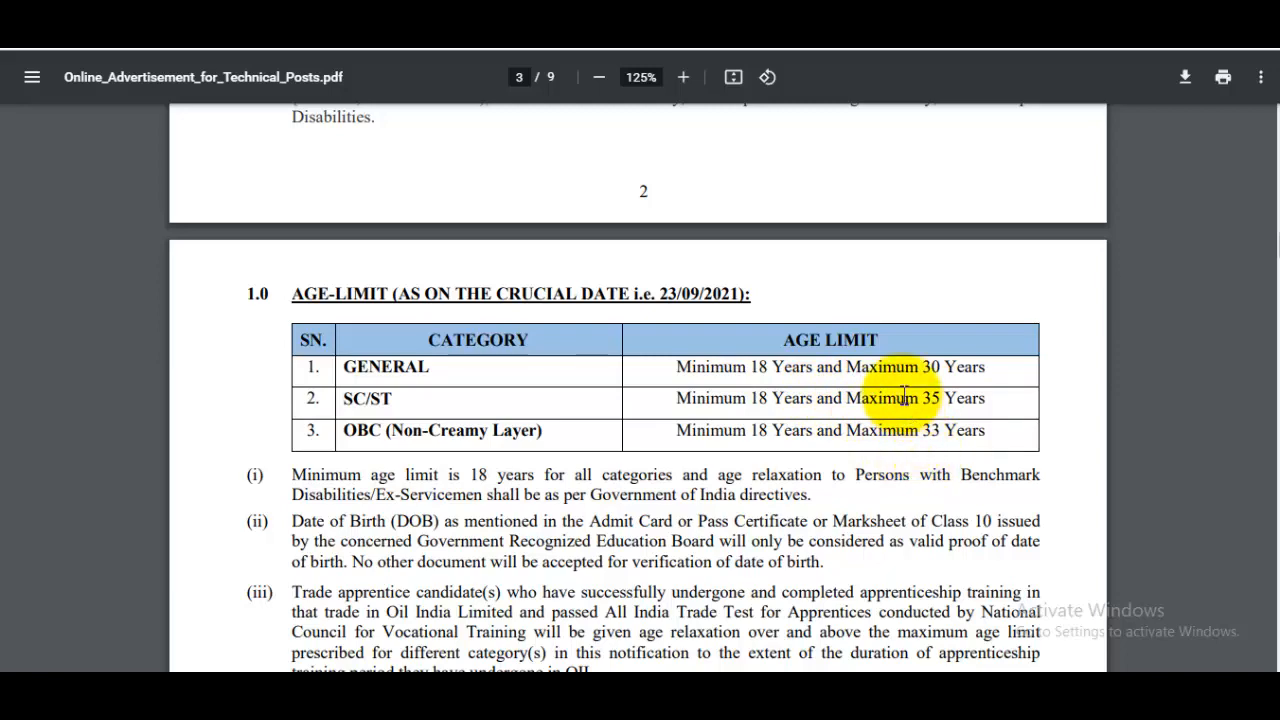
pyautogui.scroll(-4, 900, 391)
pyautogui.scroll(-1, 903, 395)
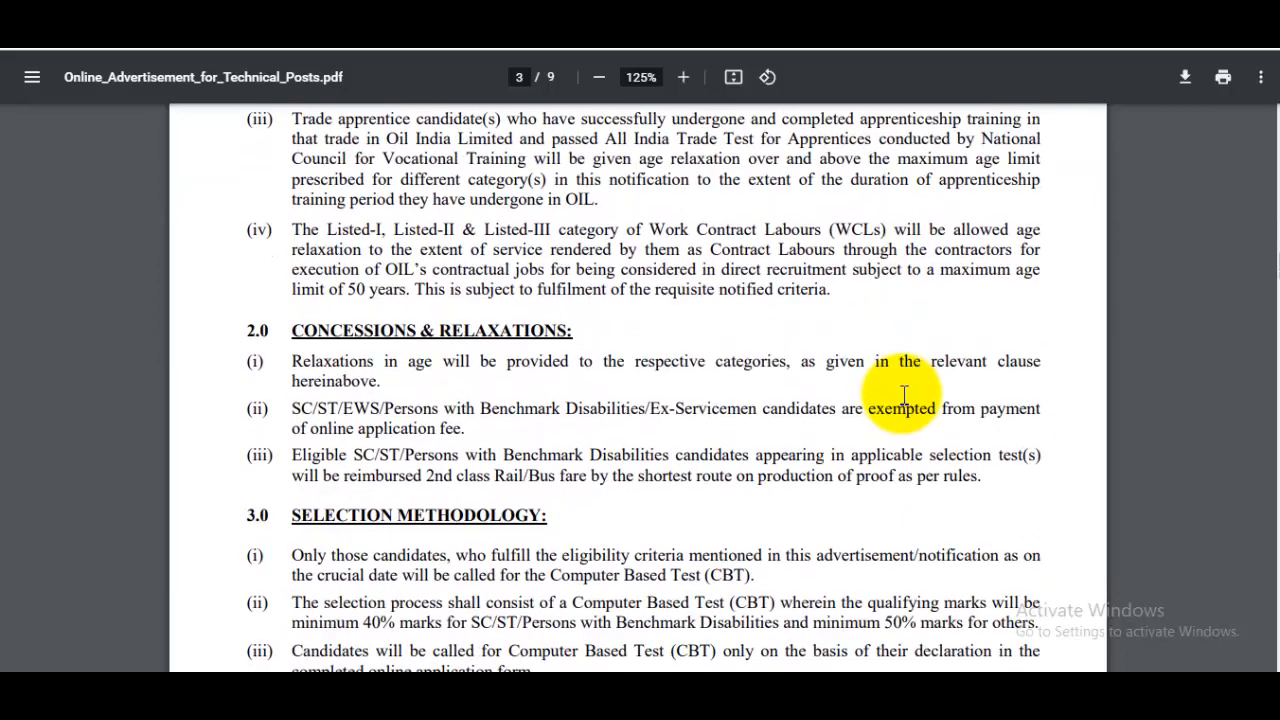
pyautogui.scroll(-10, 903, 395)
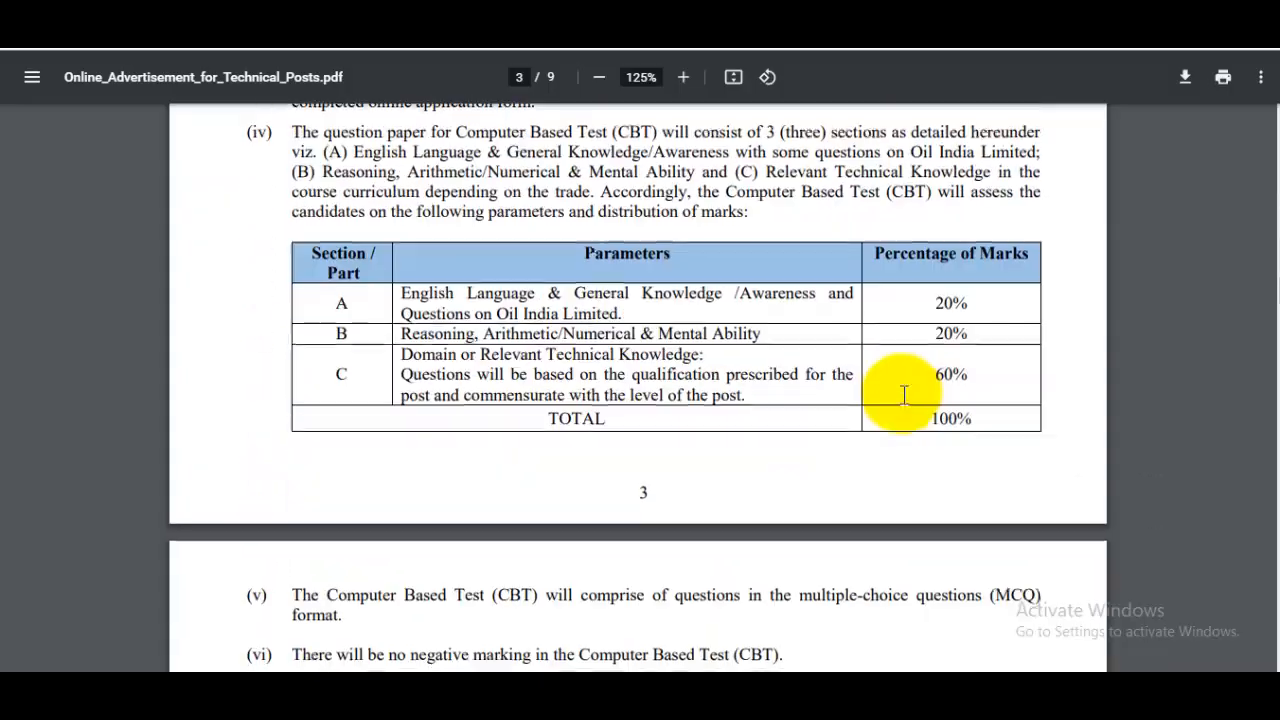
pyautogui.scroll(-20, 903, 395)
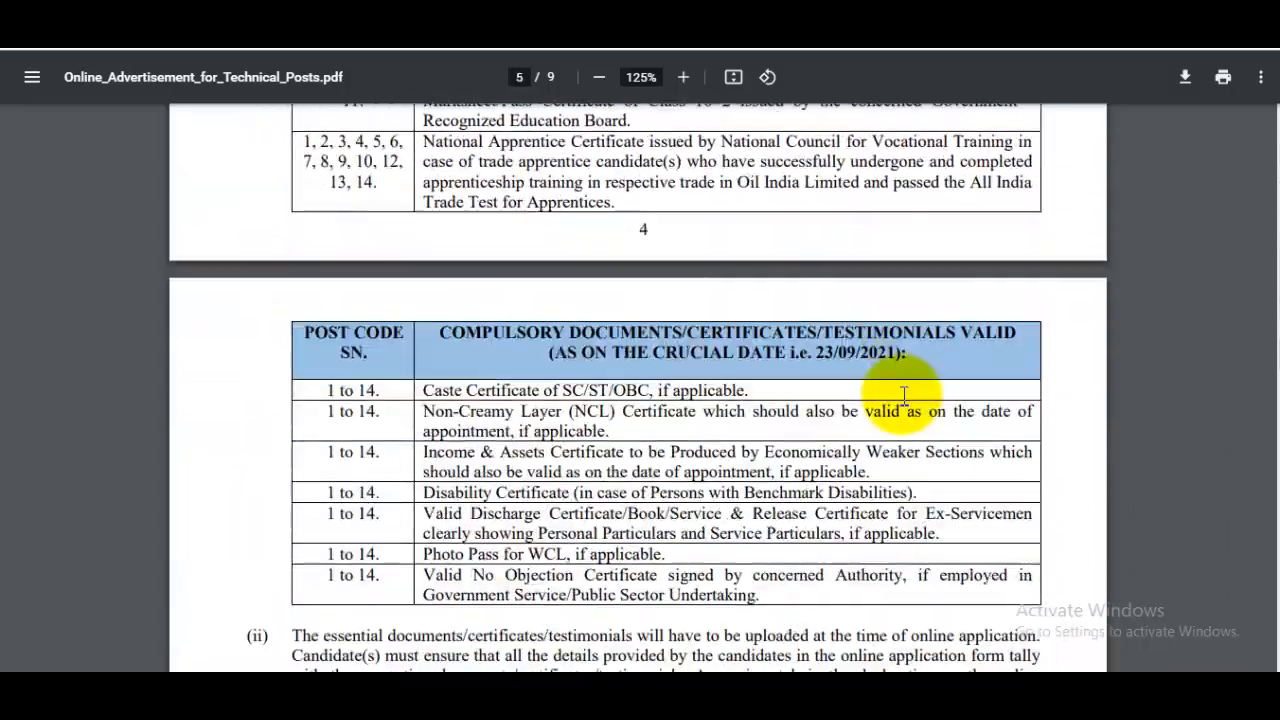
pyautogui.scroll(-20, 903, 395)
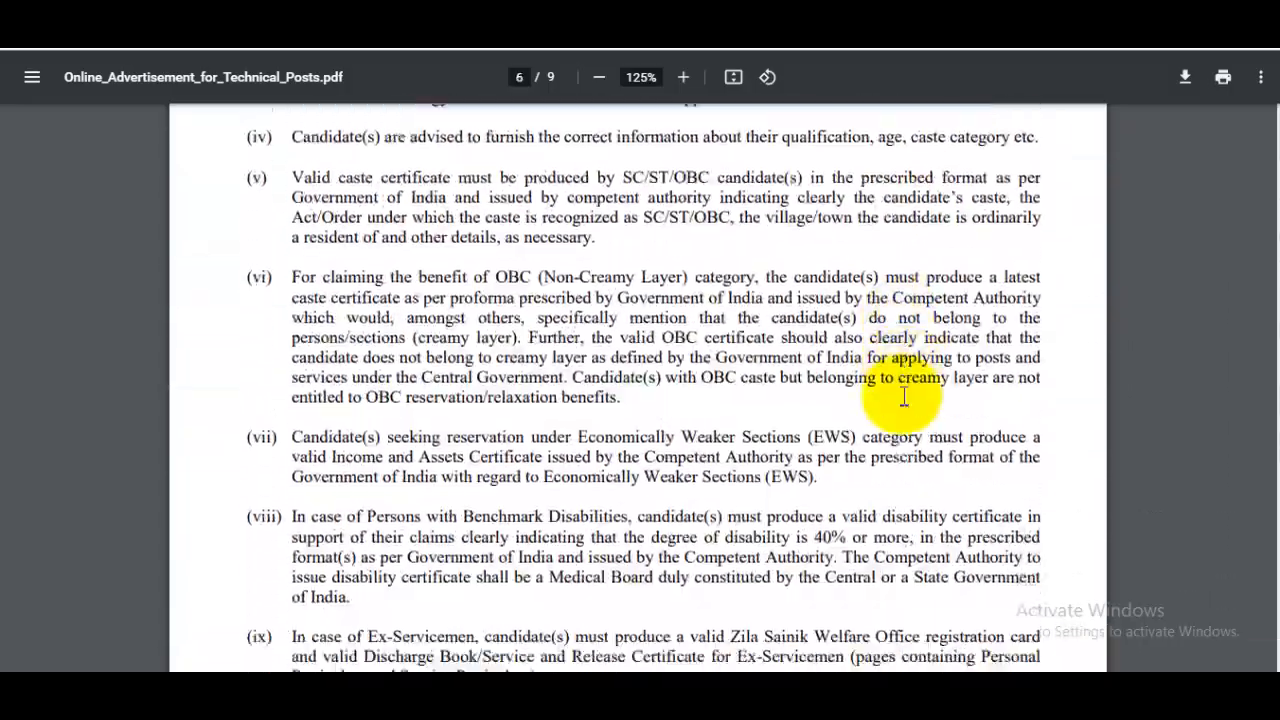
pyautogui.scroll(-2, 904, 397)
pyautogui.moveTo(1276, 525); pyautogui.dragTo(1278, 588)
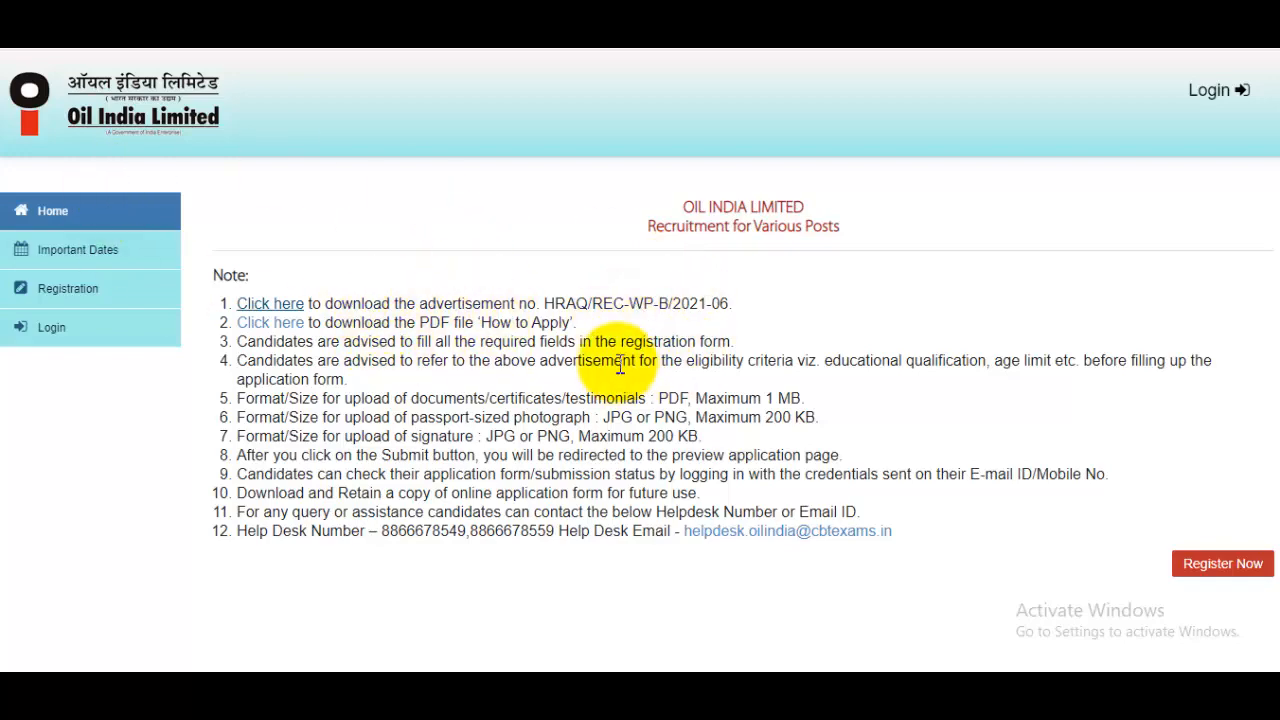
# Zoom the portal page, open the registration form's Post Code list and recheck the PDF vacancy table
pyautogui.hotkey('ctrl', '+')
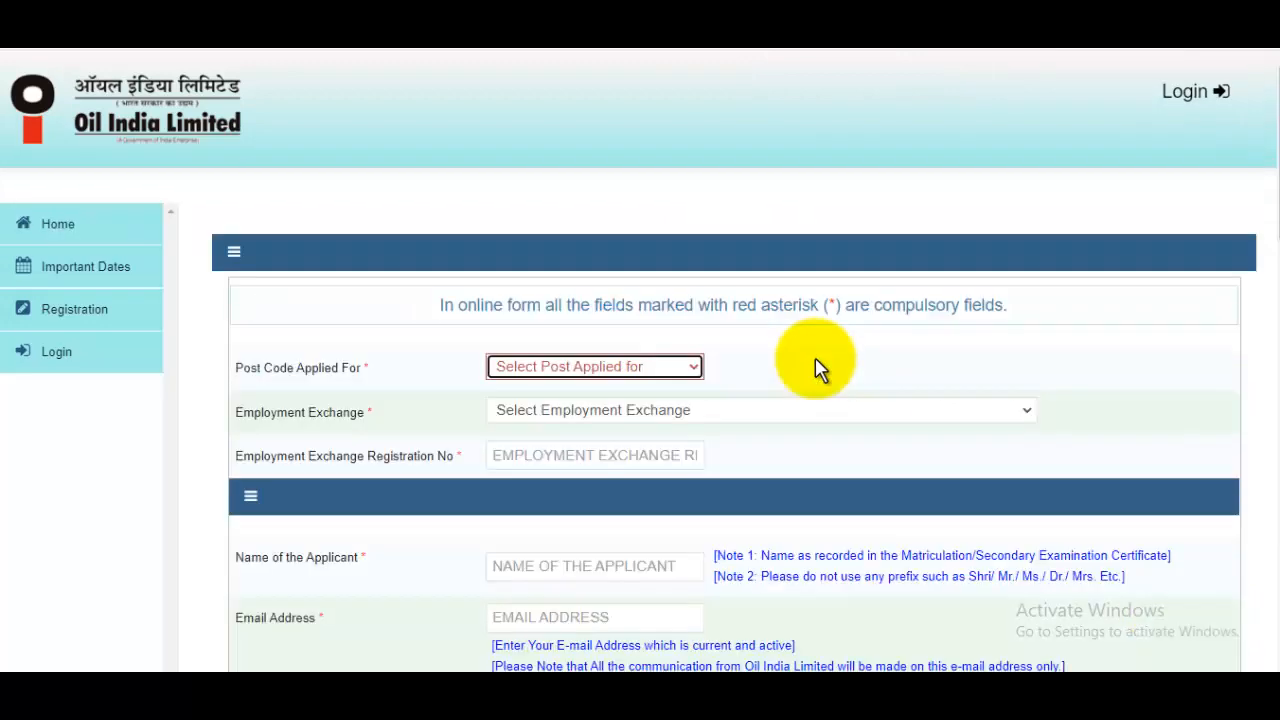
pyautogui.moveTo(1270, 192); pyautogui.dragTo(1263, 277)
pyautogui.scroll(3, 780, 333)
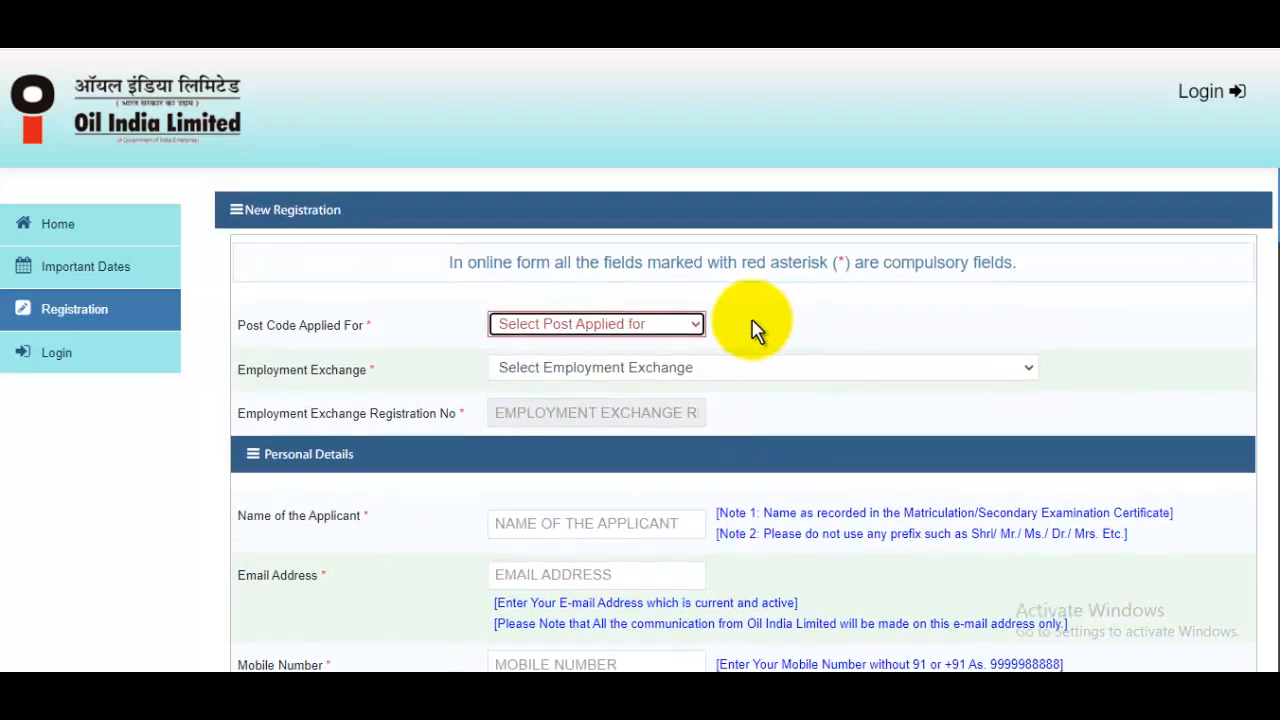
pyautogui.click(580, 326)
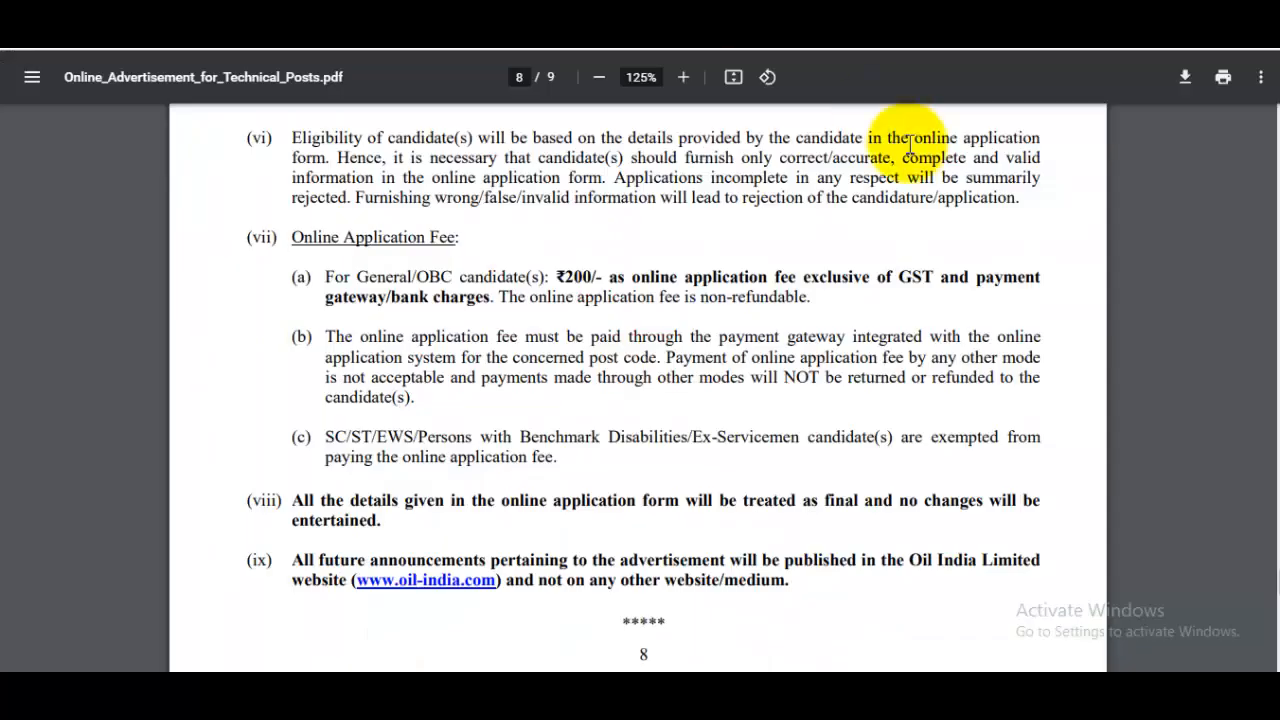
pyautogui.moveTo(1277, 586); pyautogui.dragTo(1275, 140)
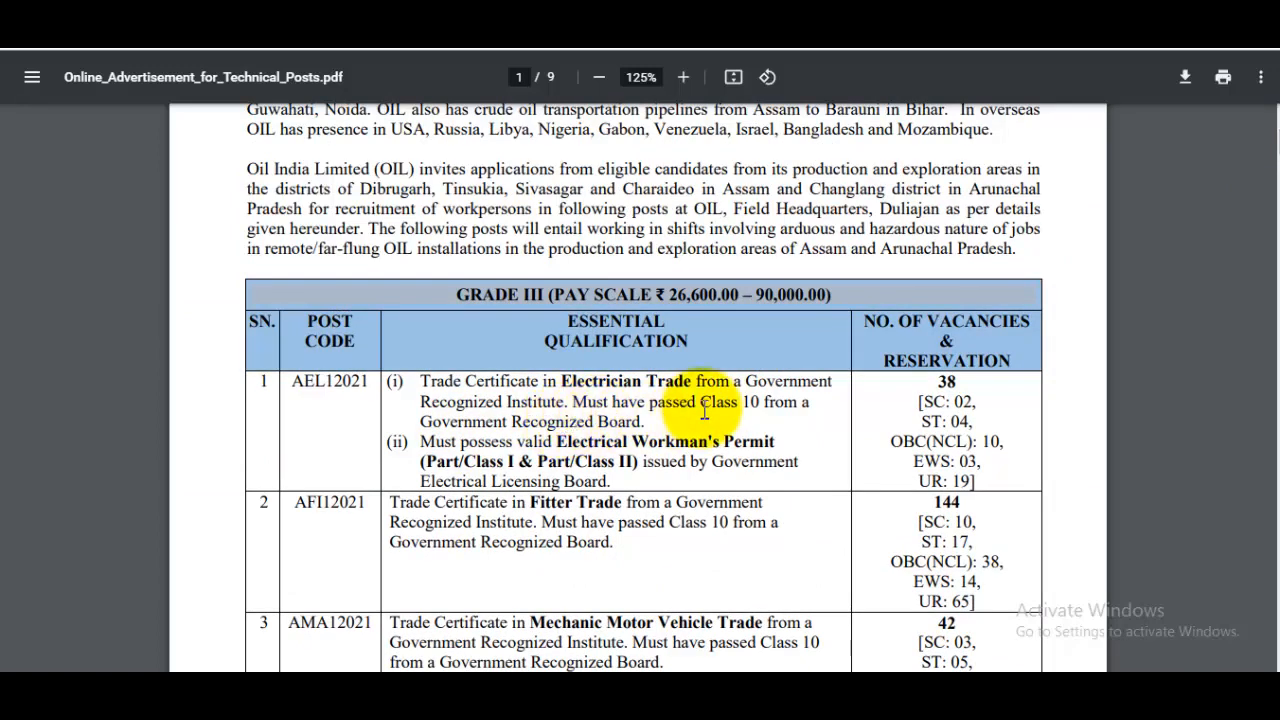
pyautogui.scroll(-3, 720, 415)
pyautogui.scroll(1, 874, 357)
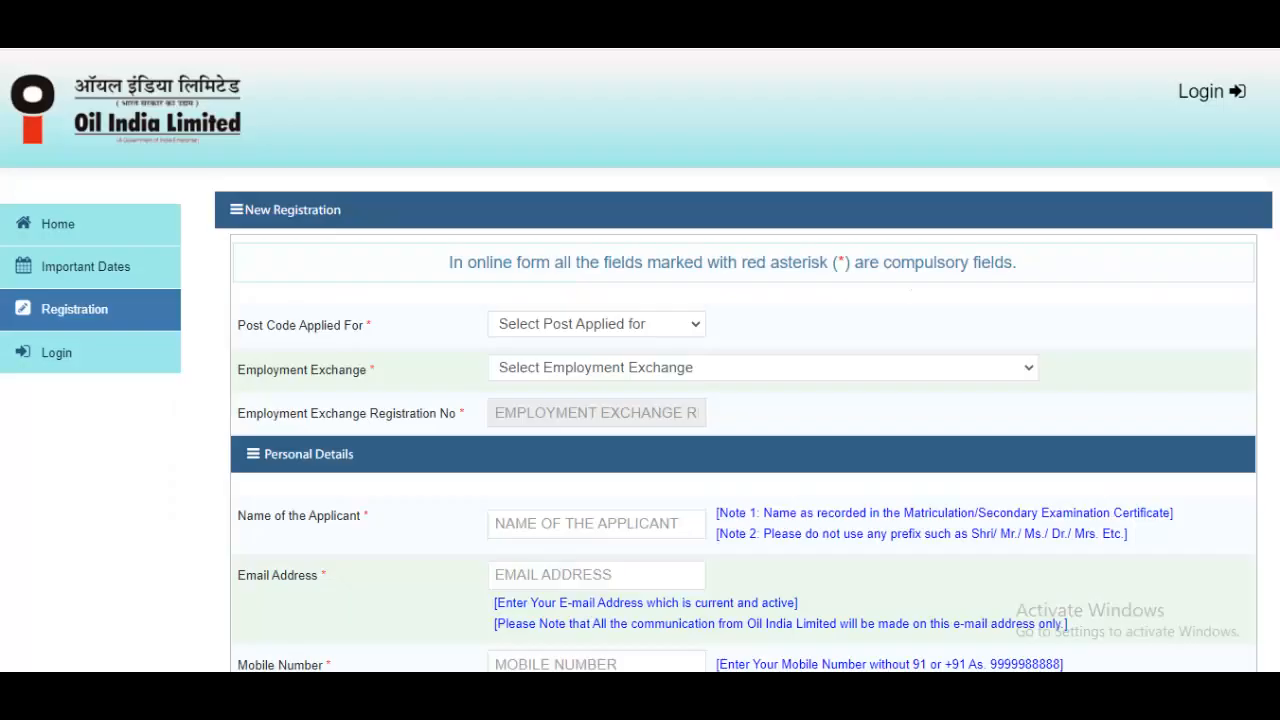
# Select AFI12021 as the post code and OIL APPRENTICE as the employment exchange
pyautogui.click(586, 326)
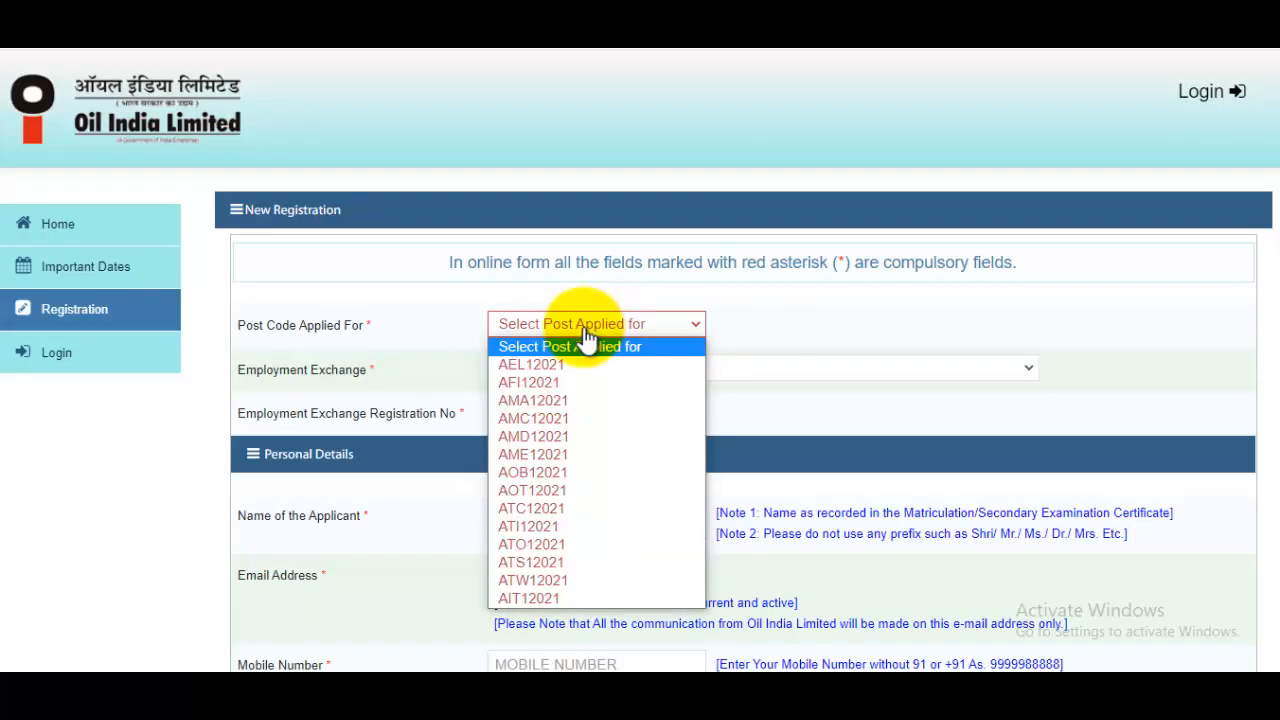
pyautogui.click(561, 382)
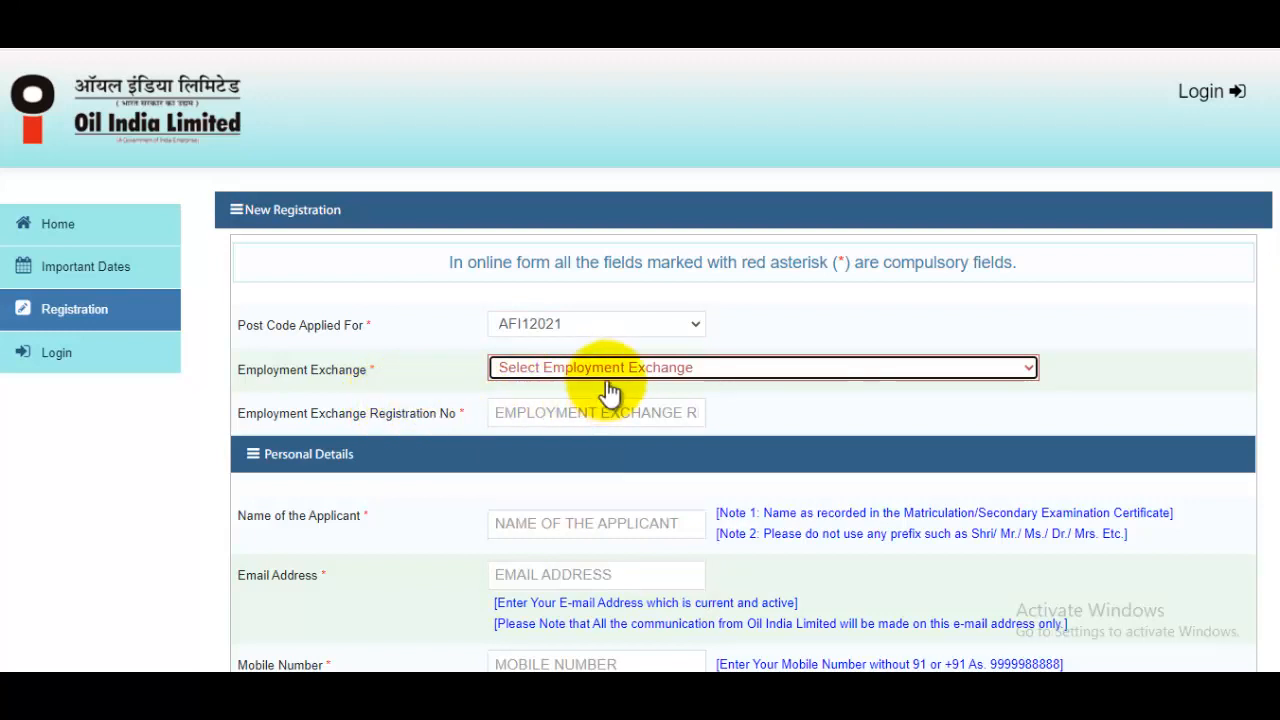
pyautogui.click(607, 367)
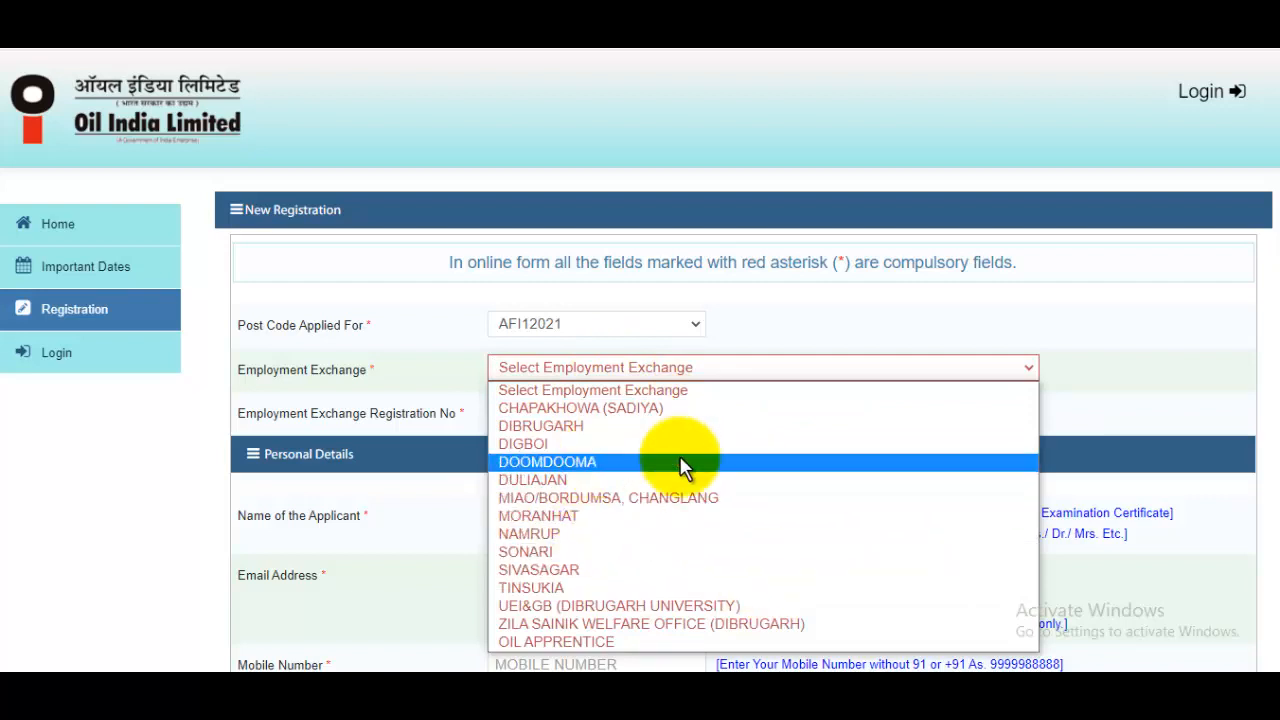
pyautogui.click(580, 642)
pyautogui.scroll(-2, 607, 410)
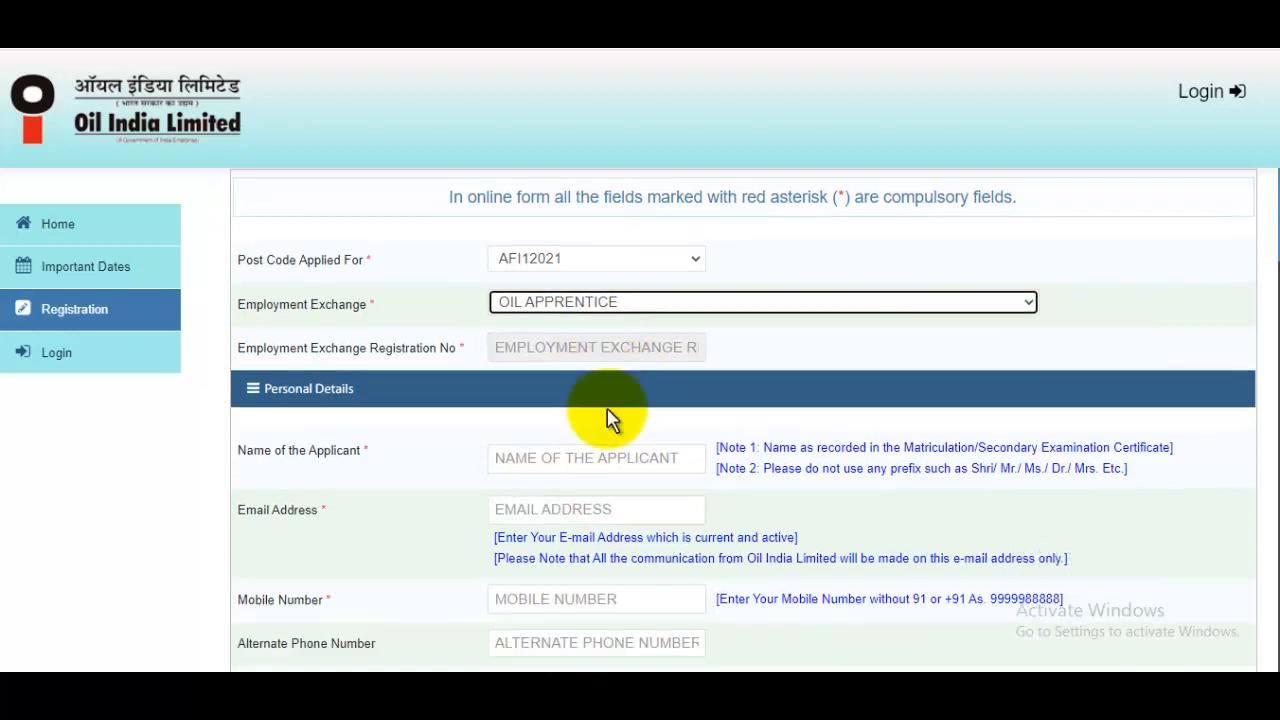
pyautogui.click(549, 390)
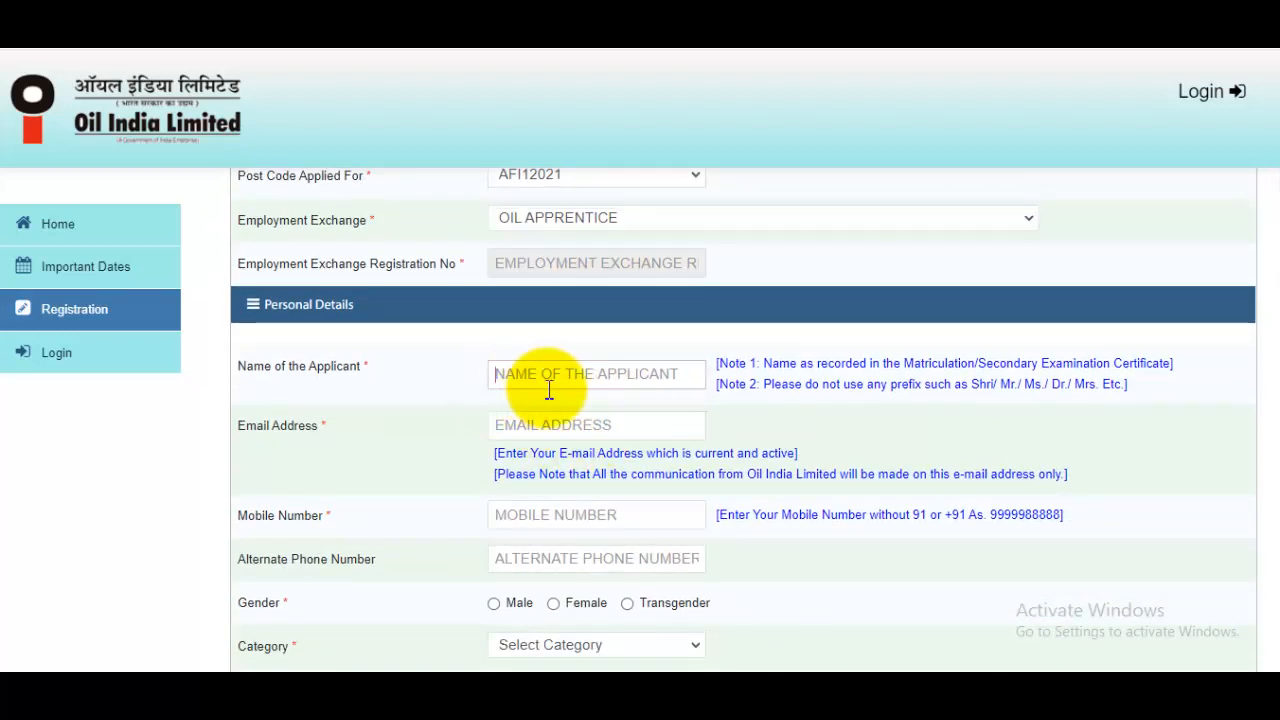
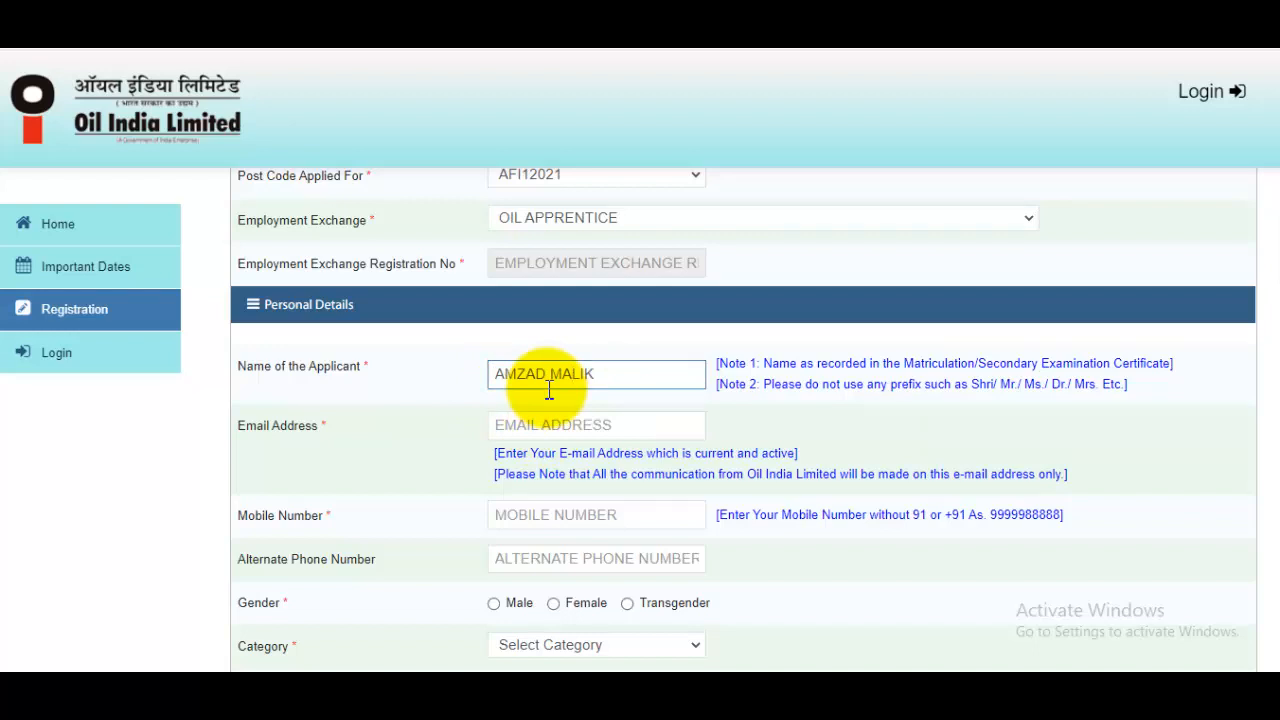
# Enter the applicant's full name, e-mail address and mobile number in the personal details
pyautogui.click(584, 423)
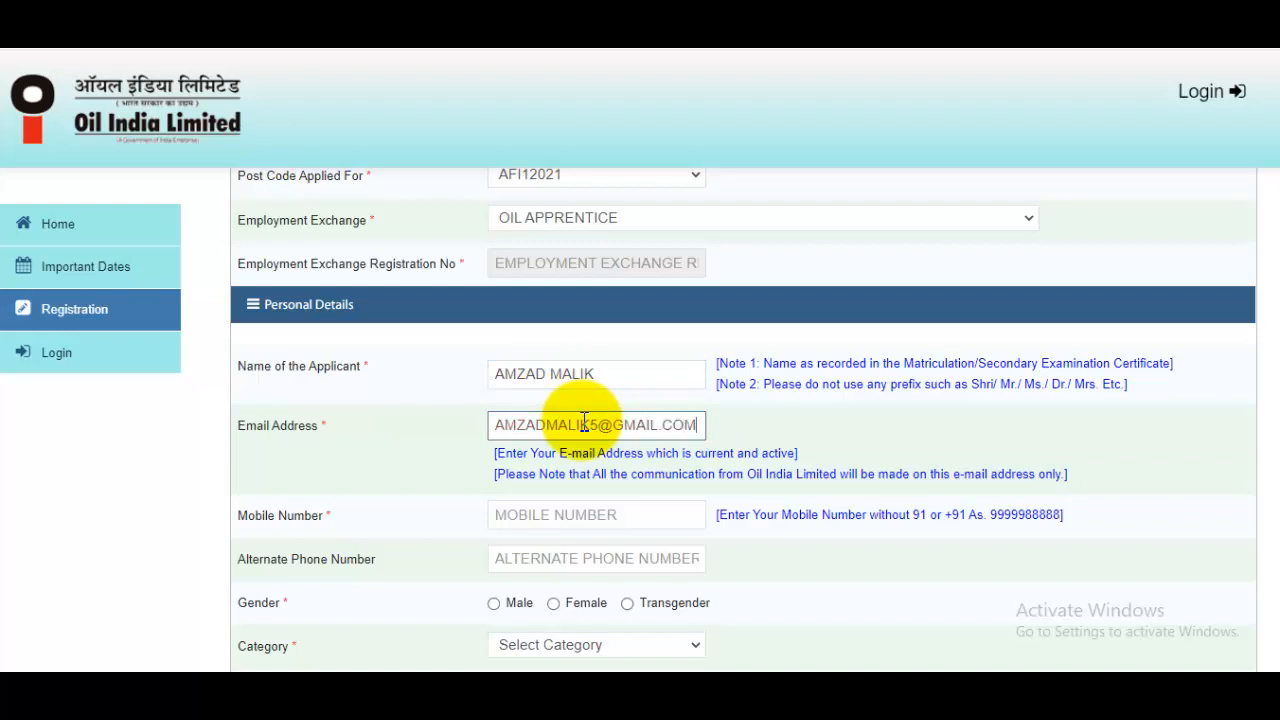
pyautogui.scroll(-1, 615, 430)
pyautogui.click(597, 444)
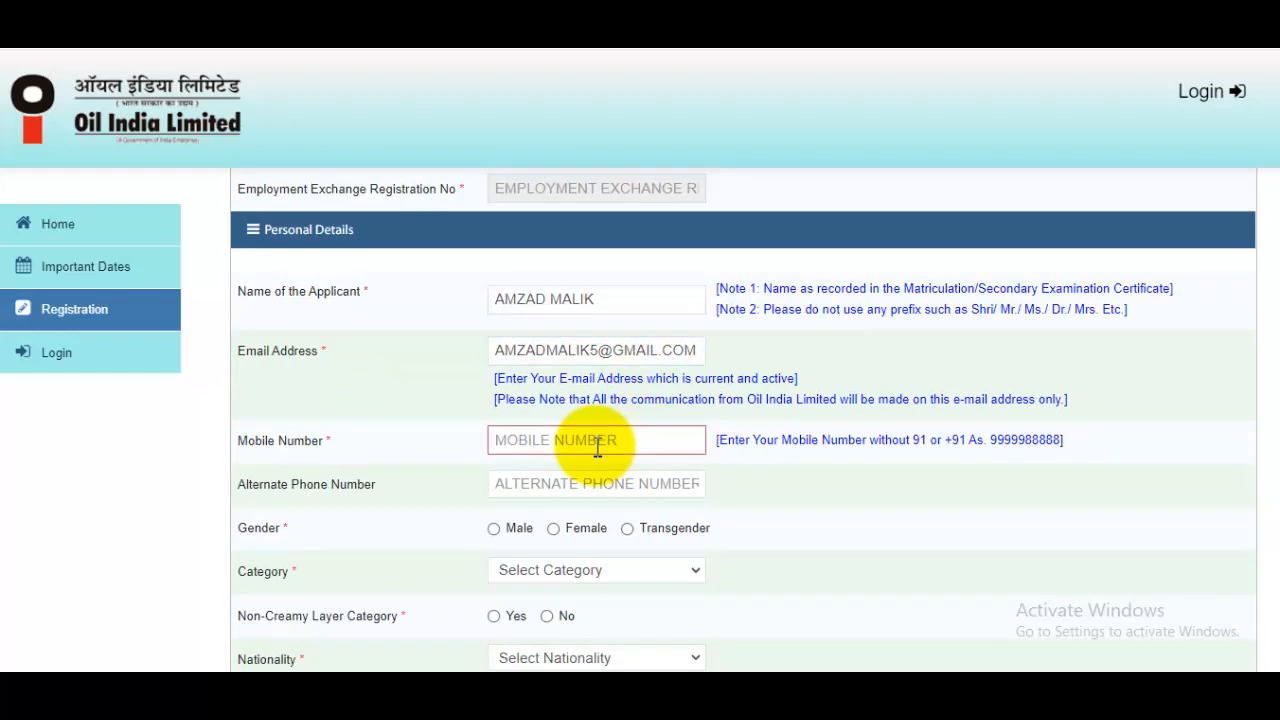
pyautogui.write('9999999999')
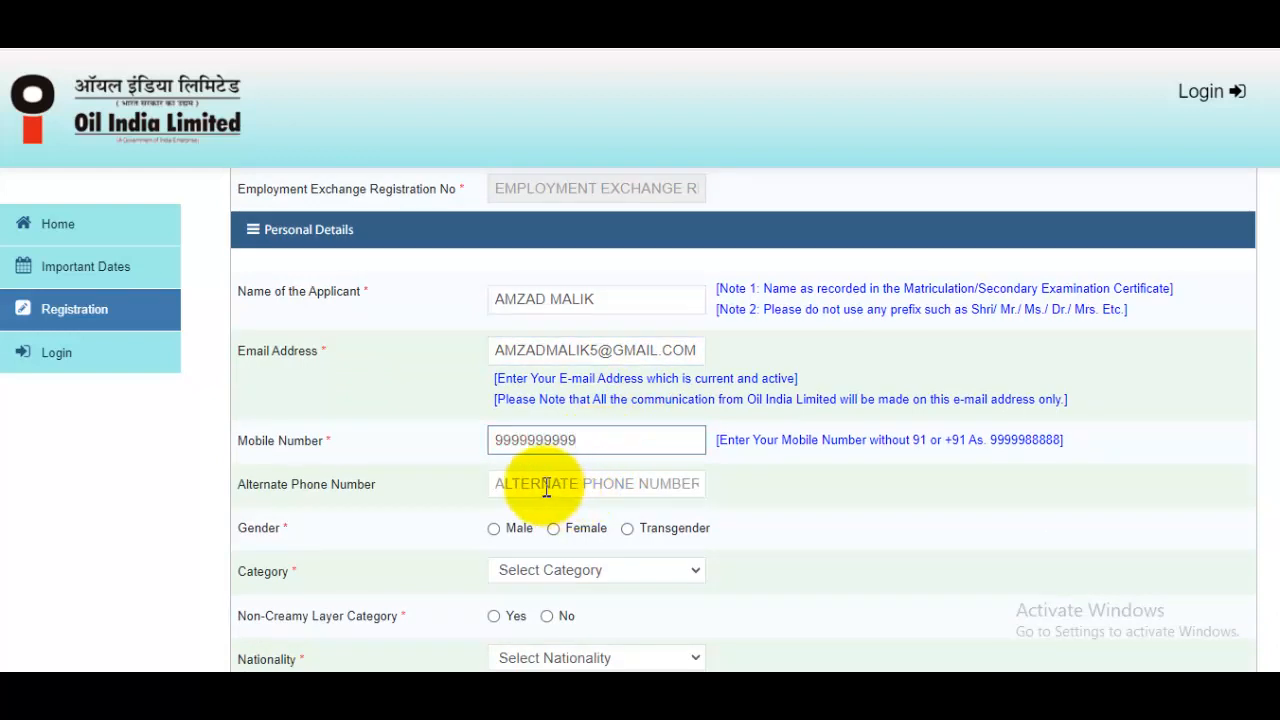
pyautogui.click(546, 487)
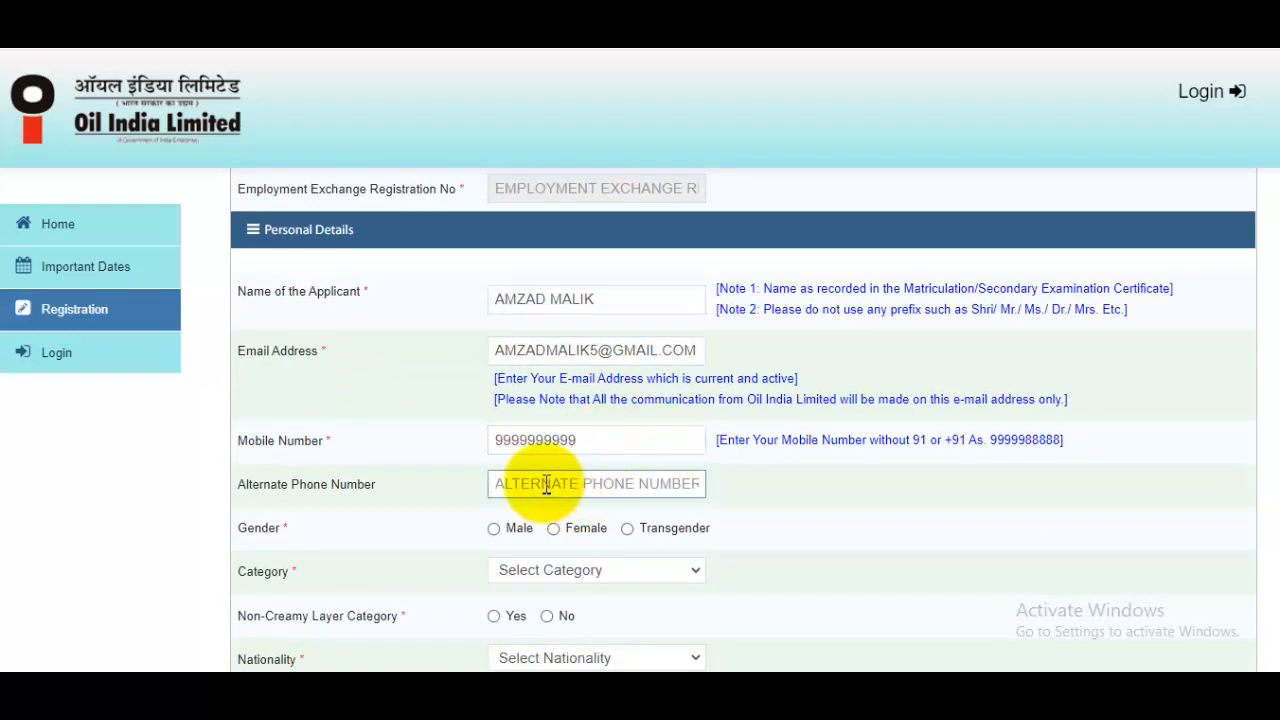
pyautogui.scroll(-1, 566, 455)
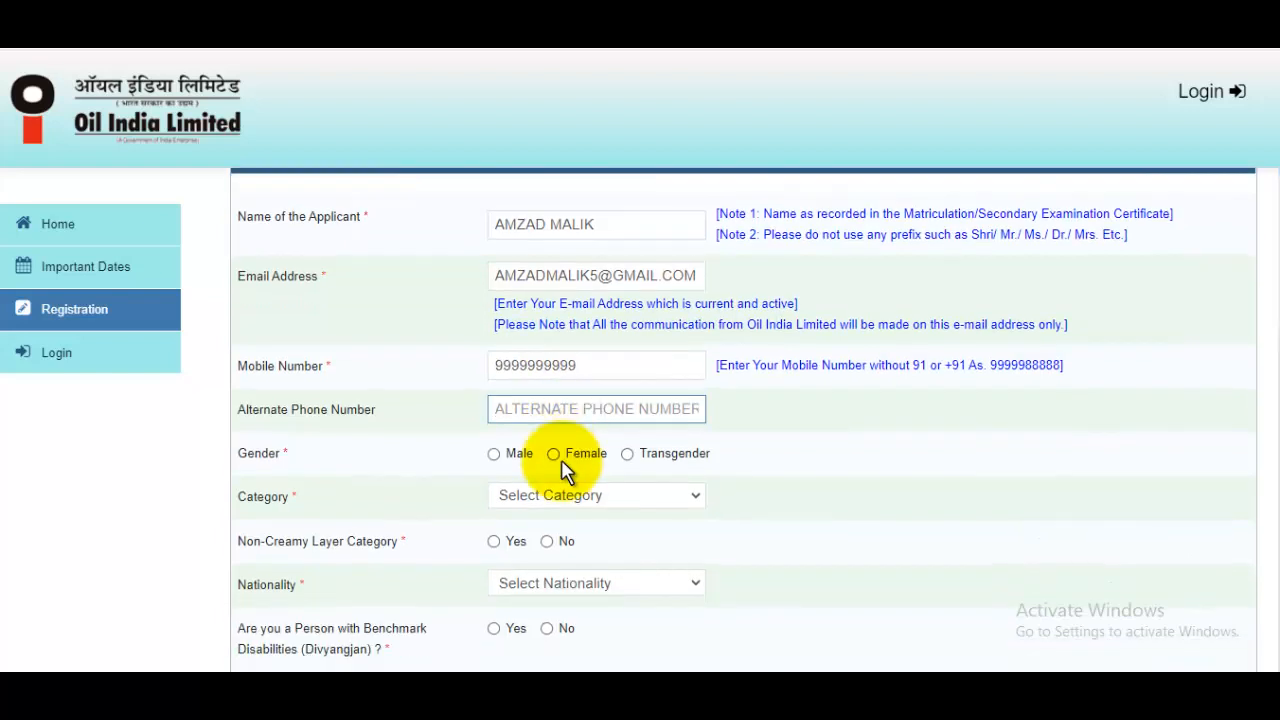
# Set gender to Male and category to Other Backward Classes
pyautogui.click(498, 455)
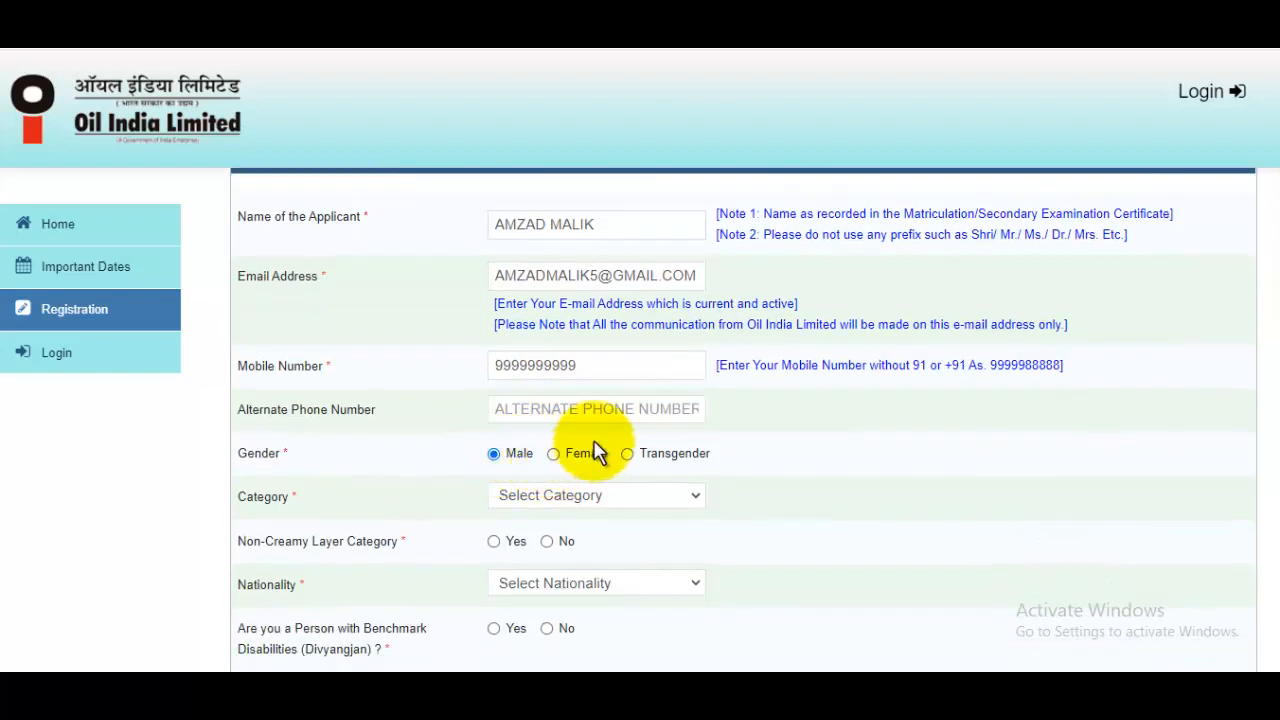
pyautogui.click(590, 495)
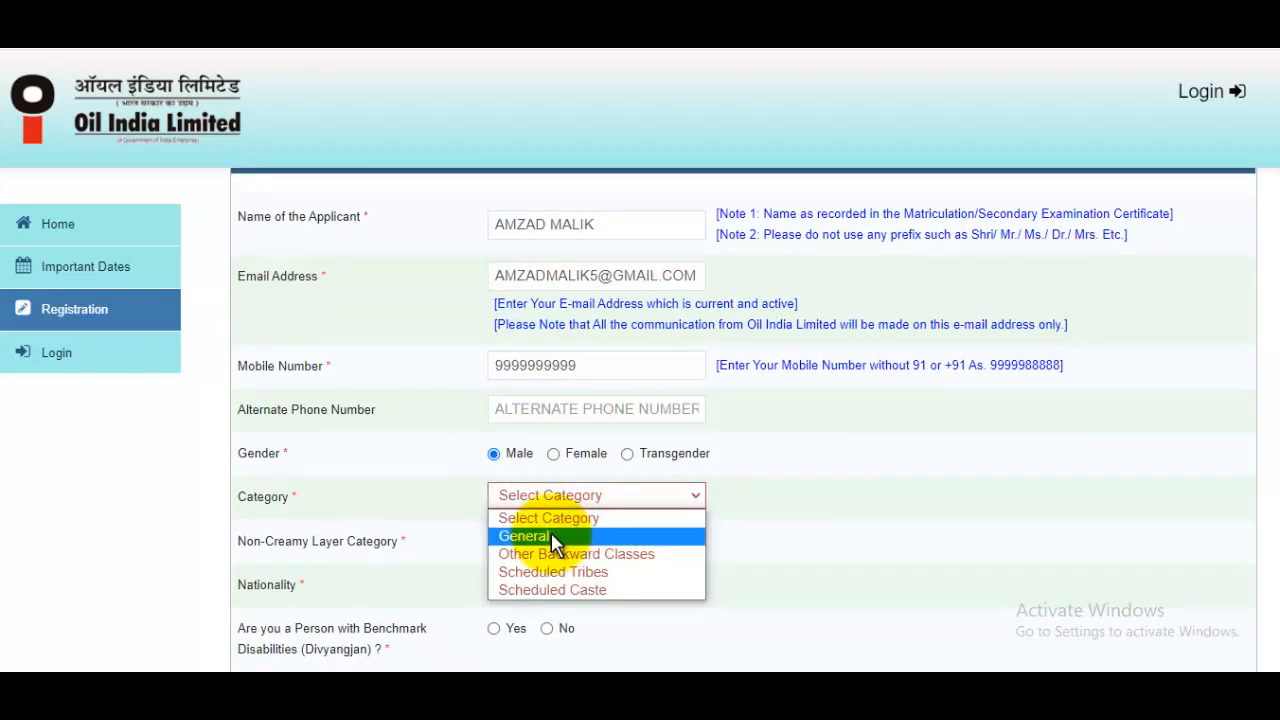
pyautogui.click(570, 553)
pyautogui.scroll(-1, 641, 467)
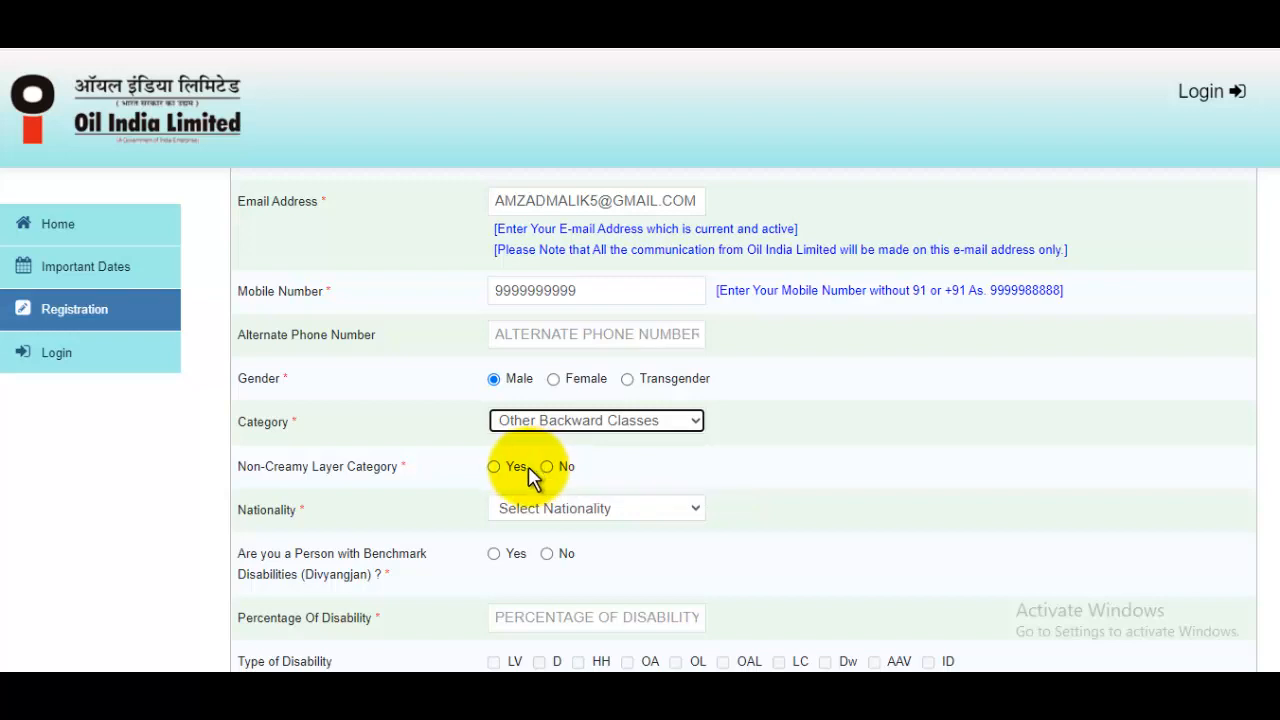
# Mark Non-Creamy Layer Yes, nationality Indian, and answer No to benchmark disabilities
pyautogui.click(497, 468)
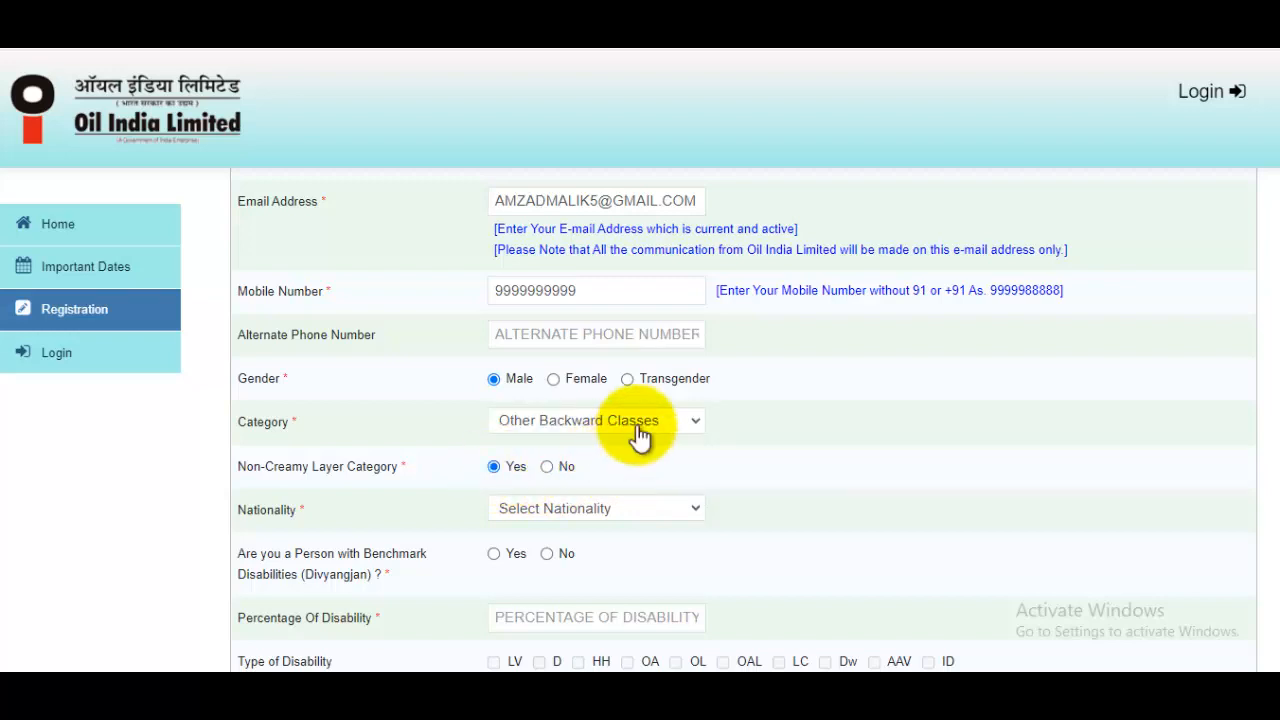
pyautogui.click(527, 514)
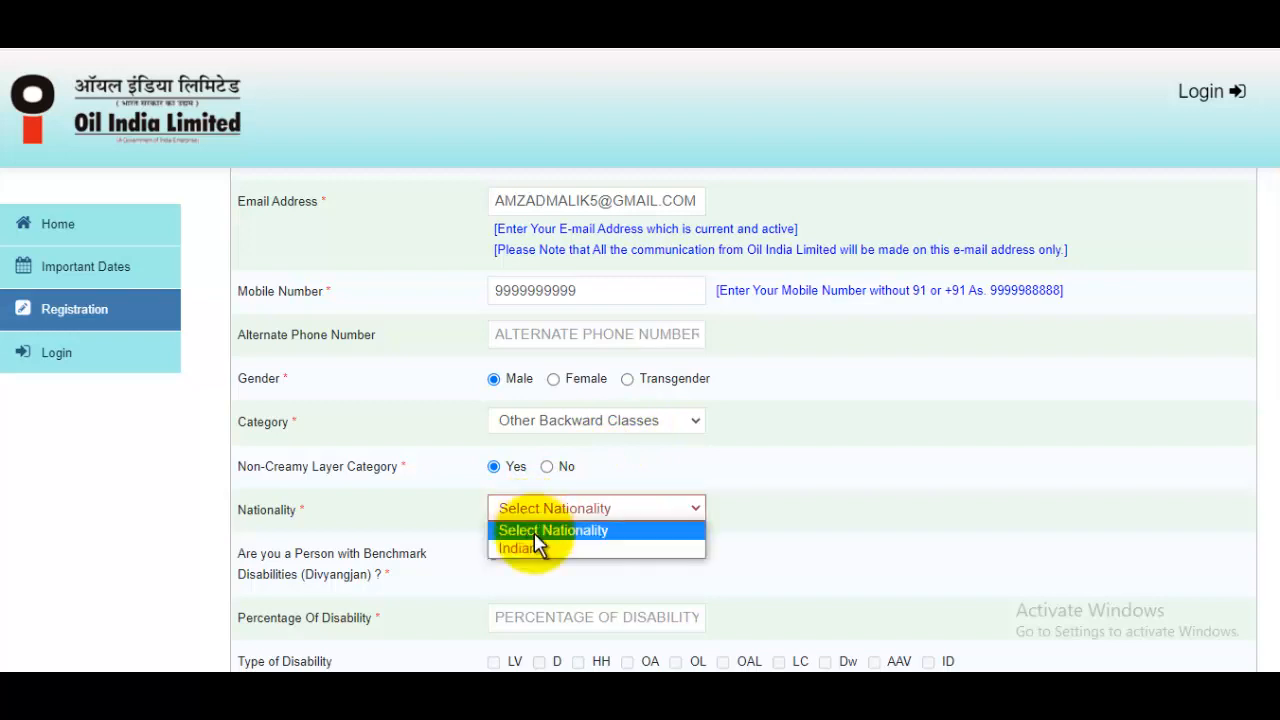
pyautogui.click(533, 548)
pyautogui.scroll(-1, 622, 465)
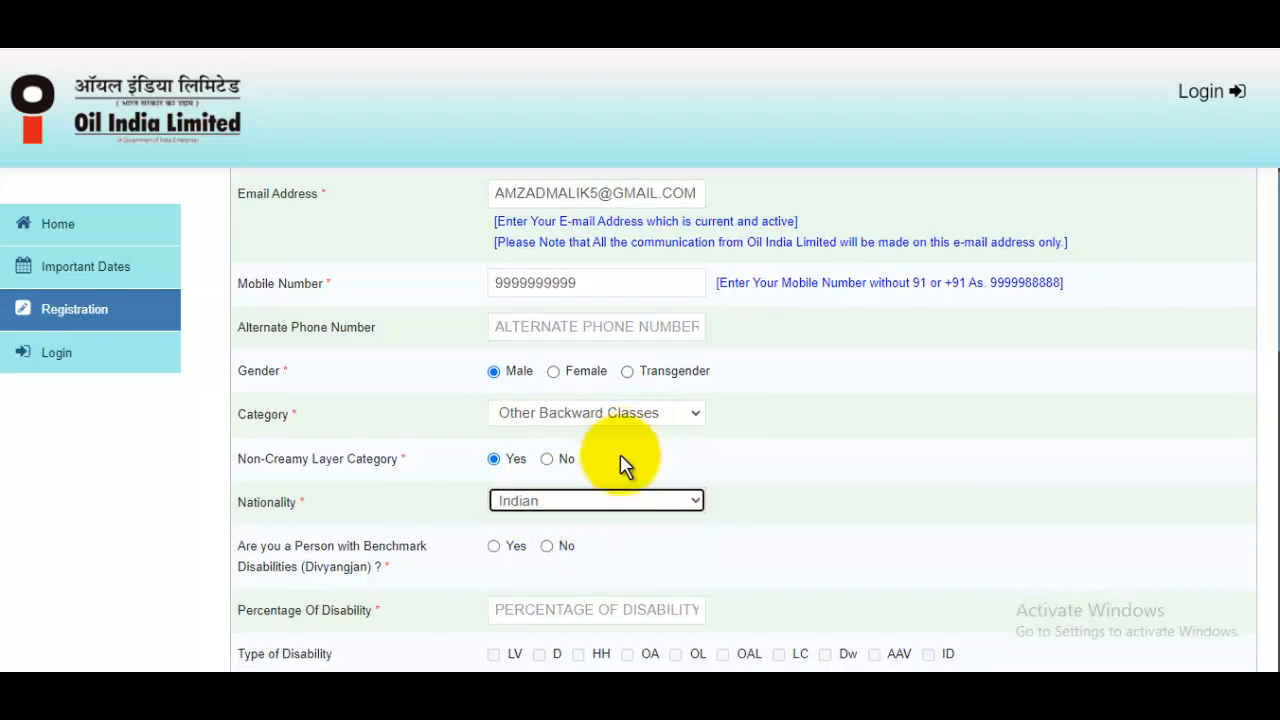
pyautogui.scroll(-2, 622, 465)
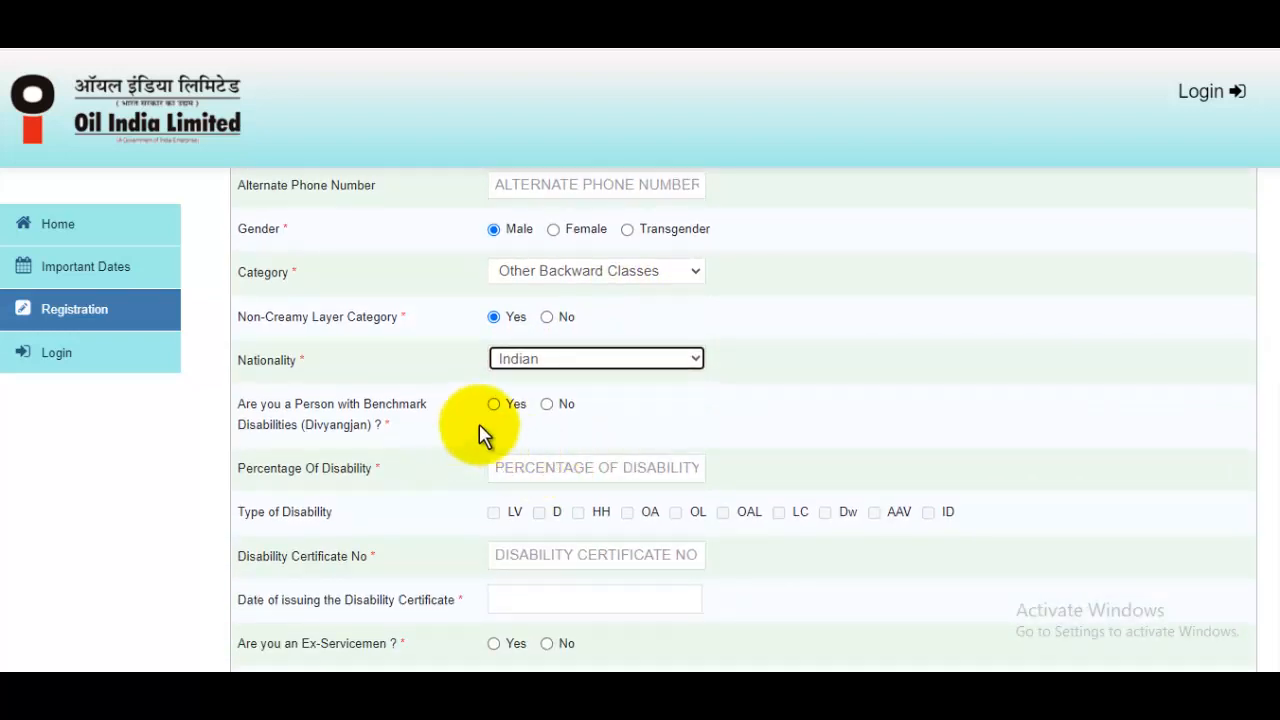
pyautogui.click(562, 408)
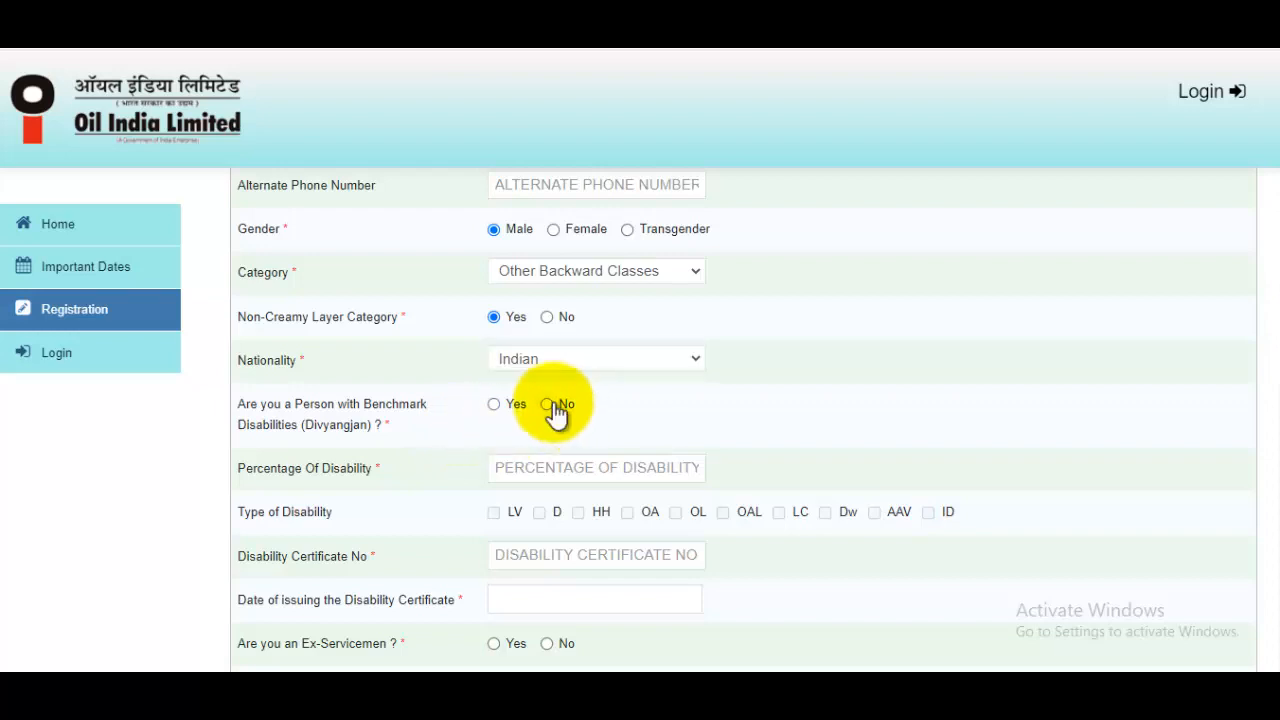
pyautogui.scroll(-3, 616, 410)
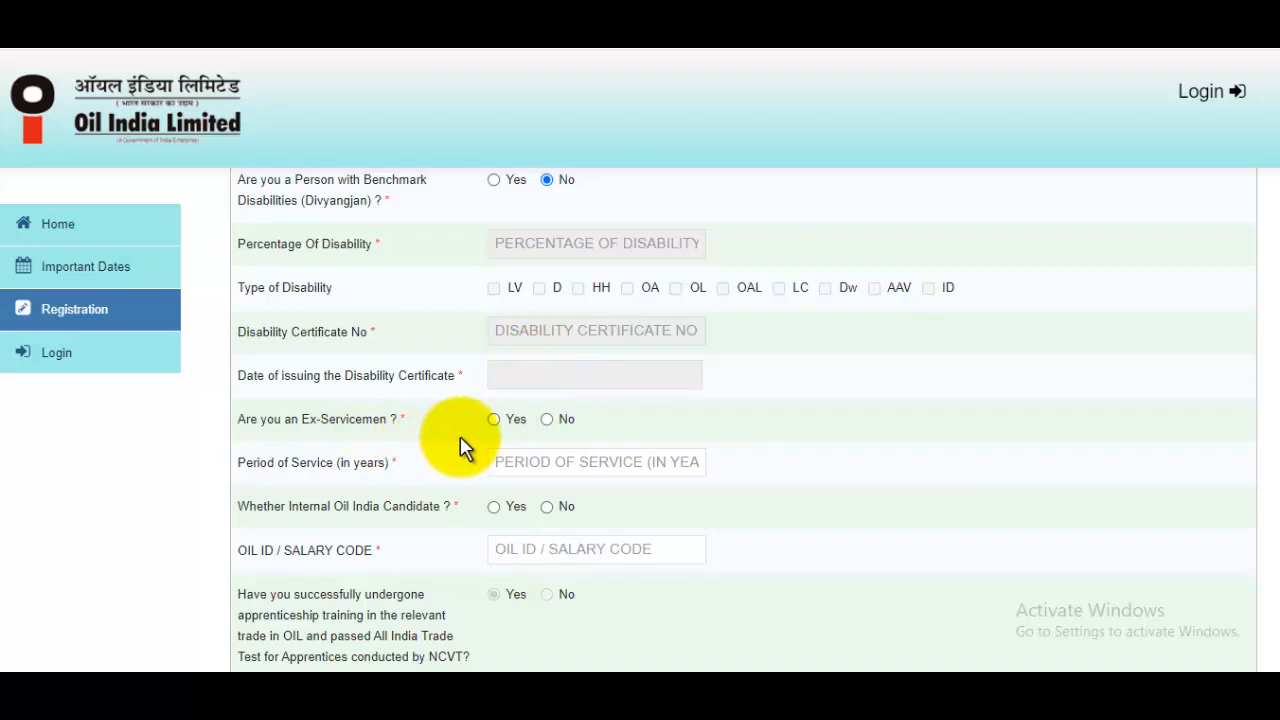
# Answer No to the ex-servicemen and internal Oil India candidate questions
pyautogui.click(546, 419)
pyautogui.scroll(-2, 714, 400)
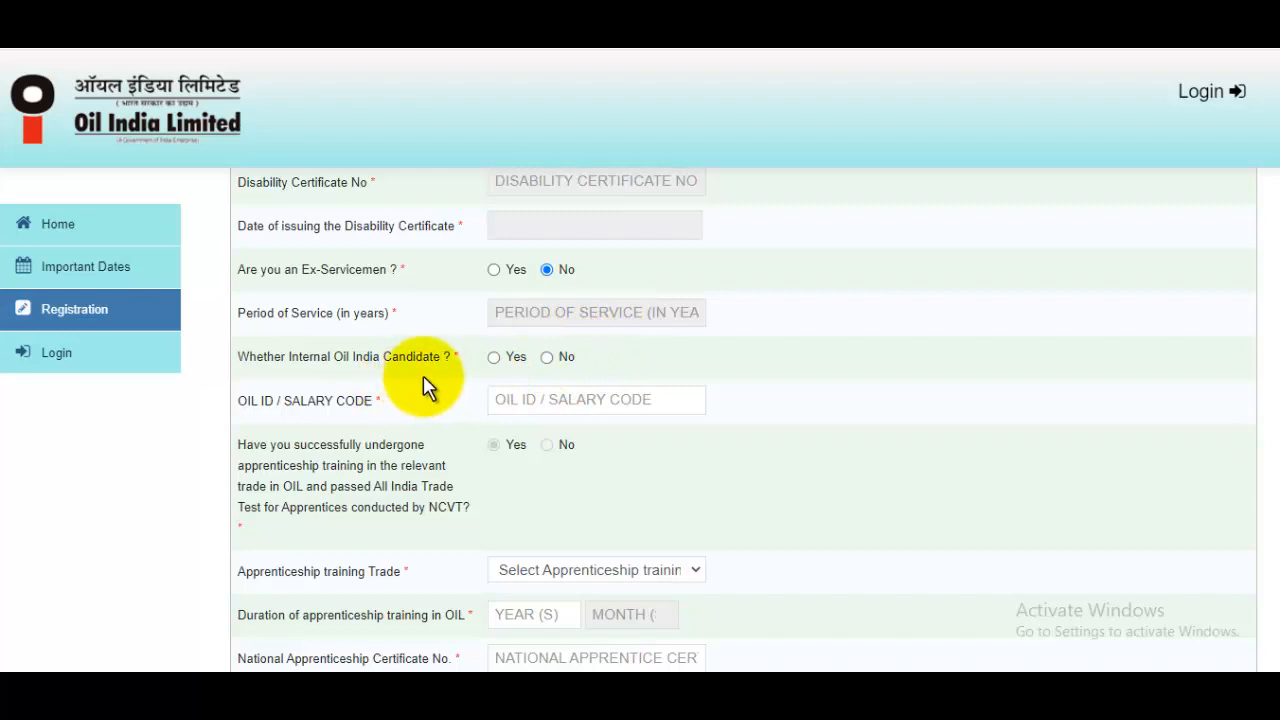
pyautogui.click(556, 357)
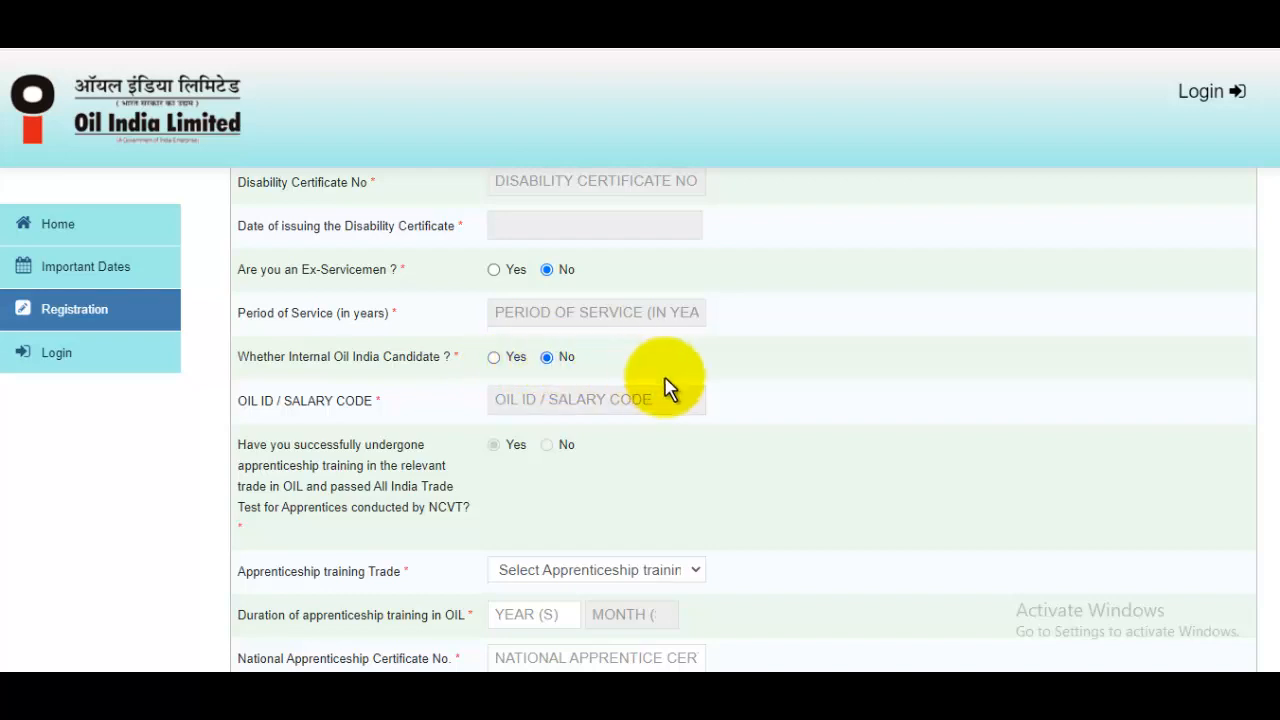
pyautogui.scroll(1, 666, 376)
pyautogui.scroll(-2, 668, 388)
pyautogui.scroll(-3, 668, 388)
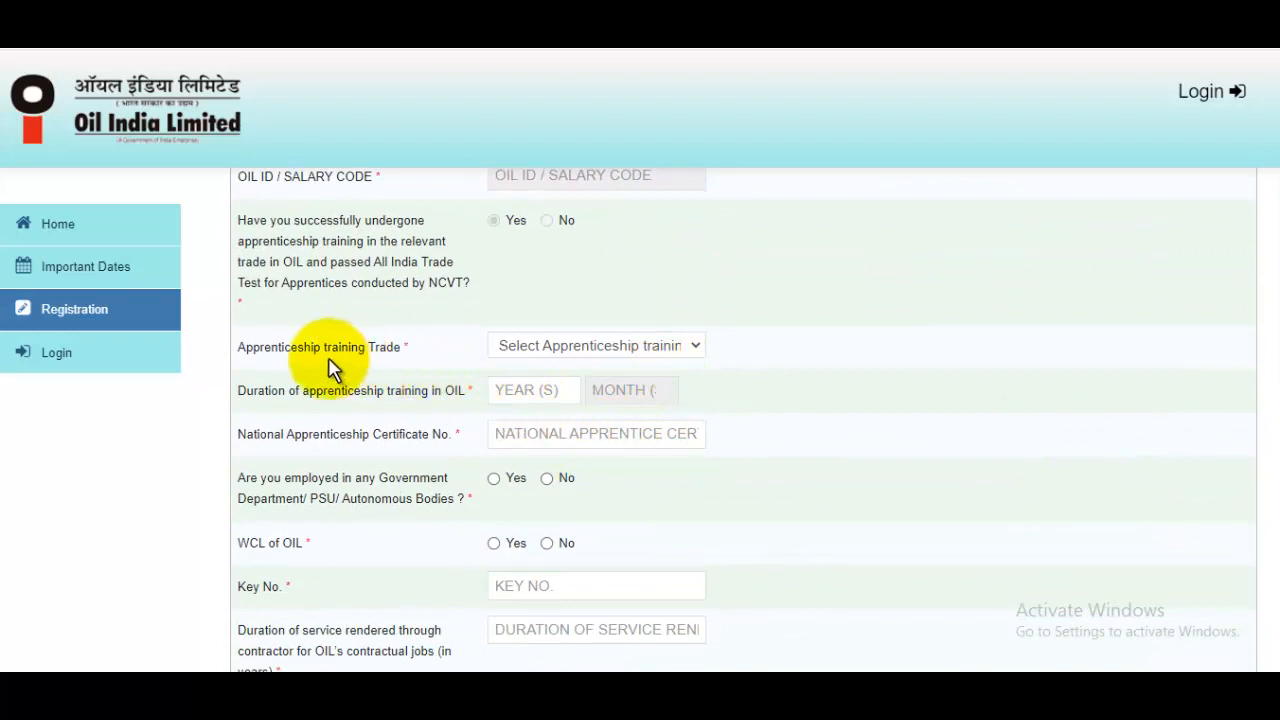
# Set the apprenticeship trade to Fitter with a training duration of 24 and start the certificate number
pyautogui.click(560, 345)
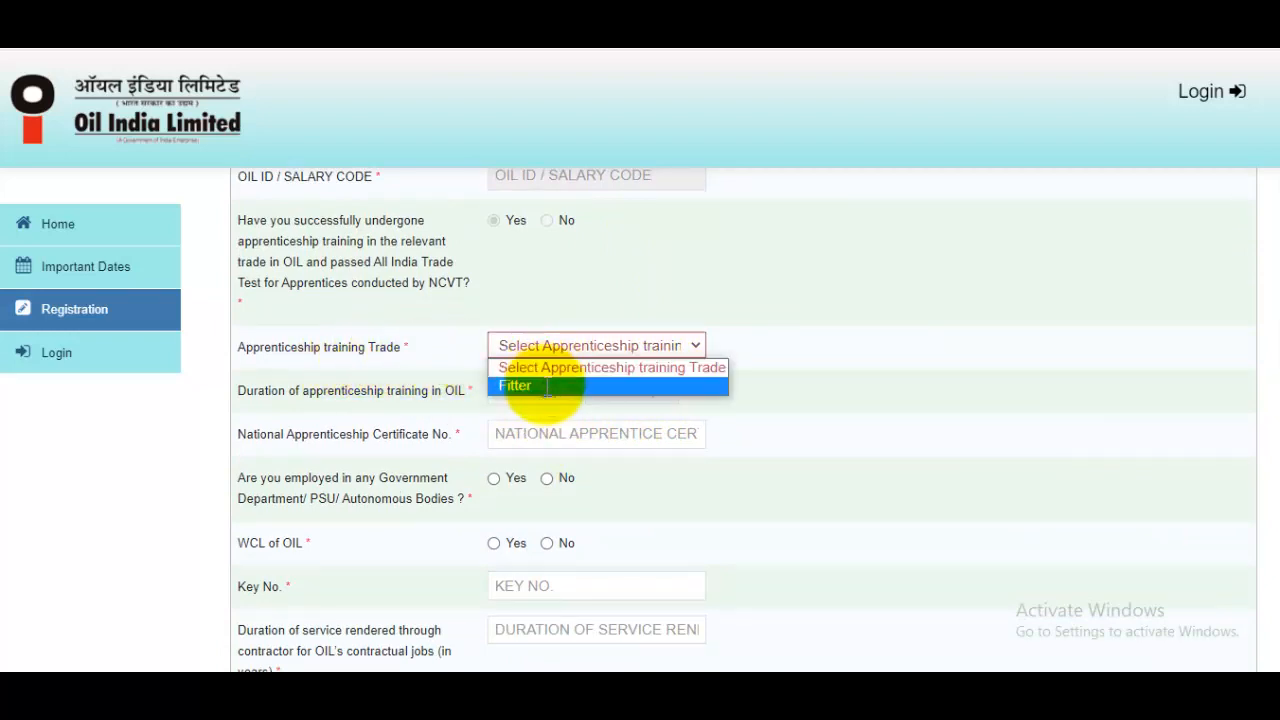
pyautogui.click(545, 385)
pyautogui.click(547, 388)
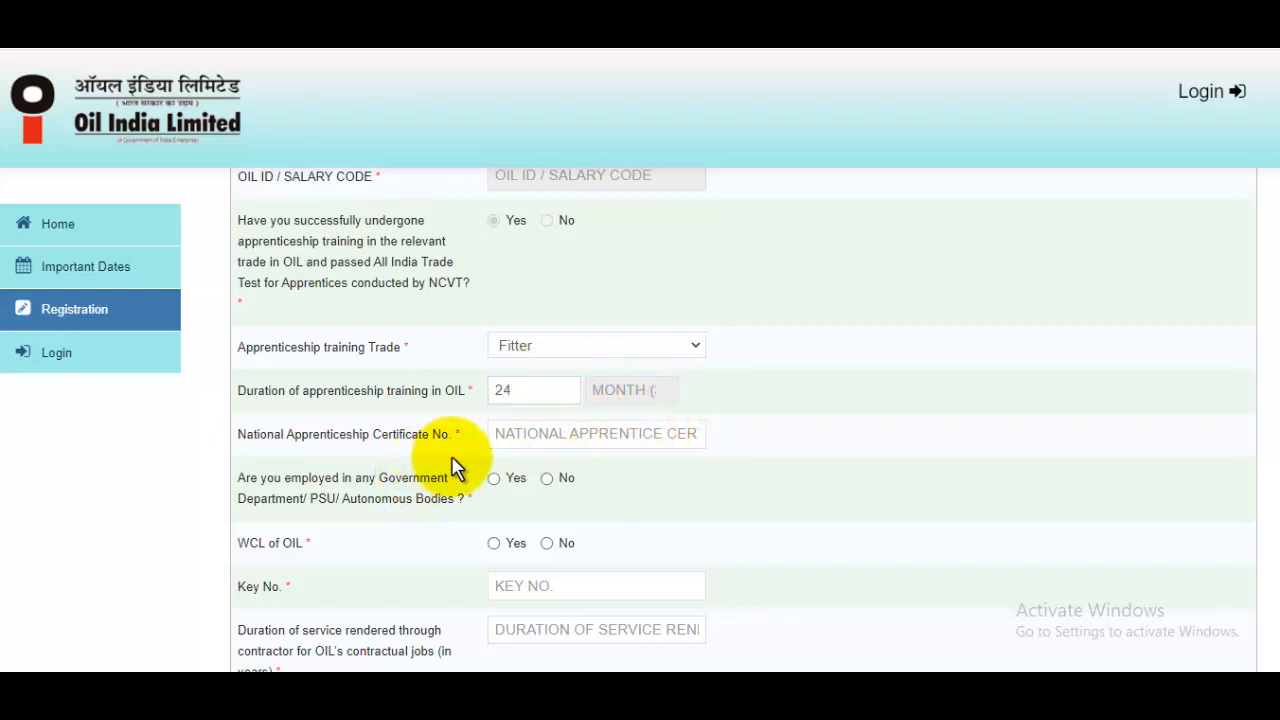
pyautogui.click(572, 446)
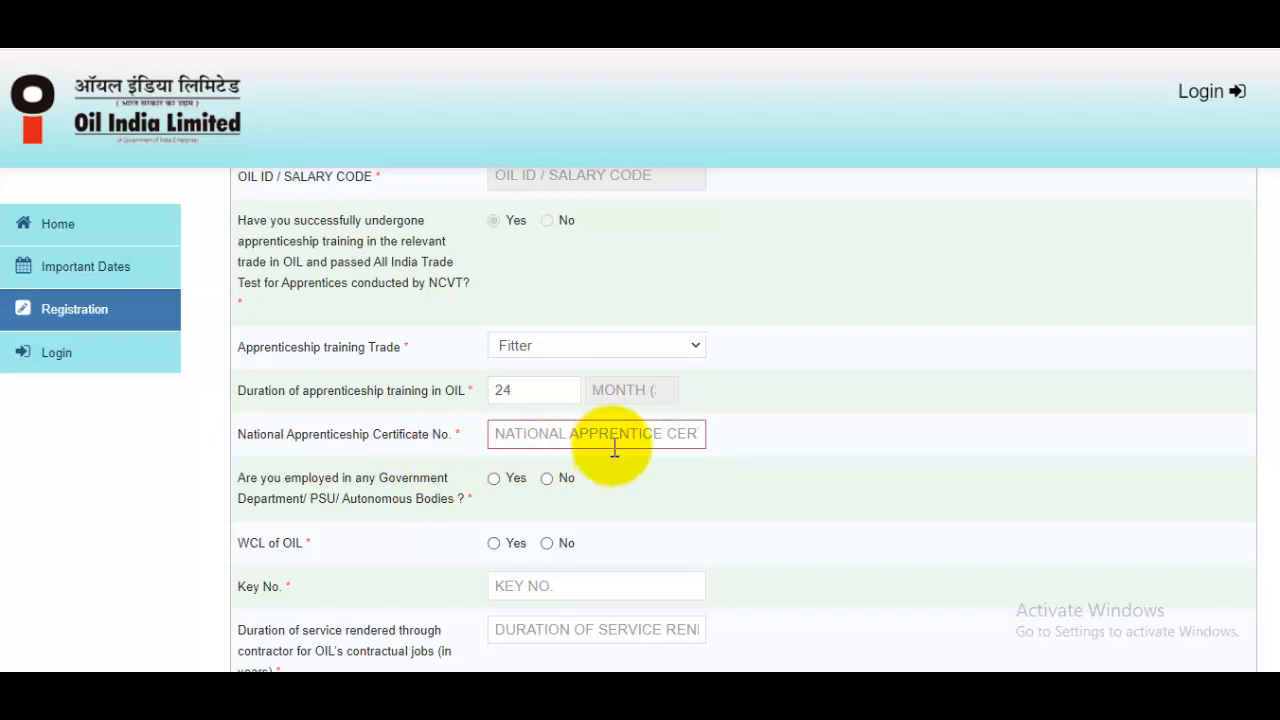
pyautogui.scroll(-1, 610, 455)
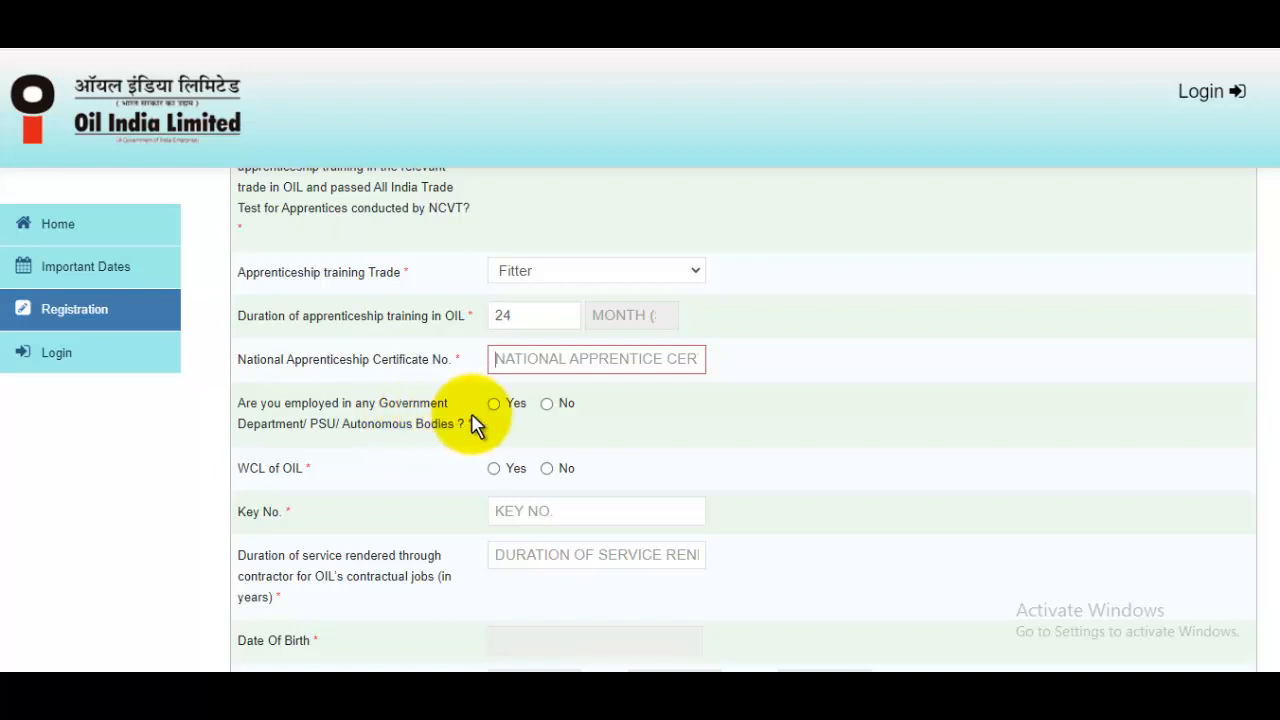
# Answer No to the government employment and WCL of OIL questions
pyautogui.click(547, 405)
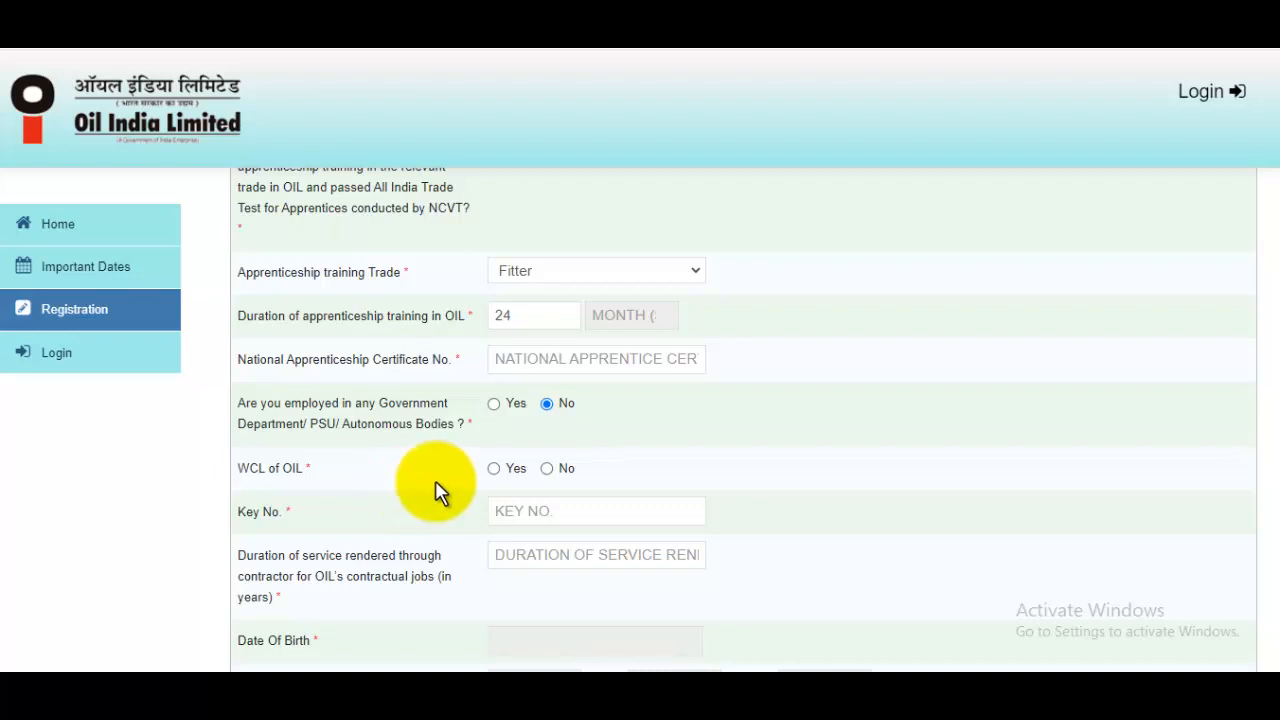
pyautogui.click(552, 469)
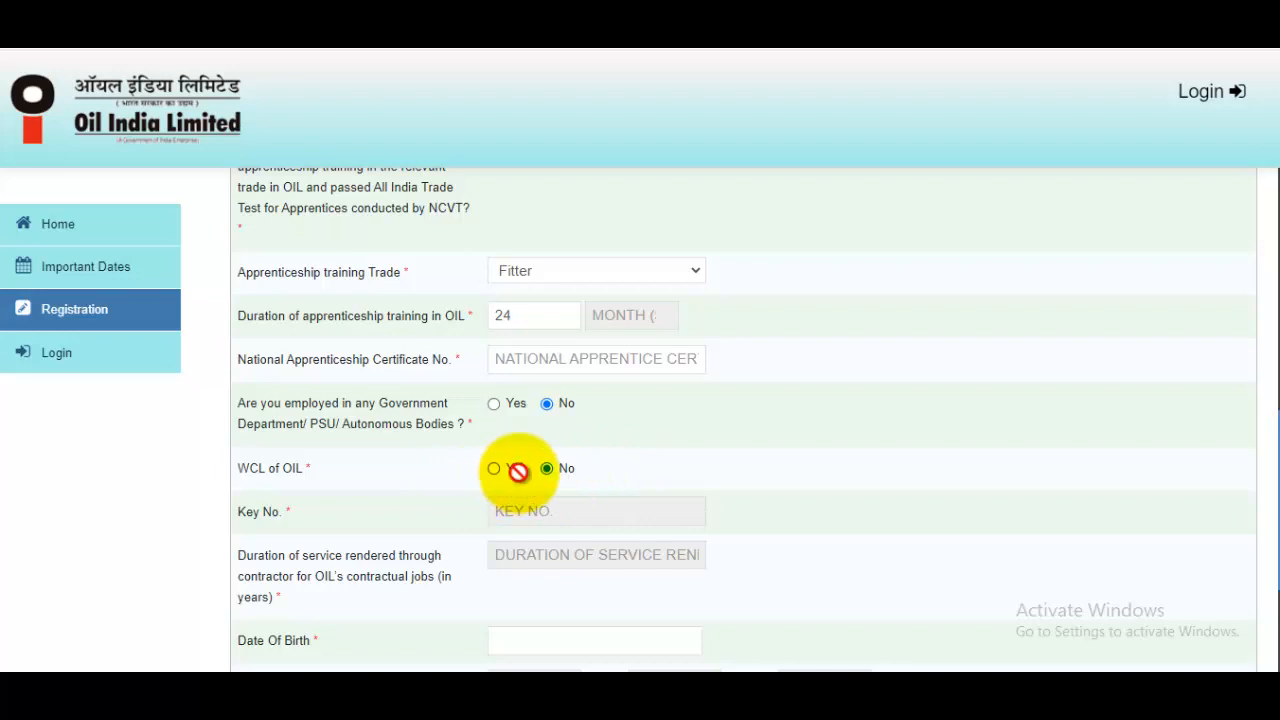
pyautogui.scroll(-2, 517, 475)
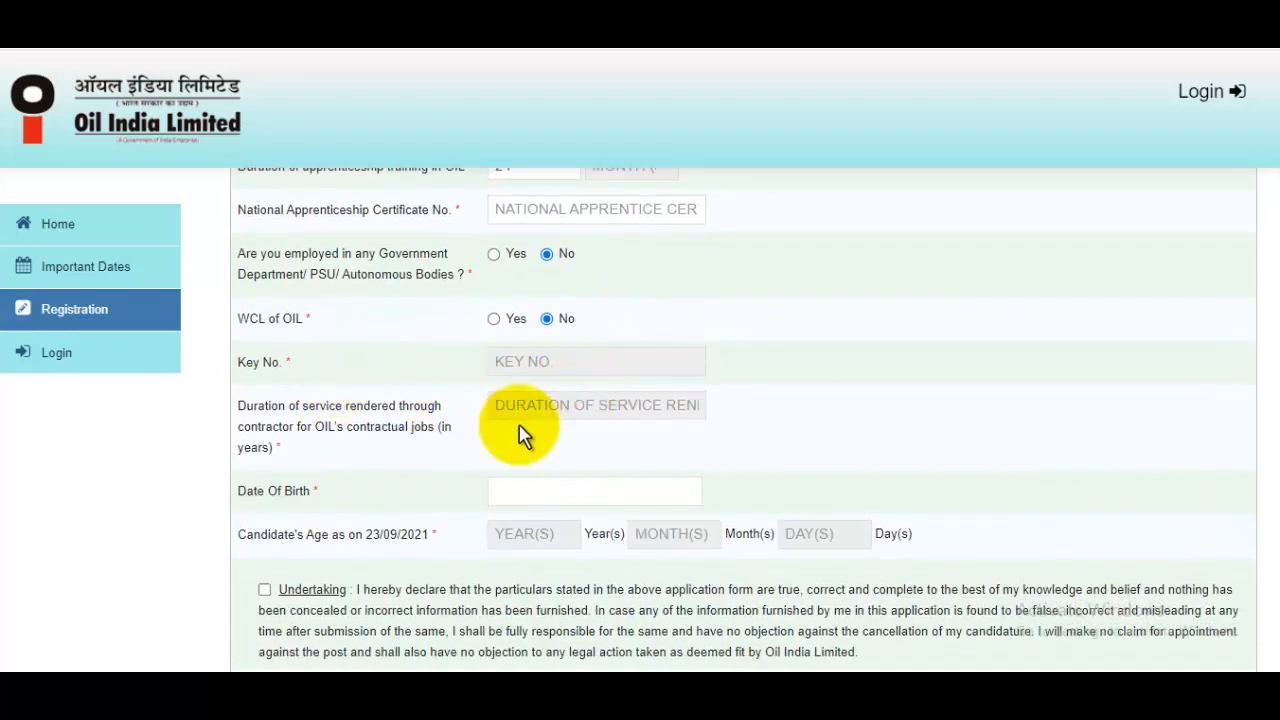
pyautogui.scroll(-1, 581, 395)
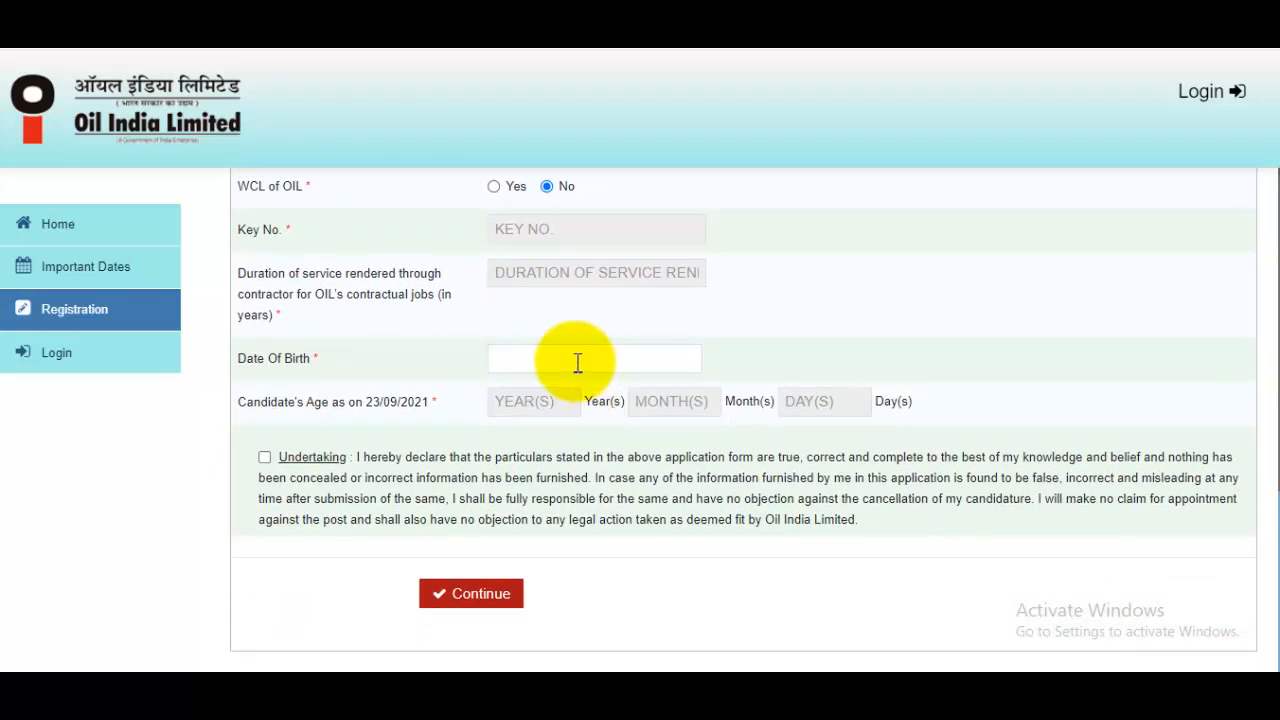
pyautogui.click(577, 360)
pyautogui.click(650, 398)
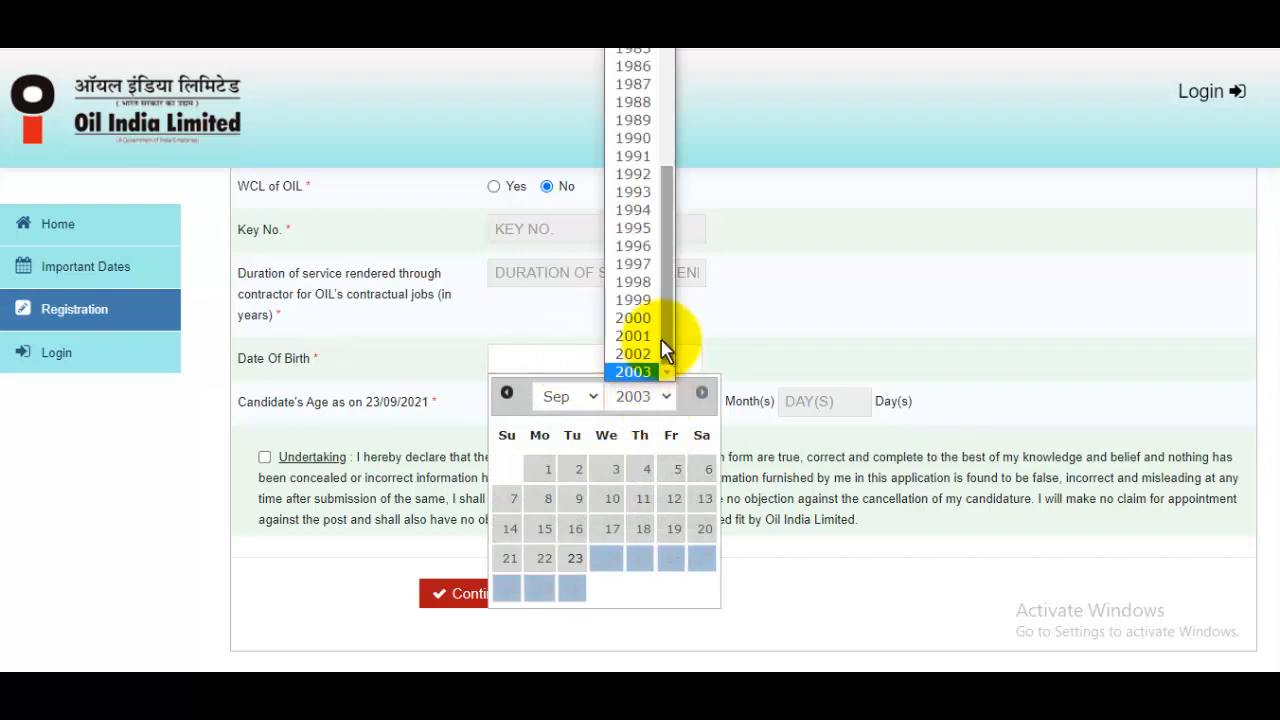
pyautogui.click(659, 263)
pyautogui.click(572, 399)
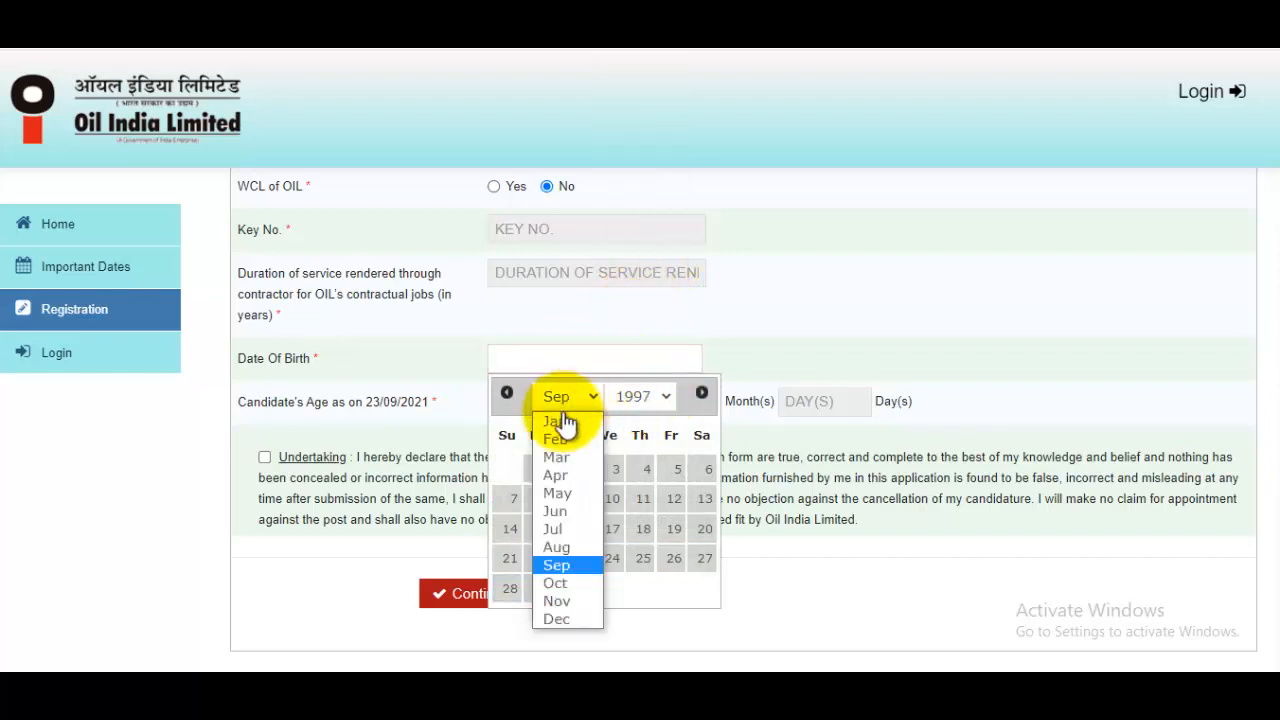
pyautogui.click(556, 493)
pyautogui.click(672, 470)
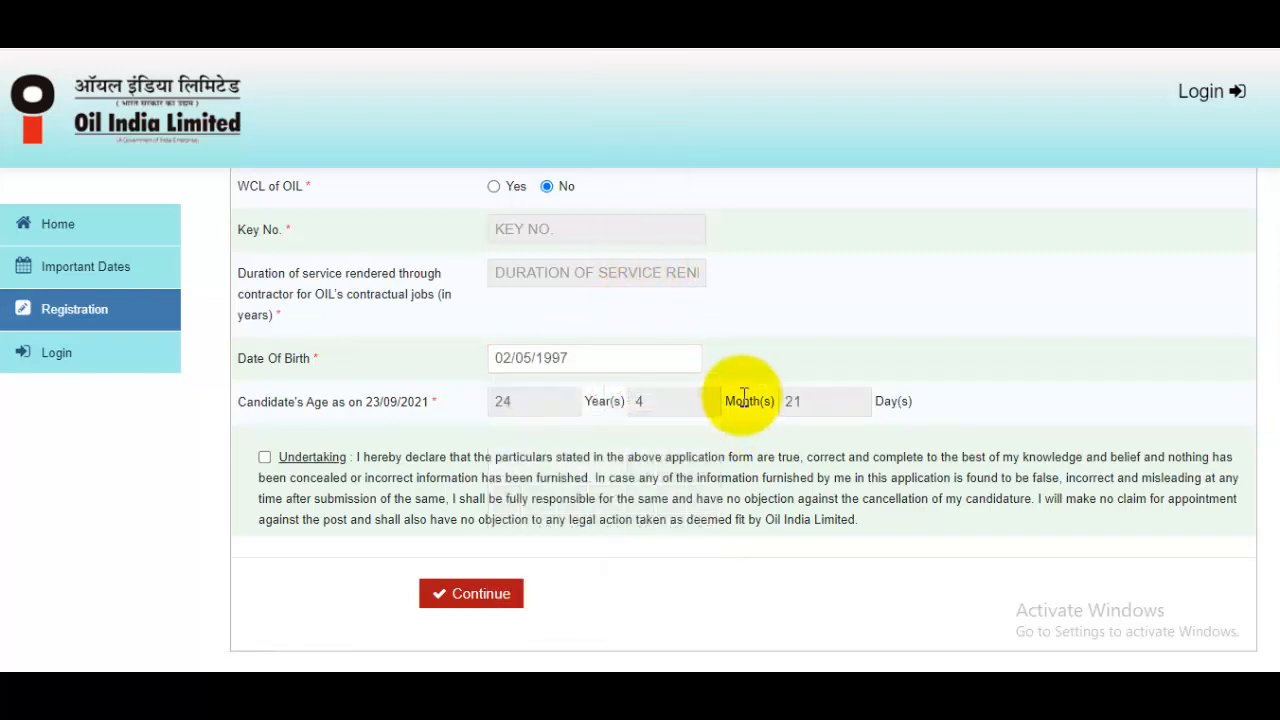
pyautogui.click(266, 459)
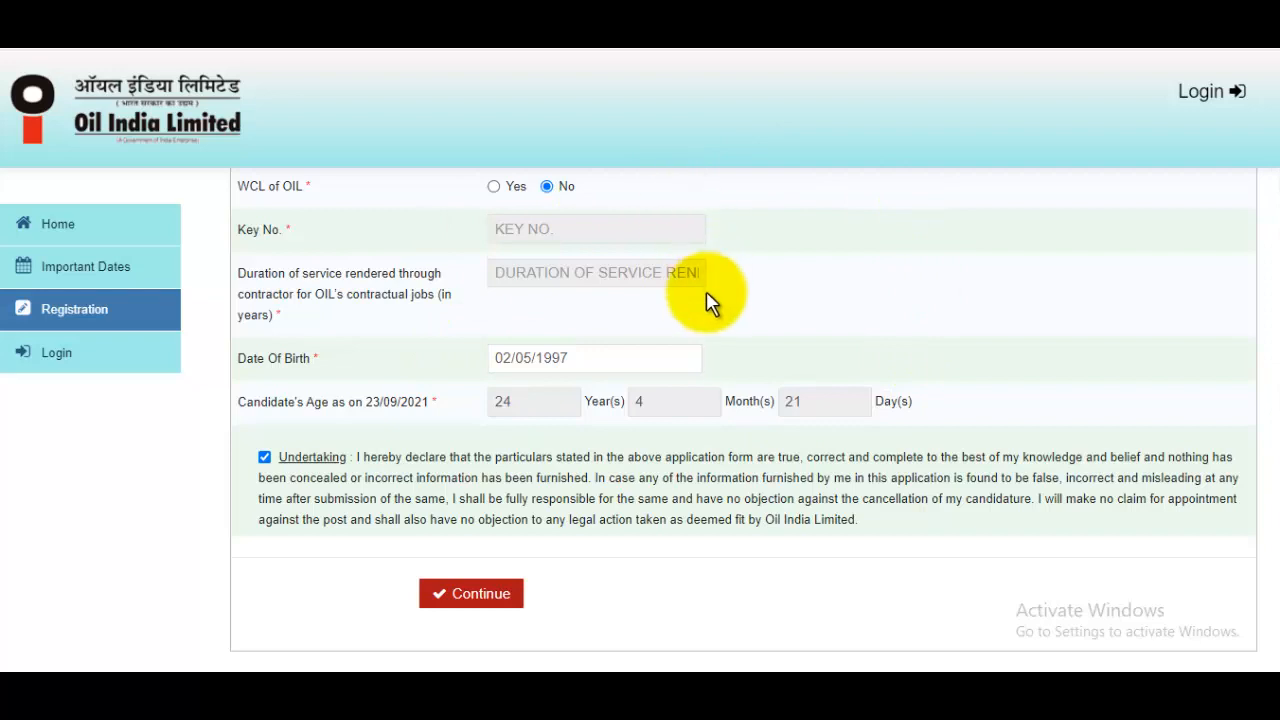
# Request the e-mailed OTP, enter it, re-tick the undertaking and submit the registration
pyautogui.click(490, 595)
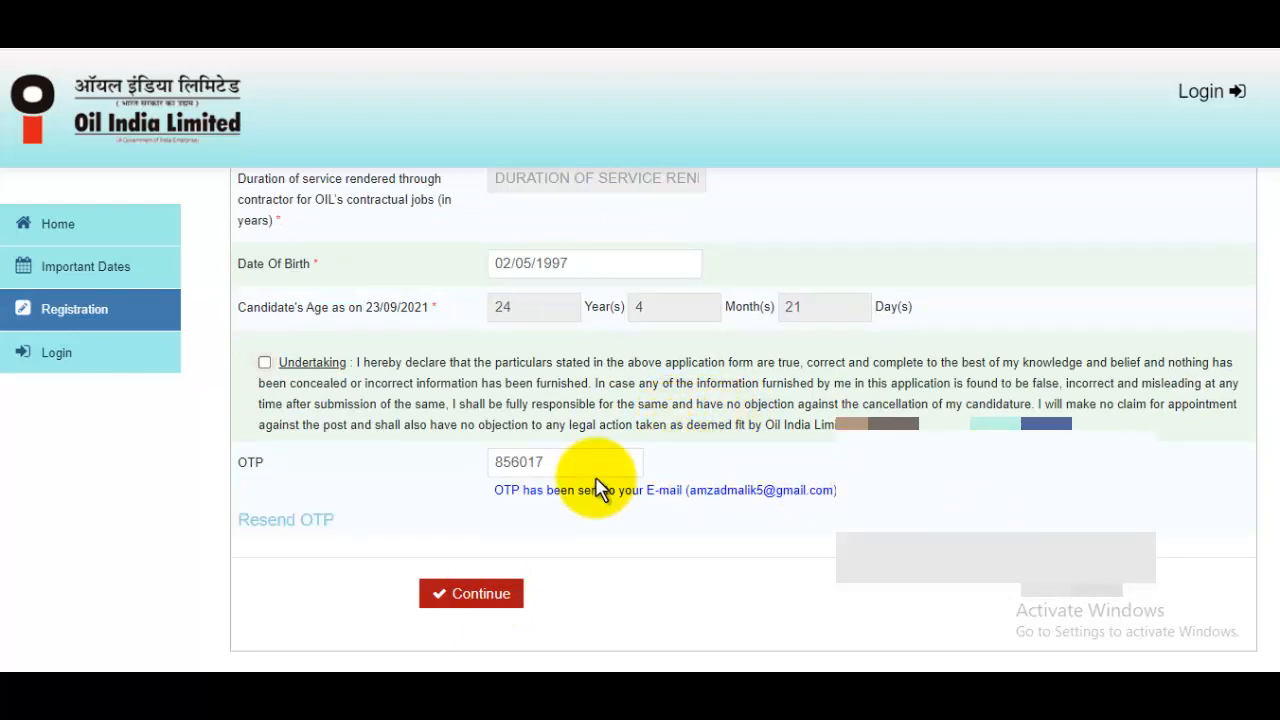
pyautogui.click(561, 465)
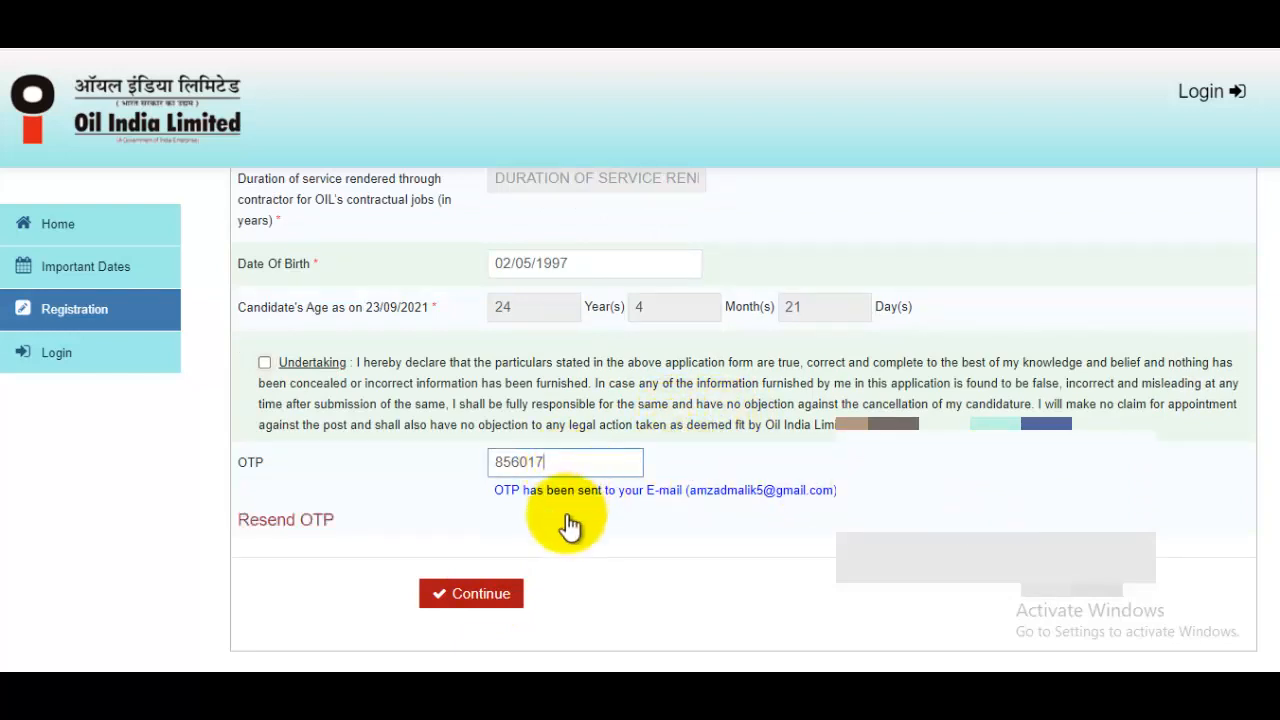
pyautogui.click(499, 604)
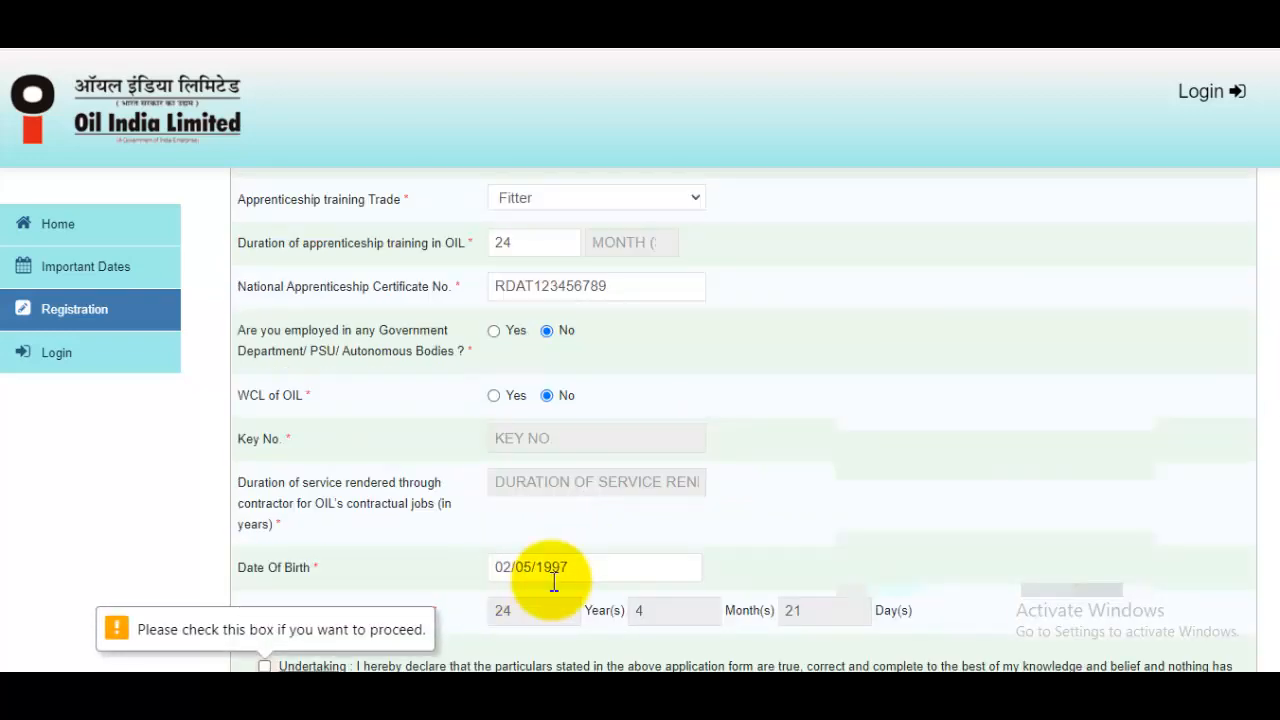
pyautogui.scroll(-2, 470, 610)
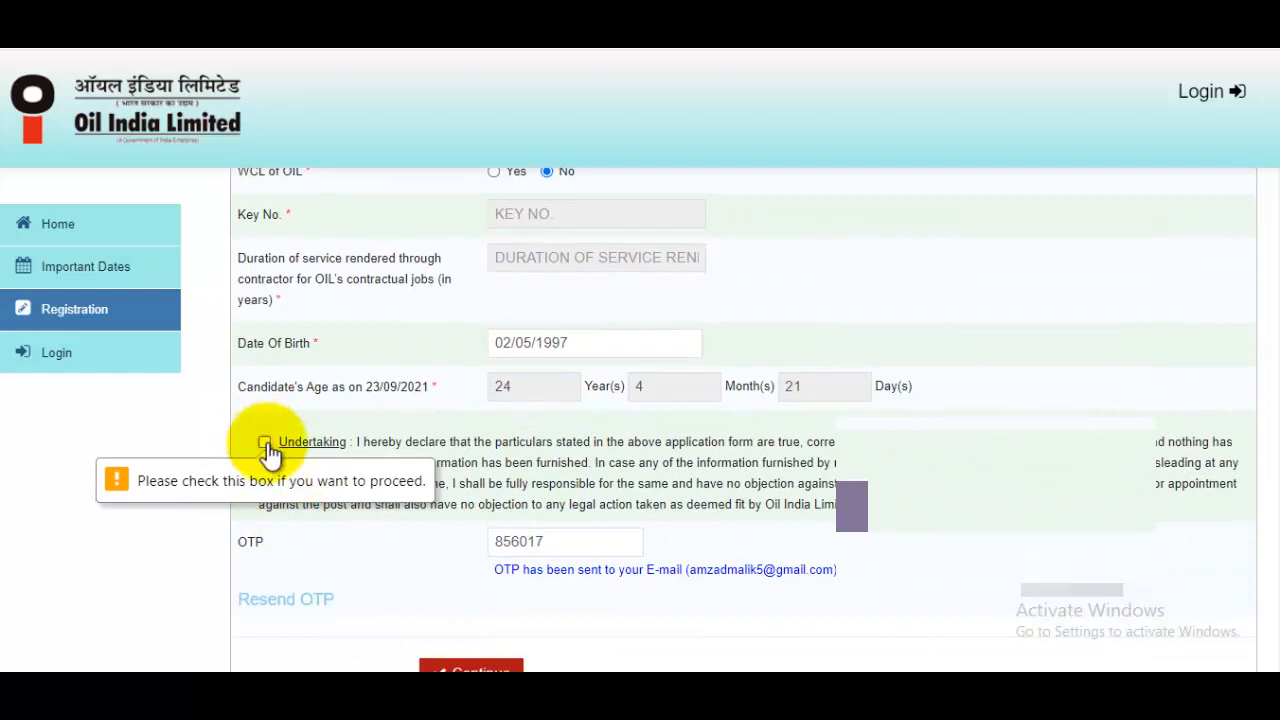
pyautogui.click(265, 443)
pyautogui.scroll(-1, 551, 471)
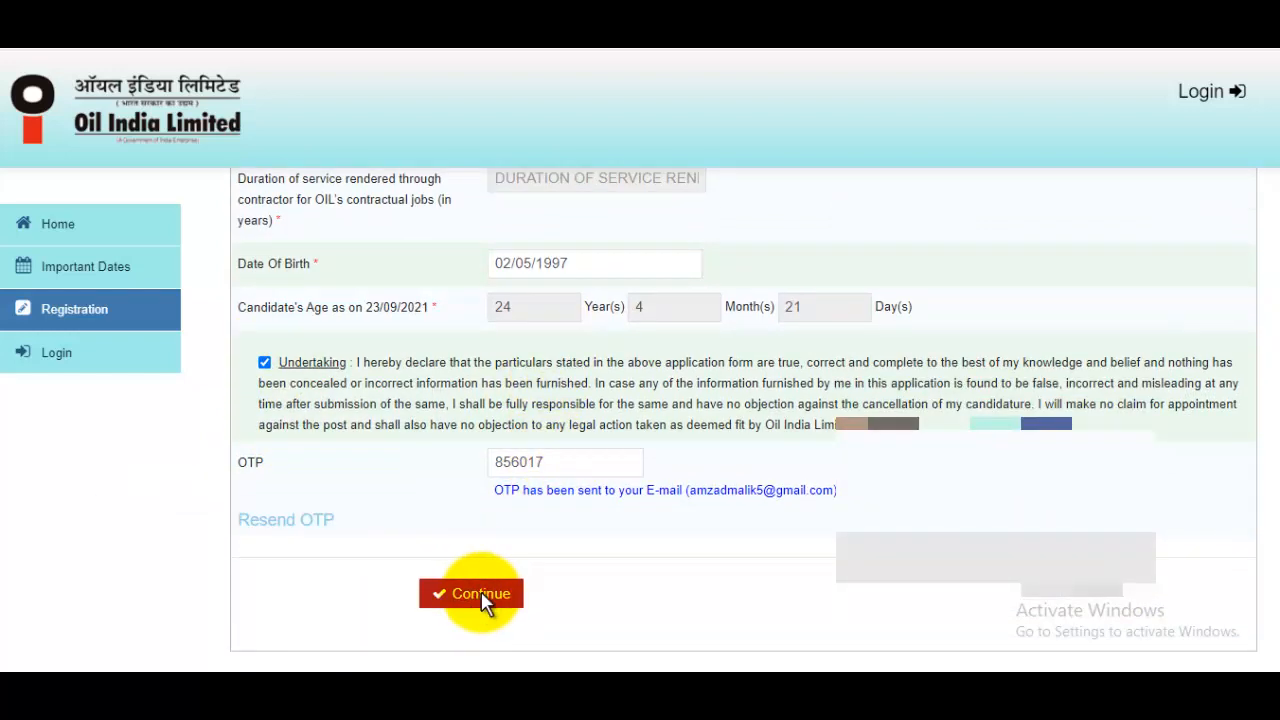
pyautogui.click(488, 598)
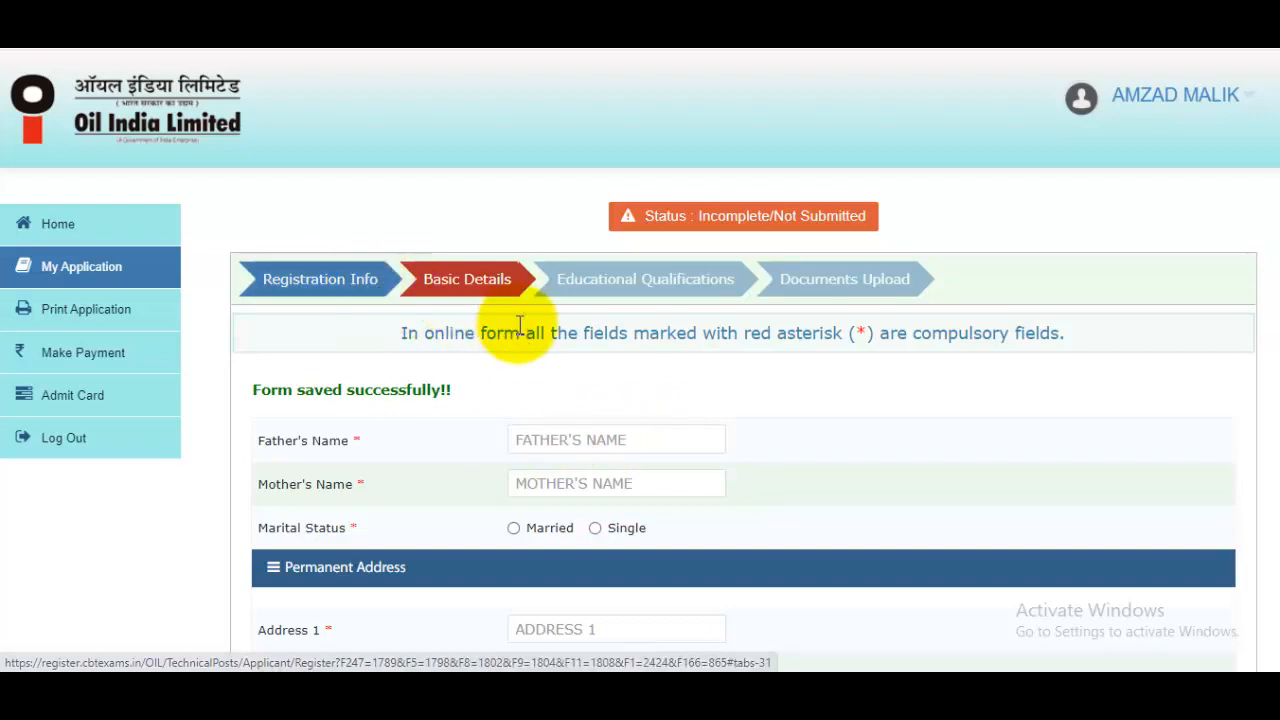
# Enter the father's and mother's names and set marital status to Single
pyautogui.click(576, 438)
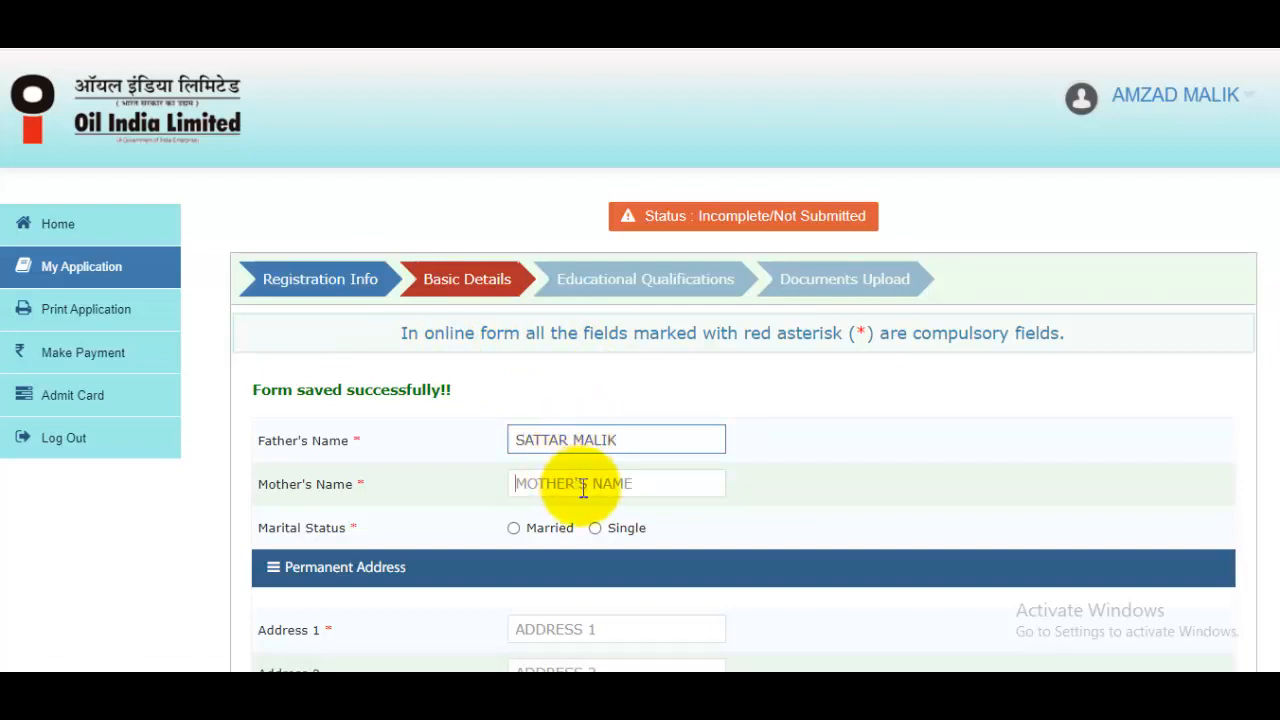
pyautogui.click(583, 486)
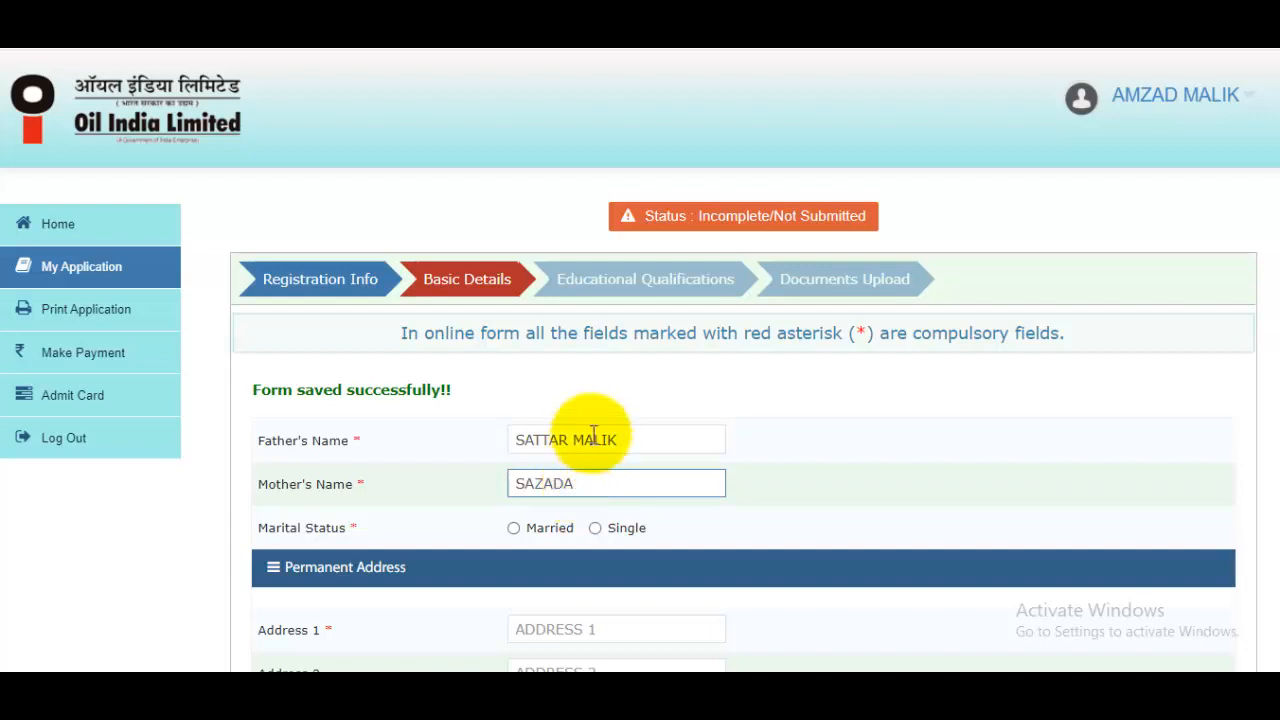
pyautogui.scroll(-2, 598, 420)
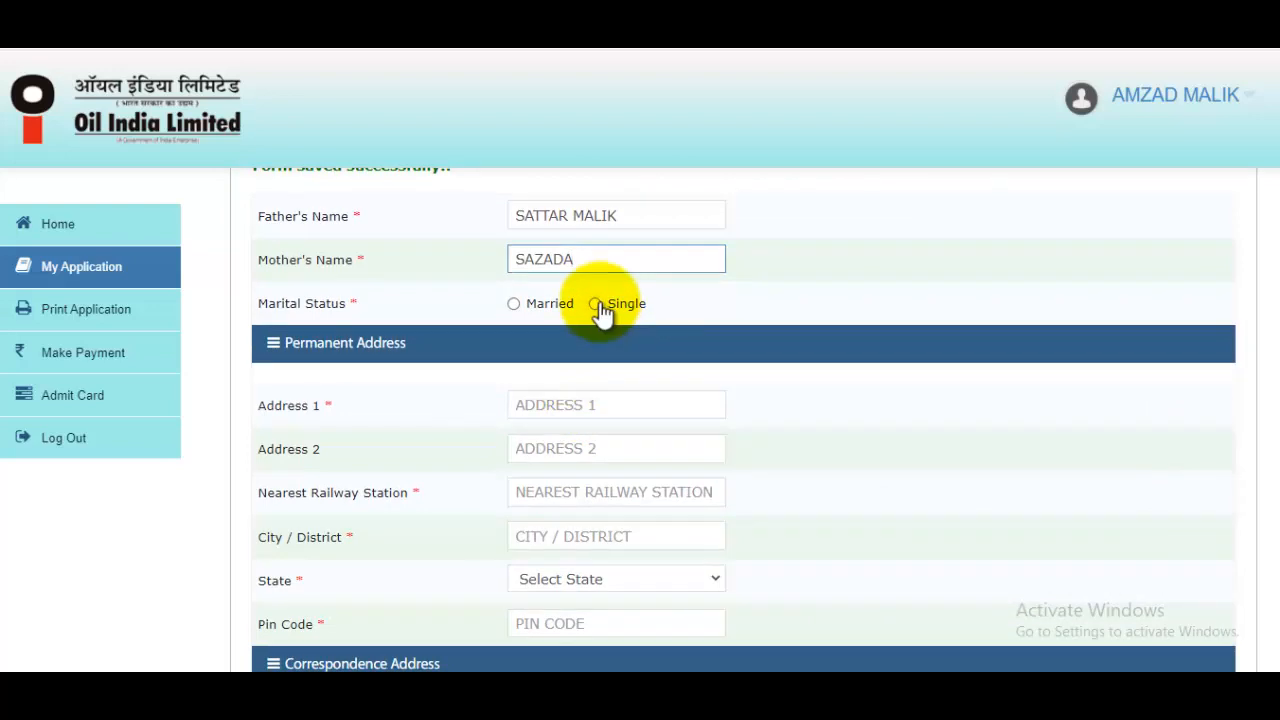
pyautogui.click(597, 305)
pyautogui.scroll(1, 625, 380)
pyautogui.scroll(-1, 605, 420)
# Fill in the first address line, nearest railway station and city / district
pyautogui.click(571, 407)
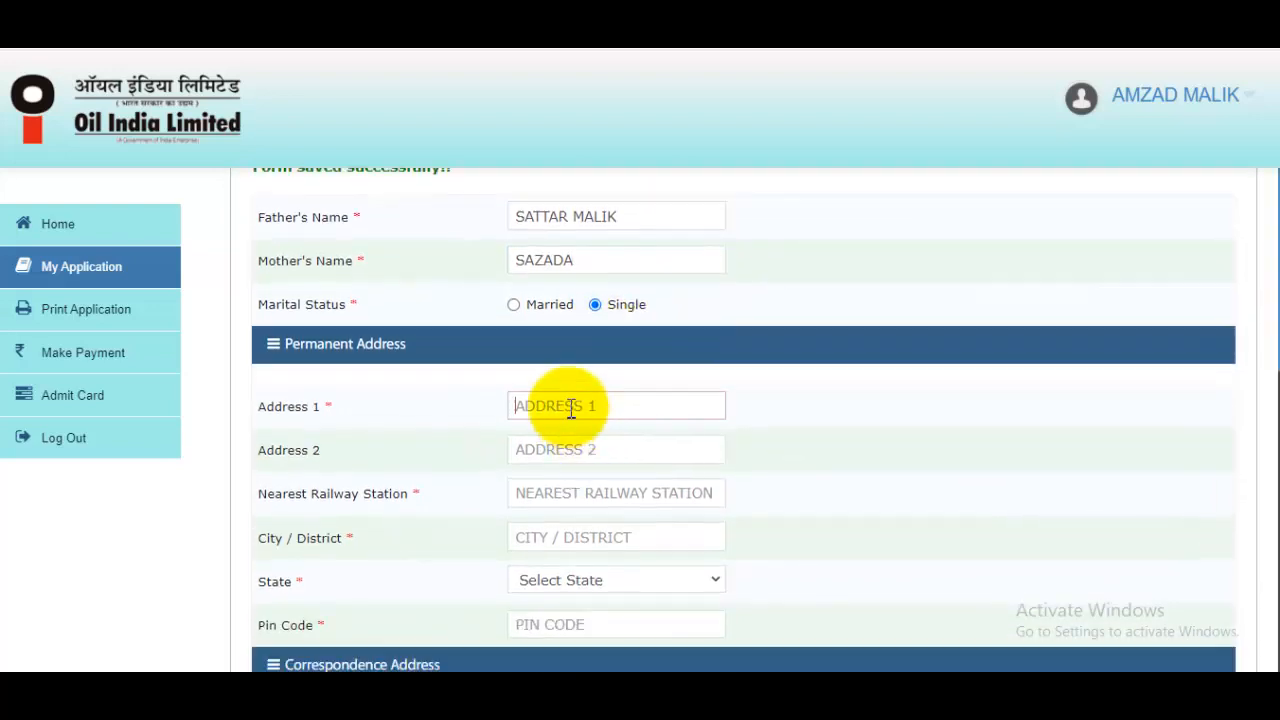
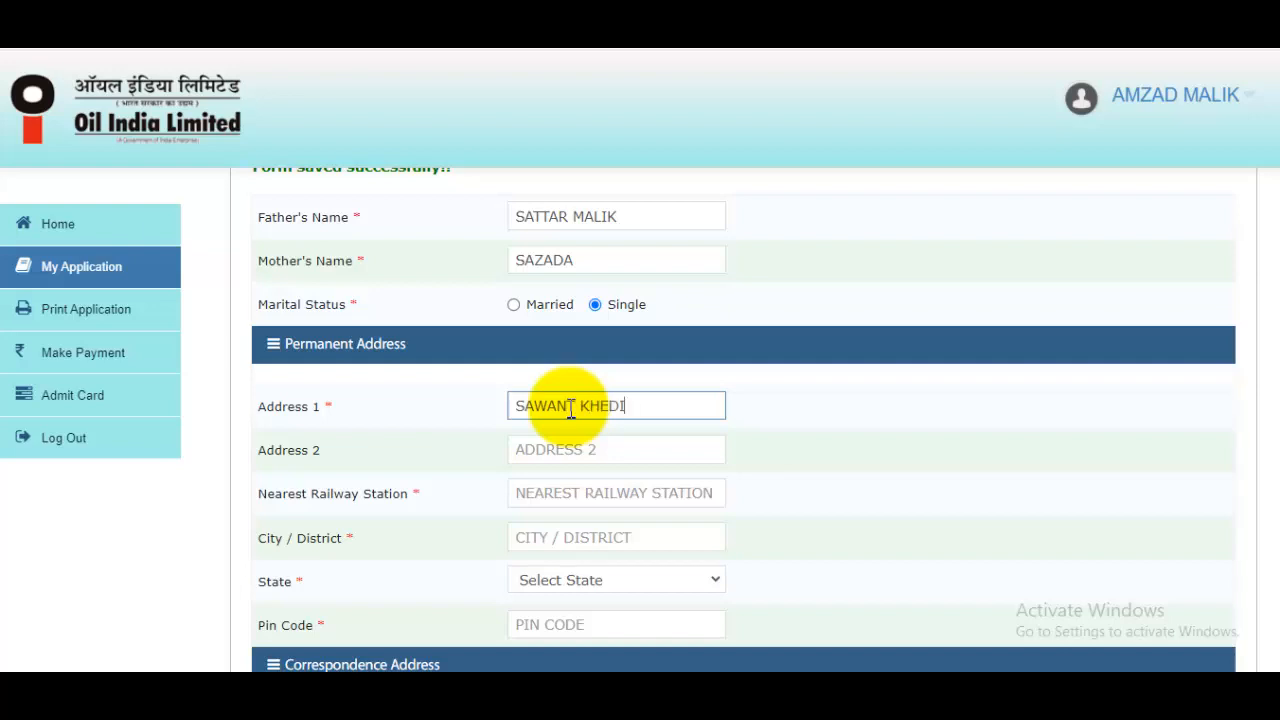
pyautogui.click(568, 490)
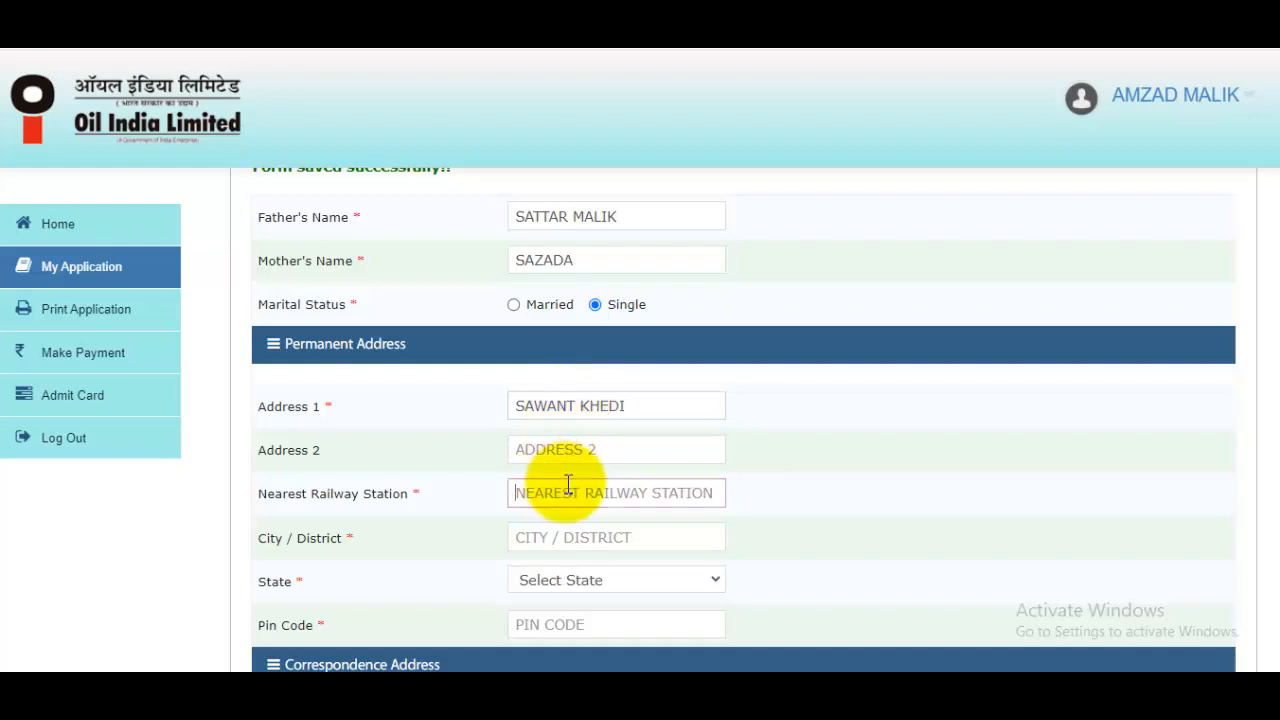
pyautogui.write('TAPRI')
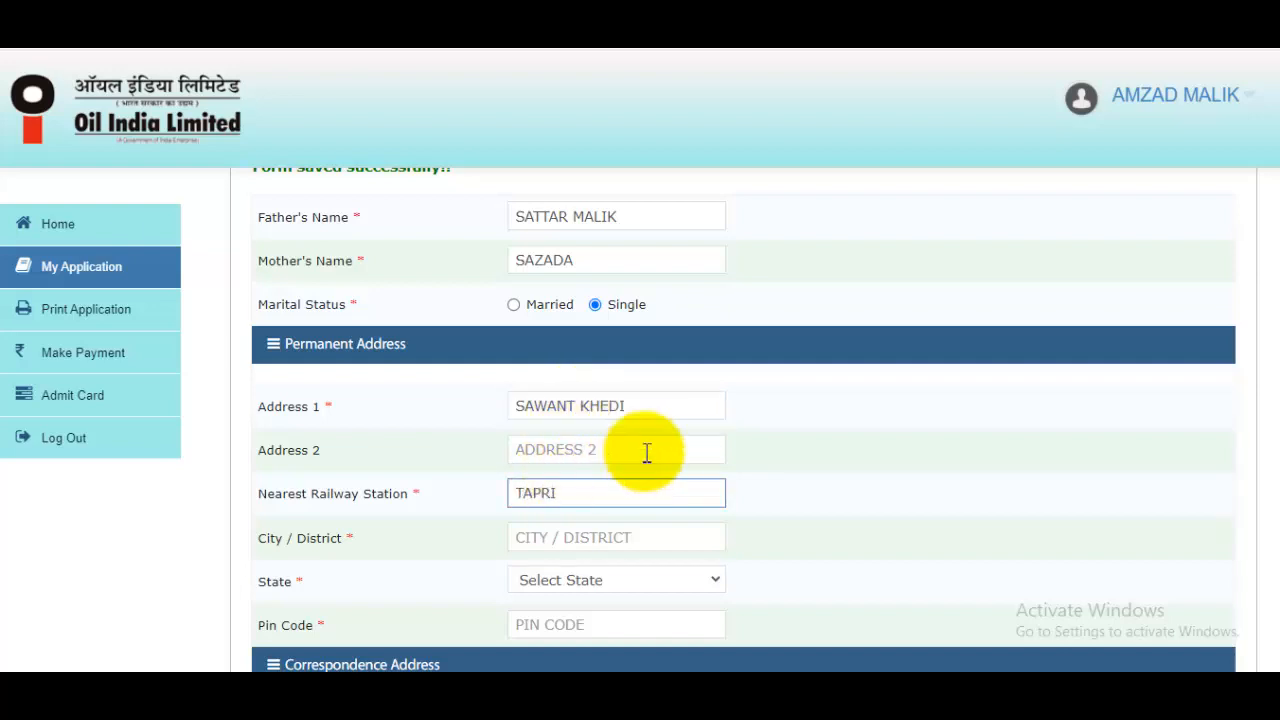
pyautogui.scroll(-1, 650, 448)
pyautogui.click(616, 460)
pyautogui.write('SAHARANPUR')
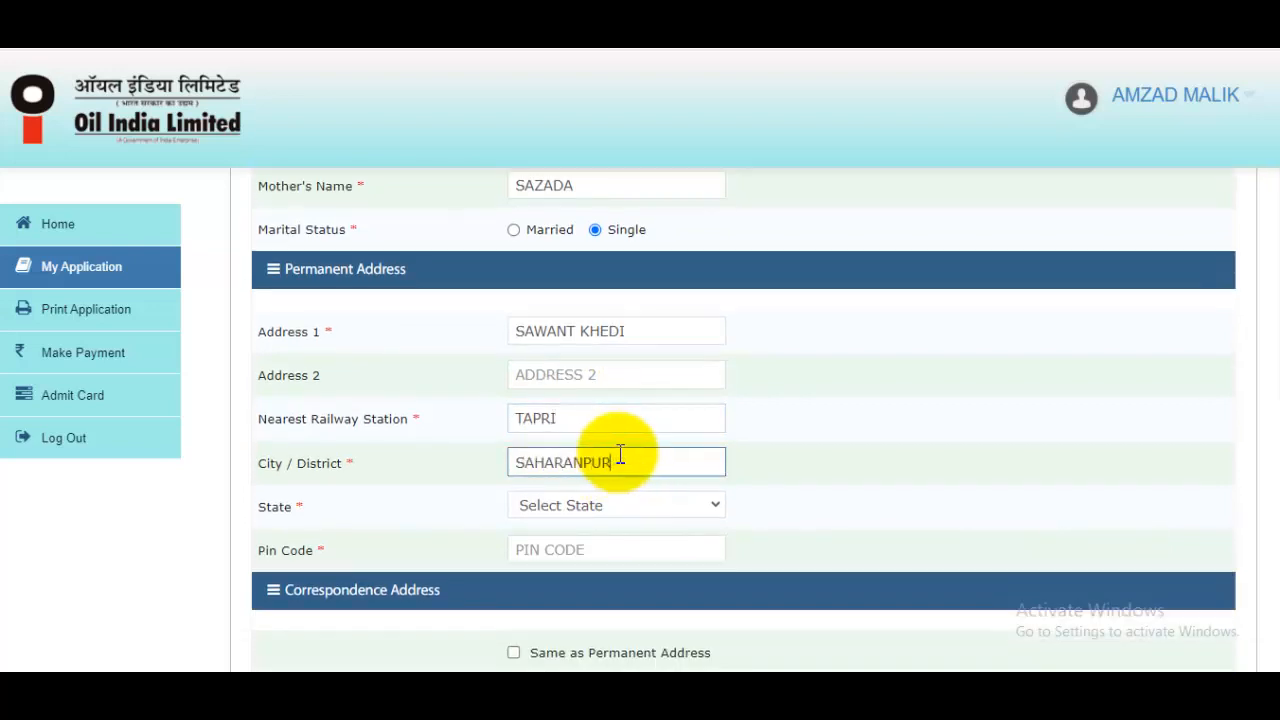
# Choose UTTAR PRADESH as the state, enter the pin code, and tick 'Same as Permanent Address'
pyautogui.click(588, 508)
pyautogui.moveTo(724, 280); pyautogui.dragTo(700, 486)
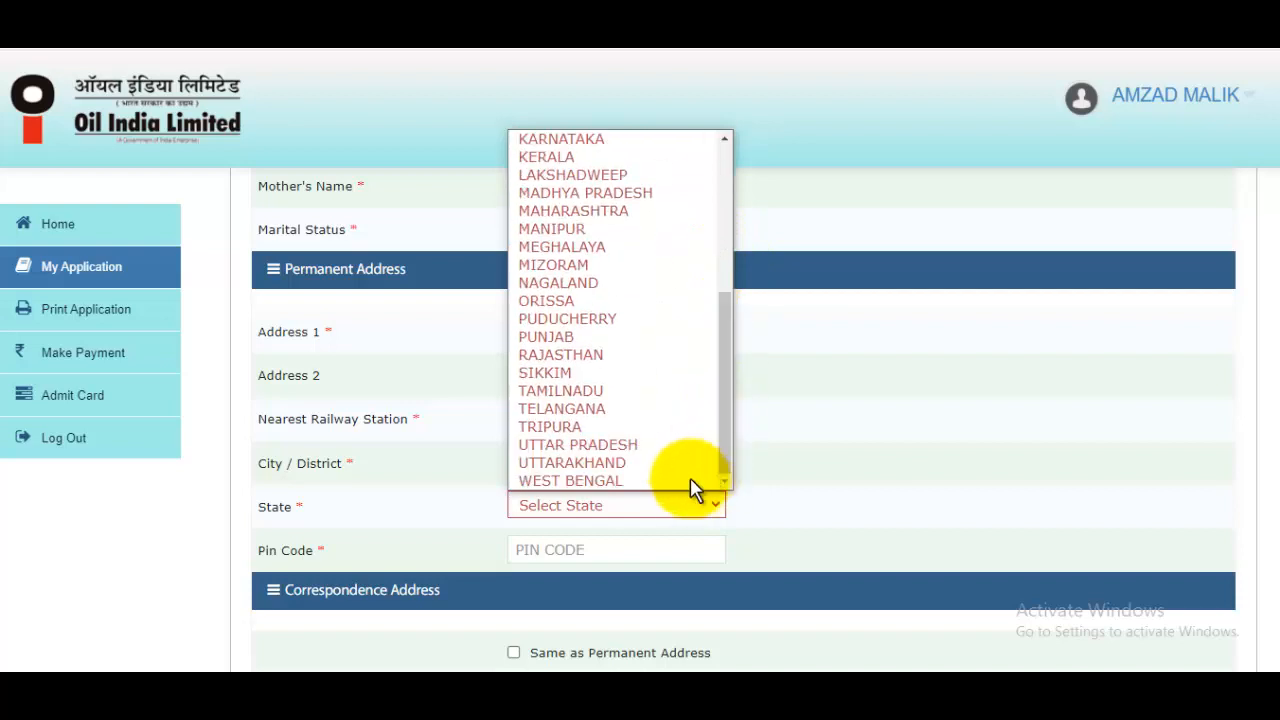
pyautogui.click(680, 446)
pyautogui.click(609, 547)
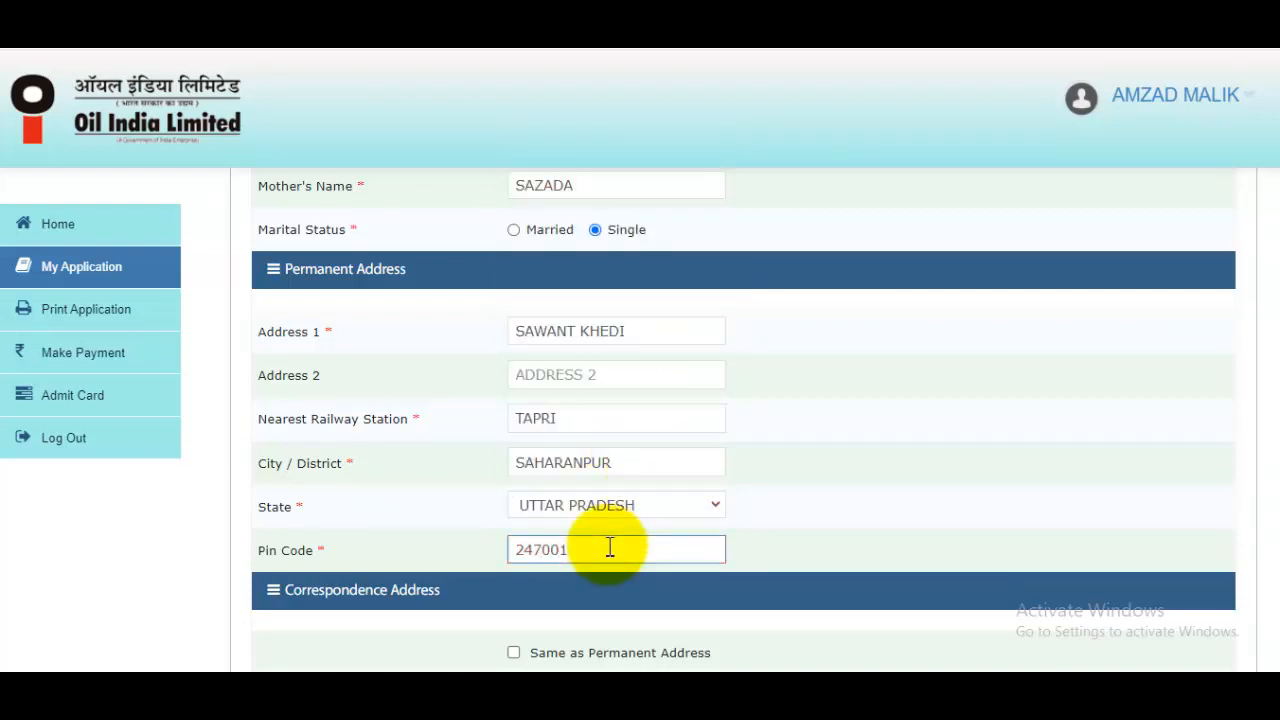
pyautogui.scroll(-3, 609, 547)
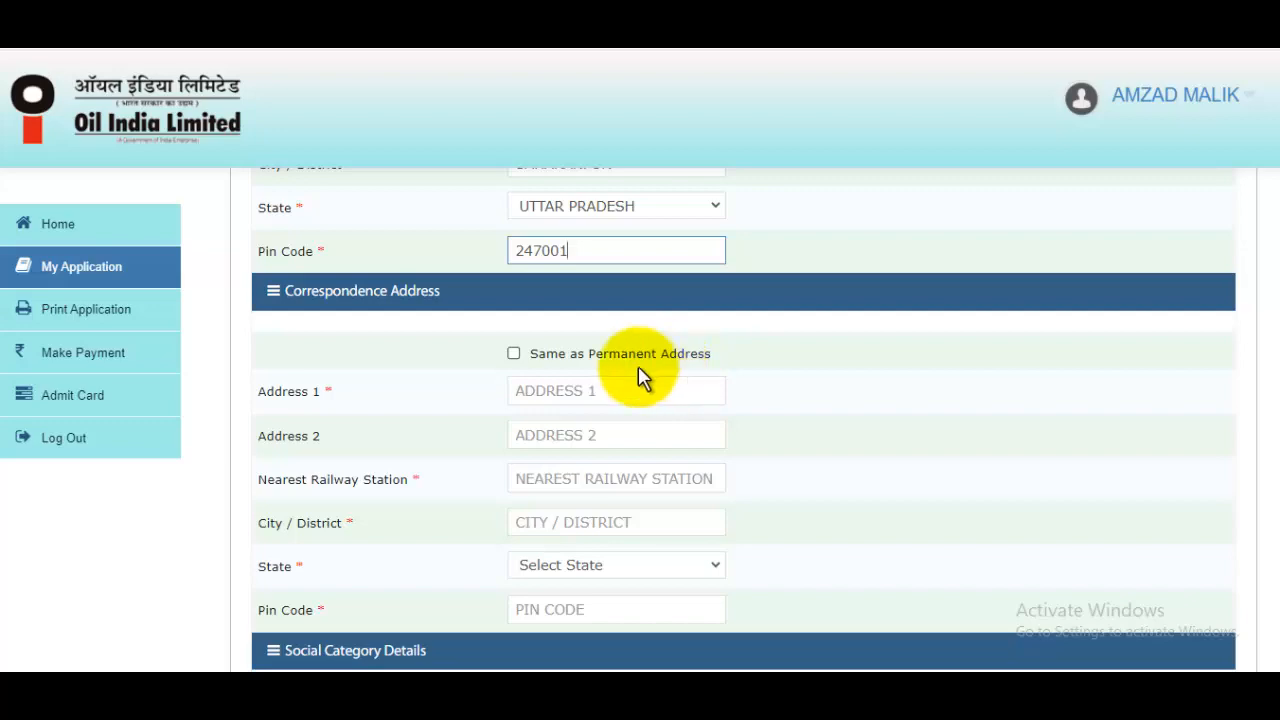
pyautogui.click(513, 355)
pyautogui.scroll(-4, 846, 429)
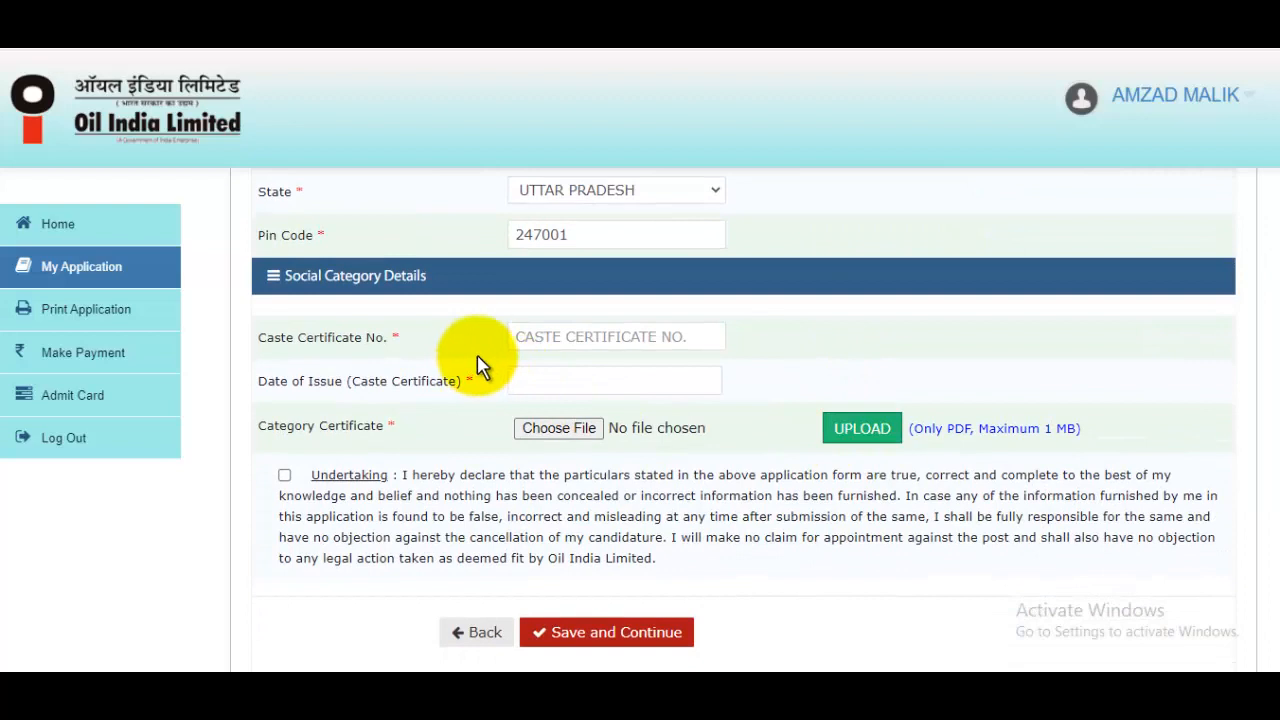
# Fill in the caste certificate number and pick 2 April 2021 as its issue date in the calendar
pyautogui.click(590, 338)
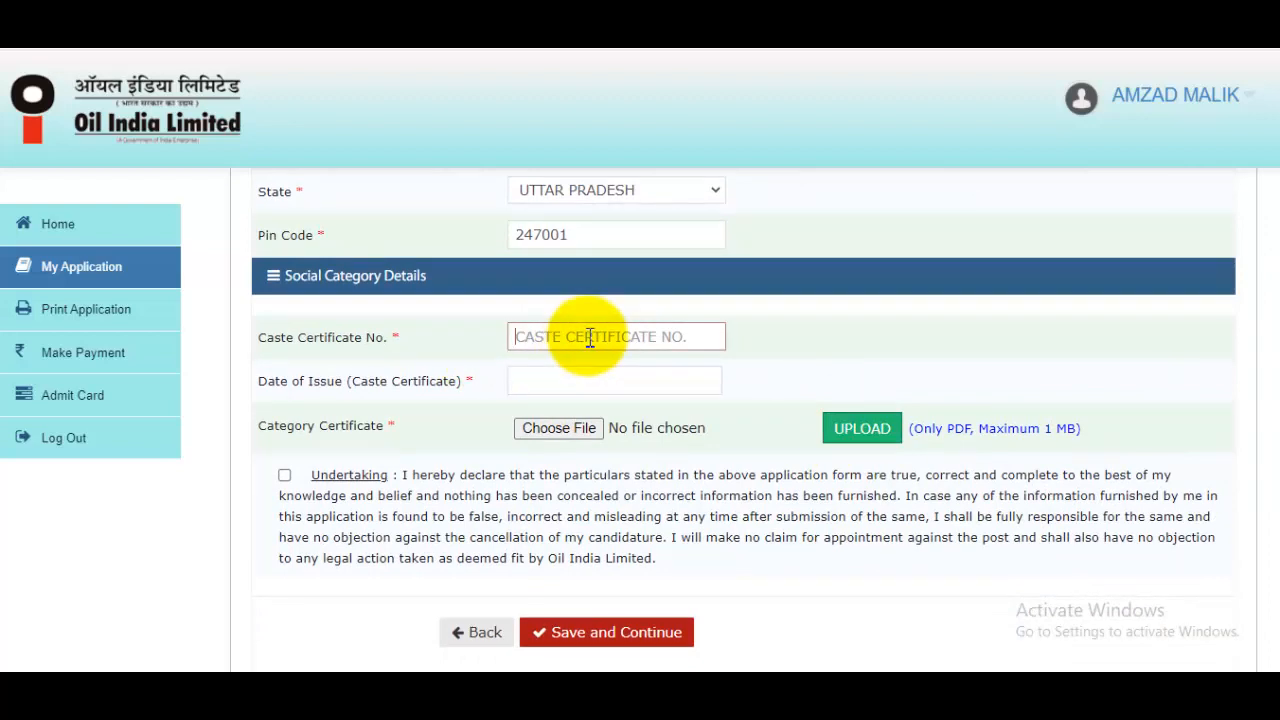
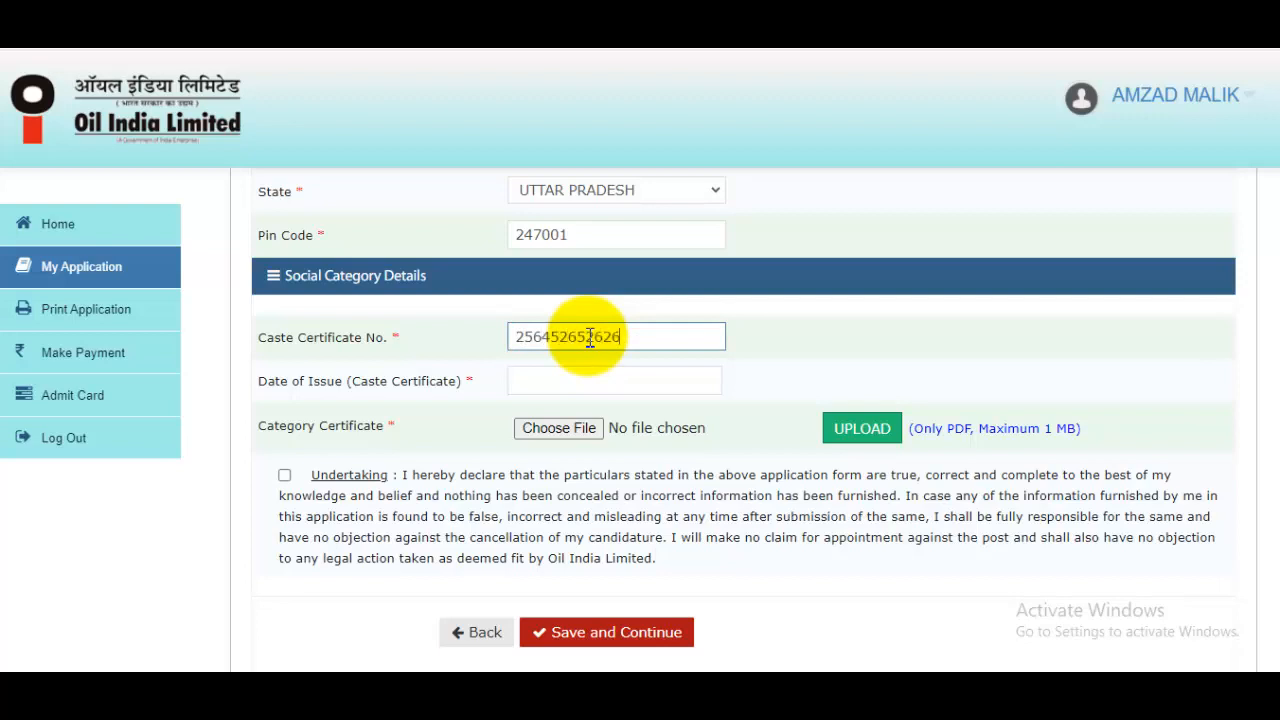
pyautogui.click(566, 380)
pyautogui.click(680, 420)
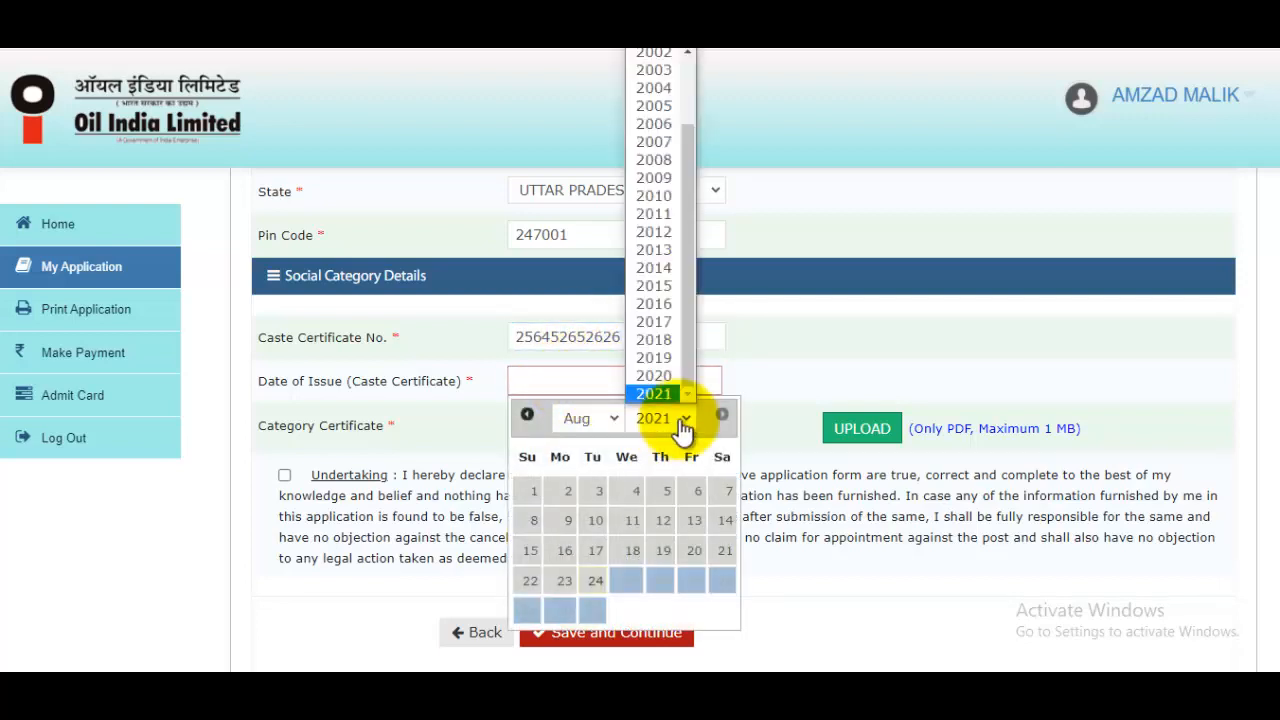
pyautogui.click(671, 391)
pyautogui.click(586, 420)
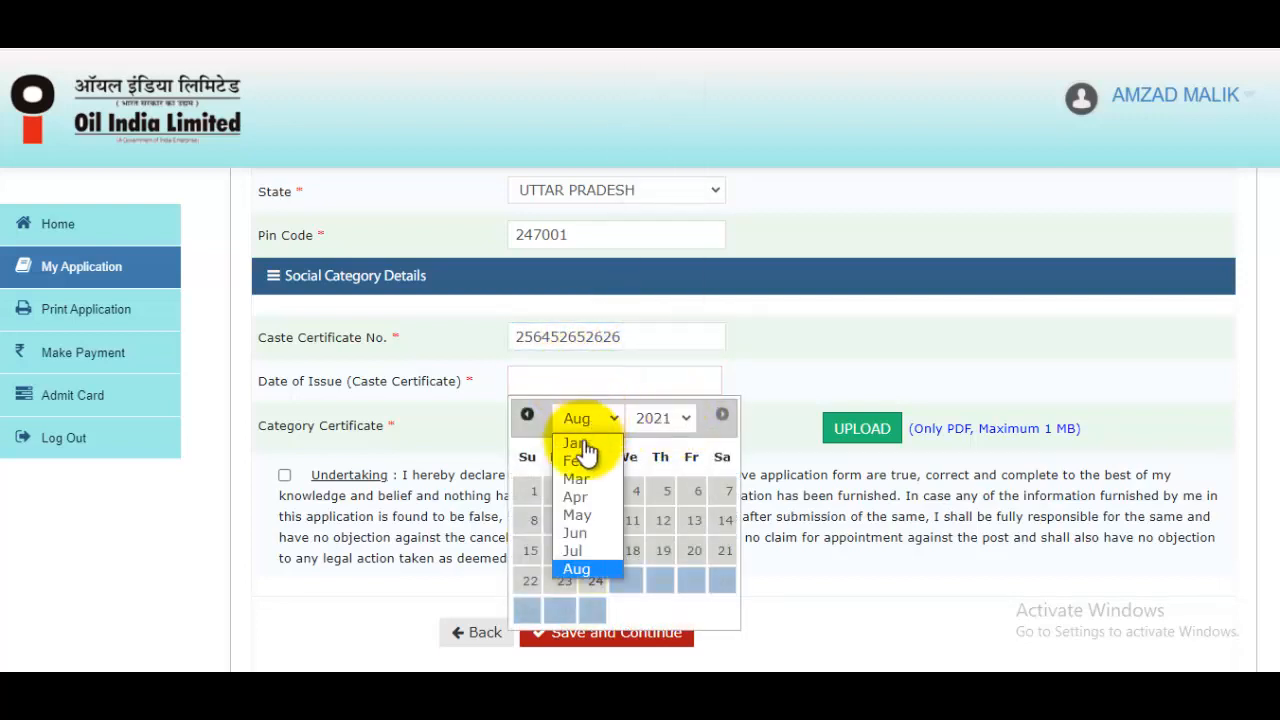
pyautogui.click(575, 497)
pyautogui.click(689, 492)
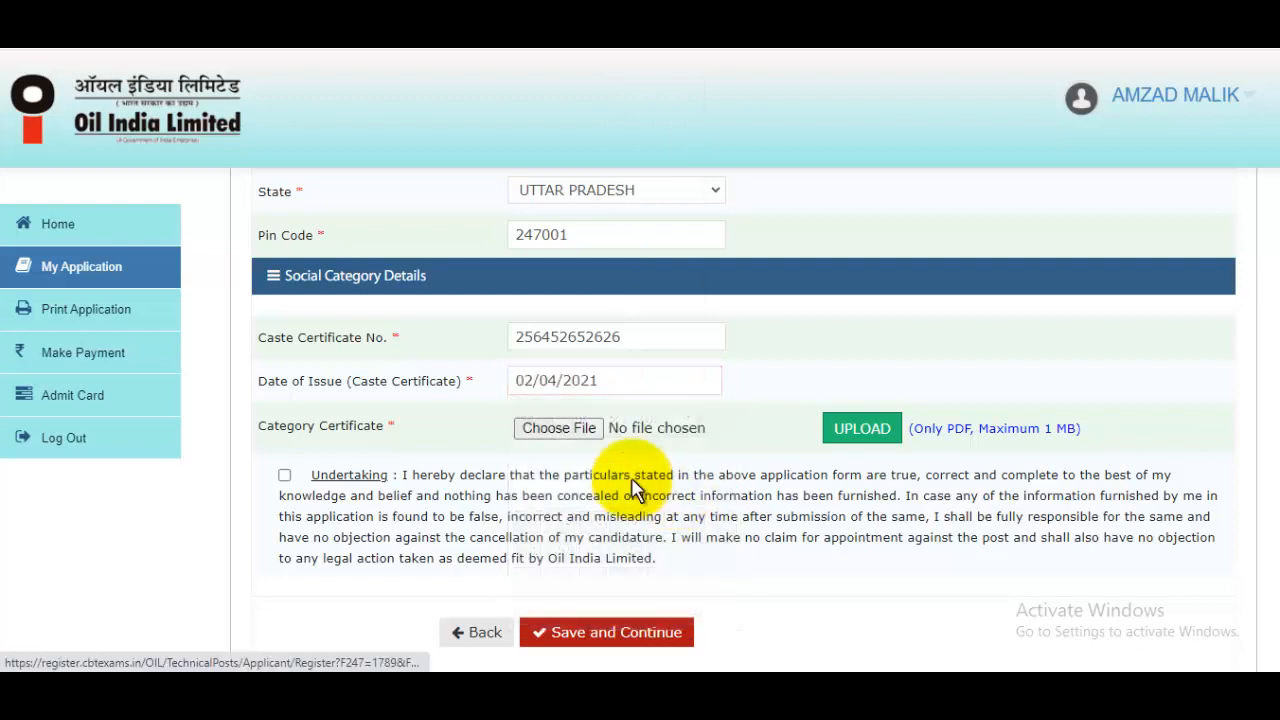
pyautogui.click(550, 430)
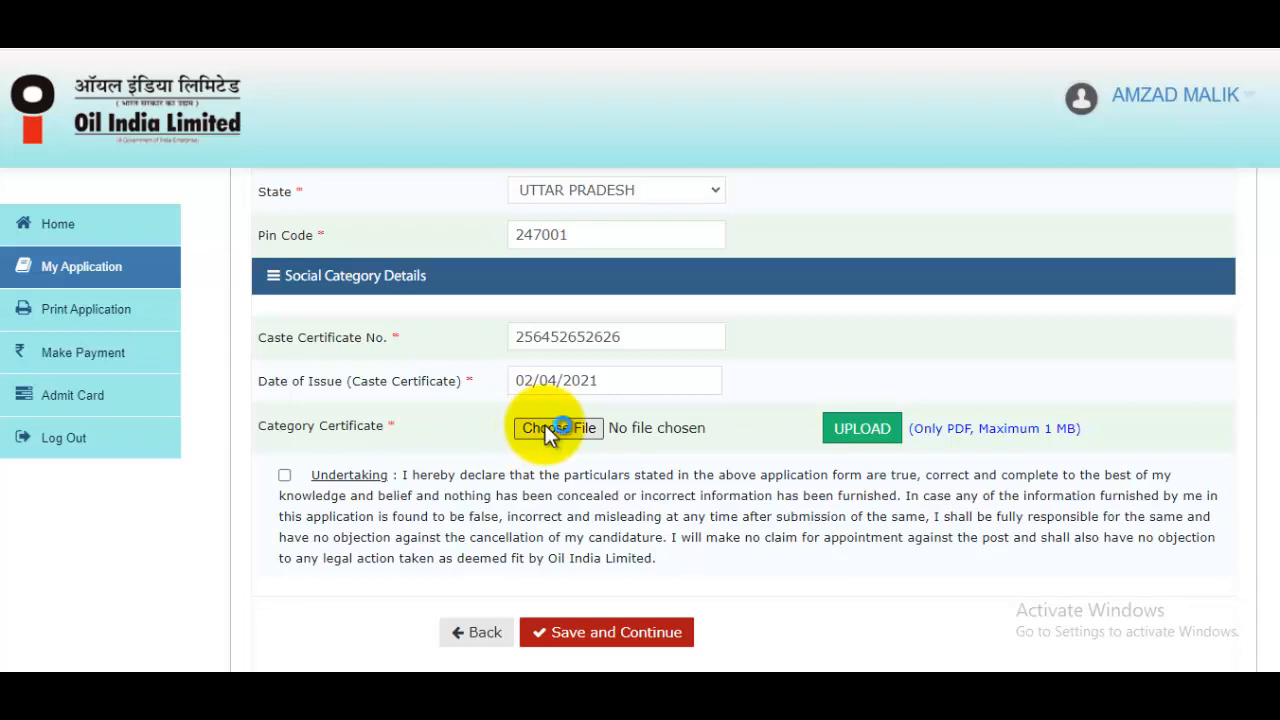
# Select 33.pdf in the file picker for the Category Certificate field
pyautogui.click(545, 428)
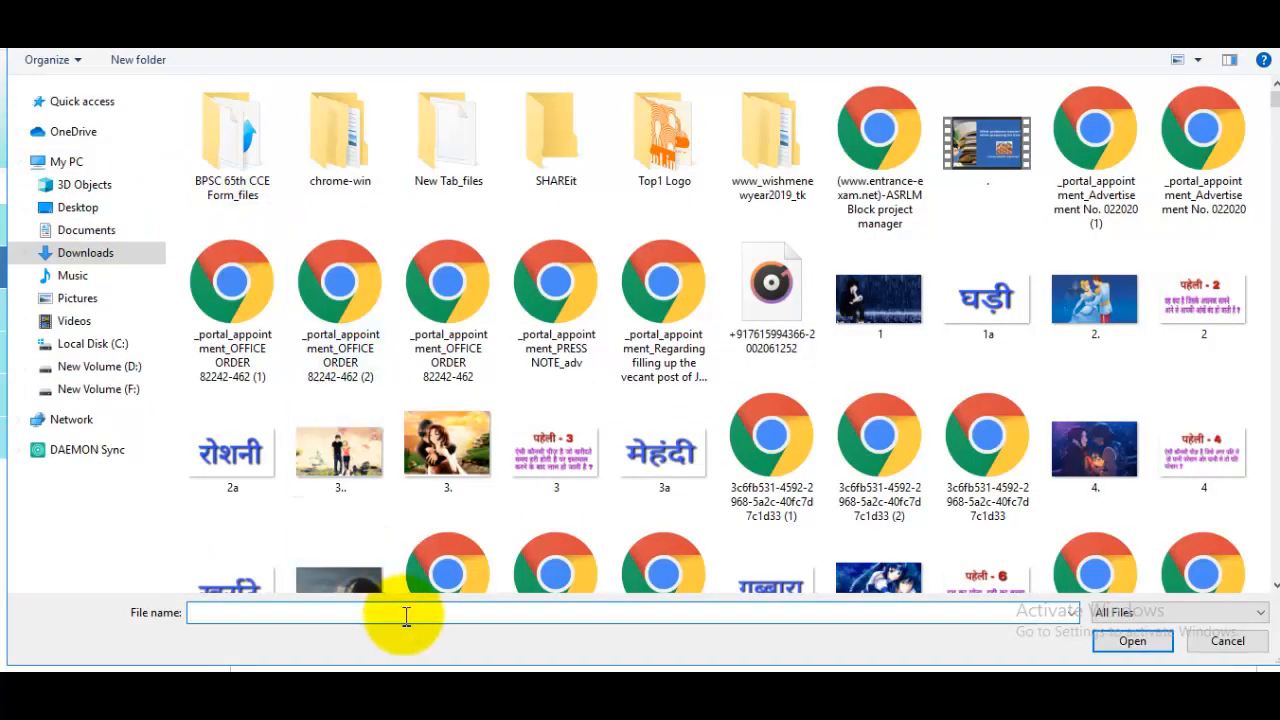
pyautogui.write('33')
pyautogui.click(400, 630)
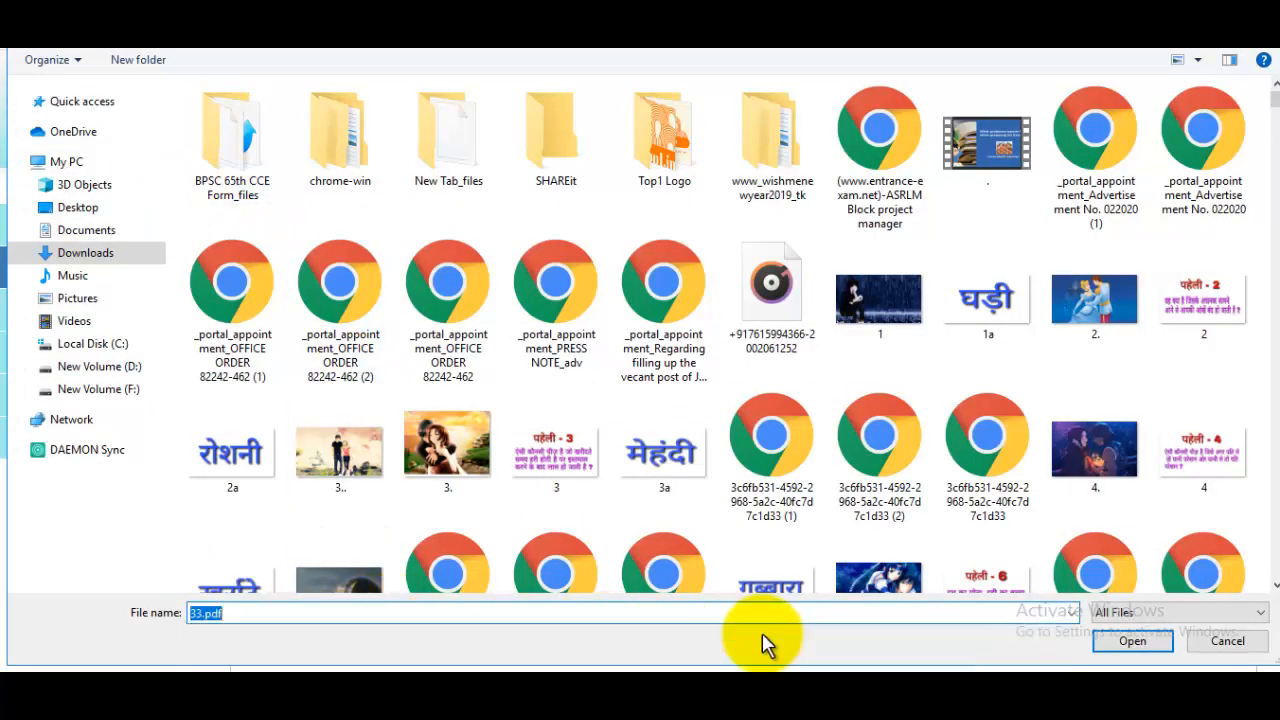
pyautogui.click(1106, 640)
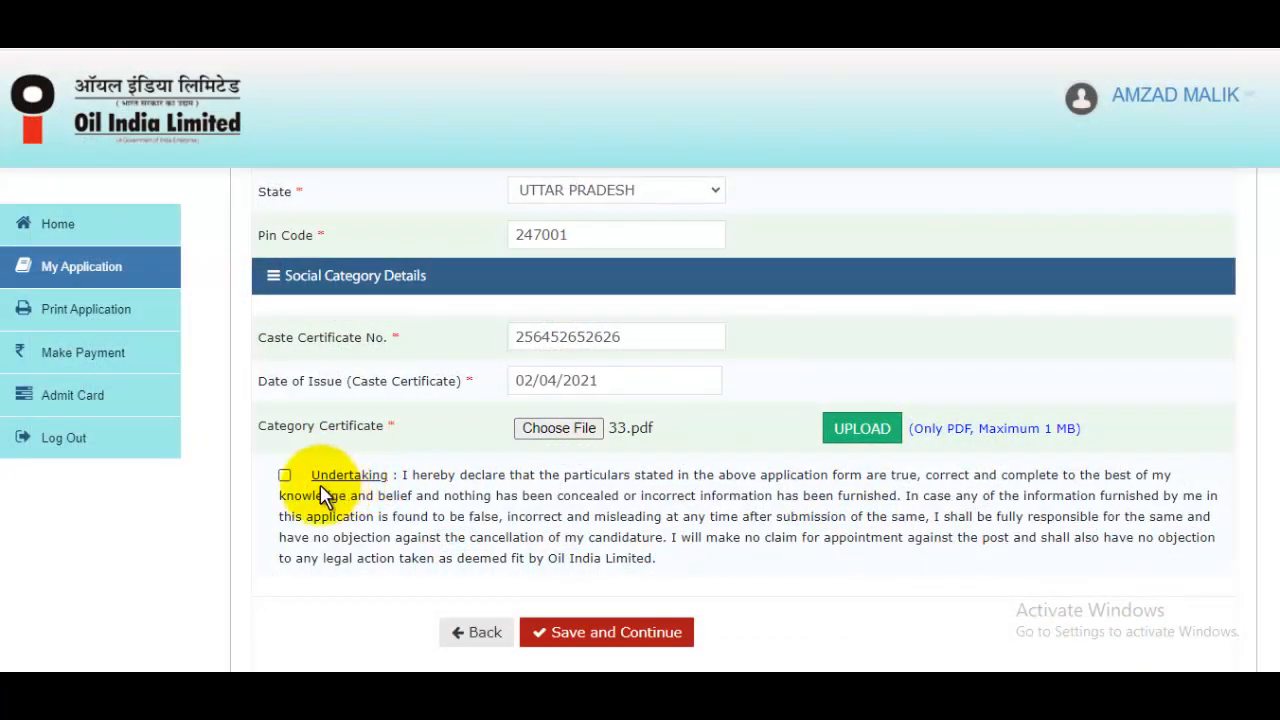
# Tick the undertaking declaration and upload 33.pdf as the category certificate
pyautogui.click(285, 477)
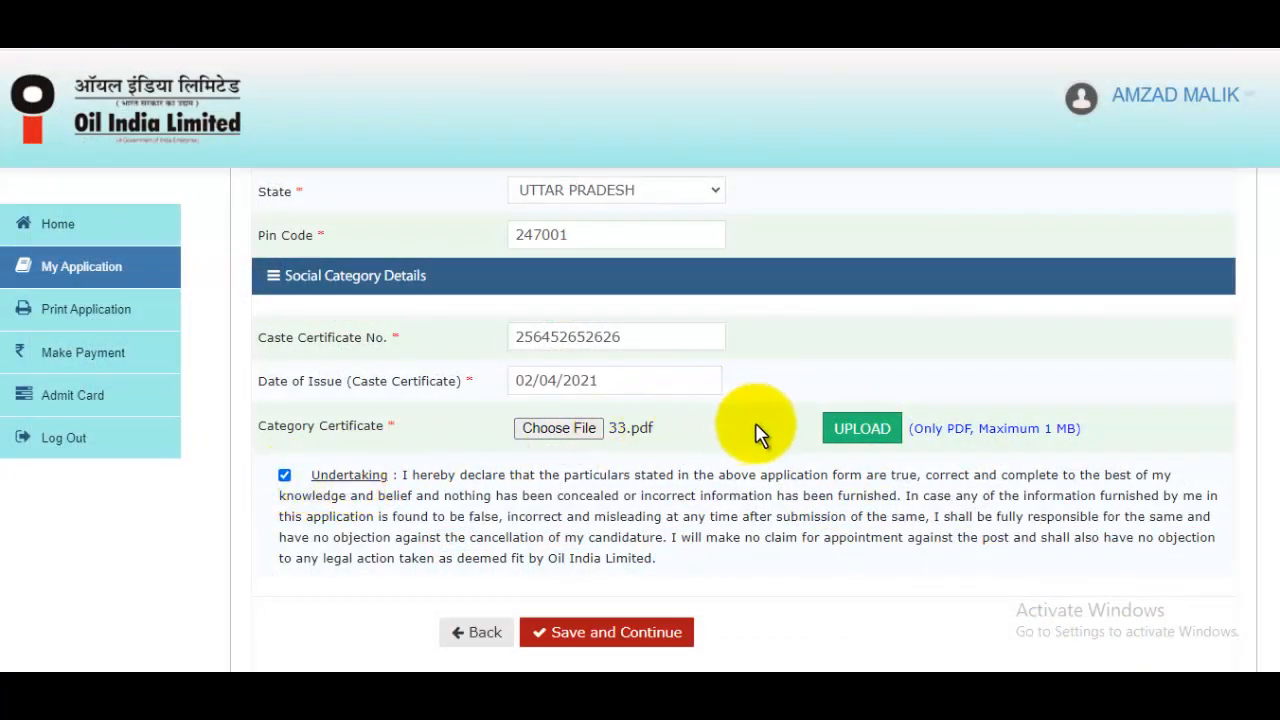
pyautogui.click(866, 434)
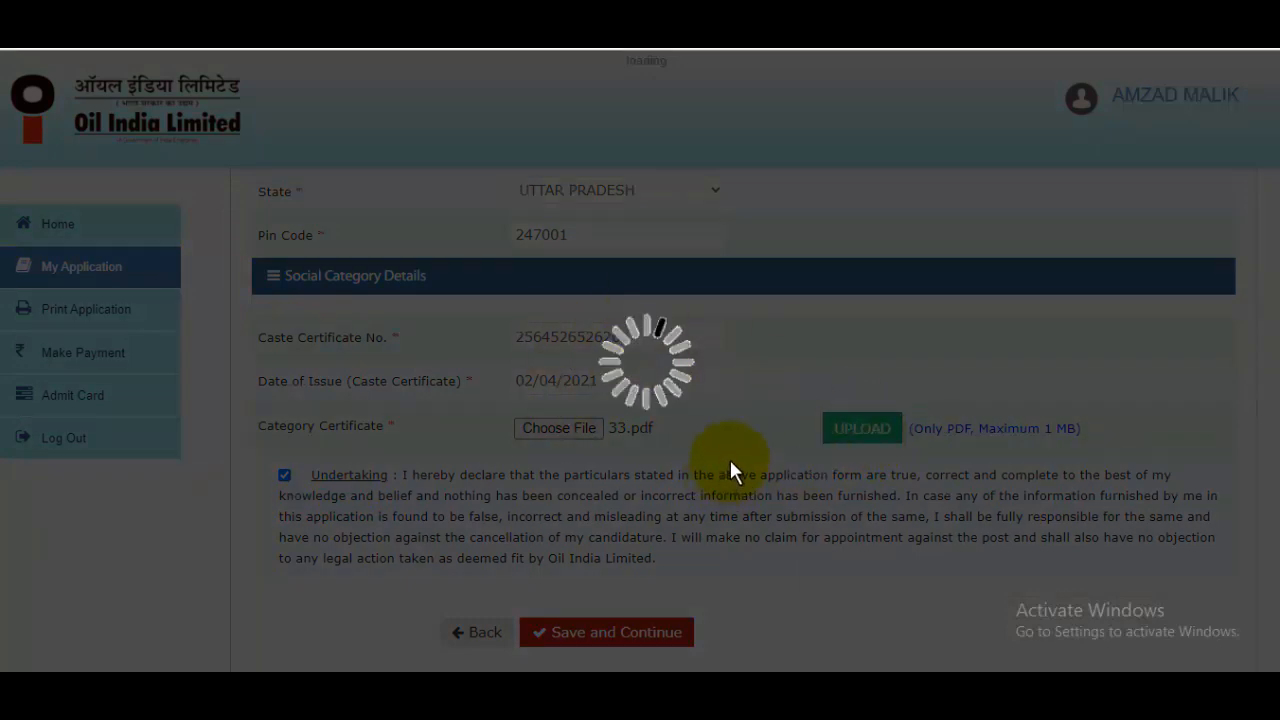
pyautogui.scroll(-1, 725, 495)
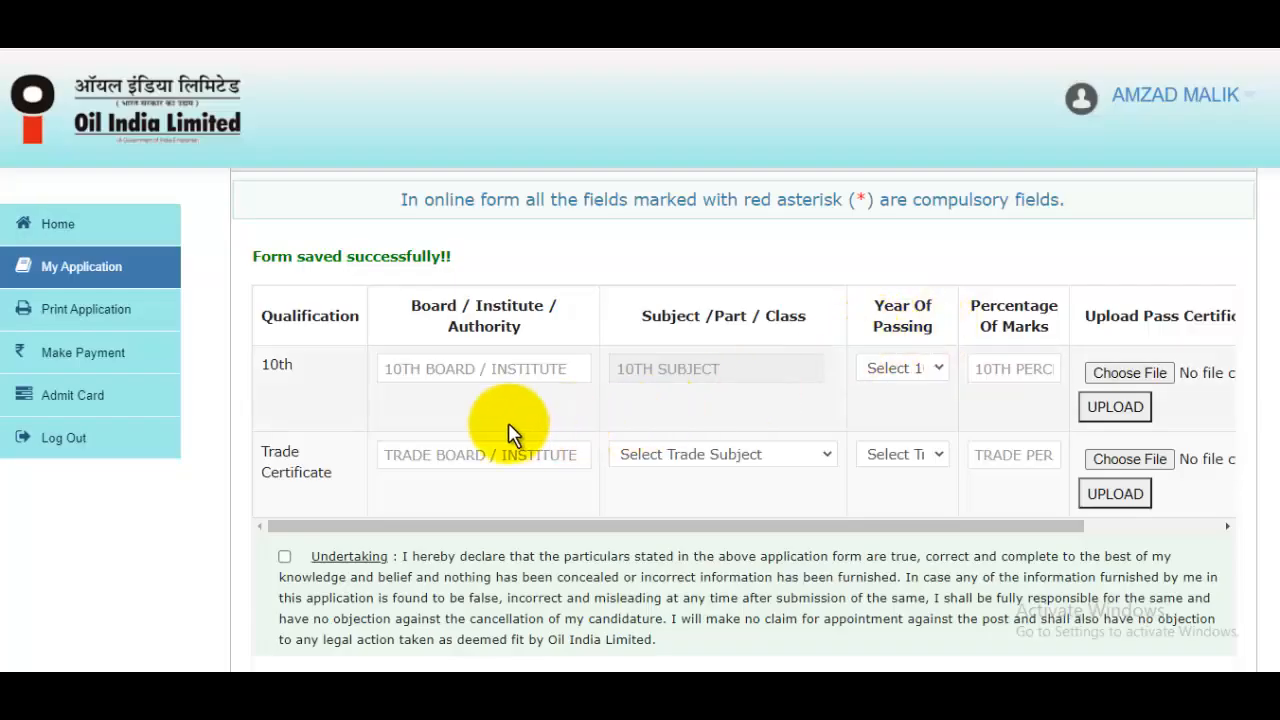
# Fill the 10th row with board UP BOARD, passing year 2012 and 96 percent marks
pyautogui.click(446, 380)
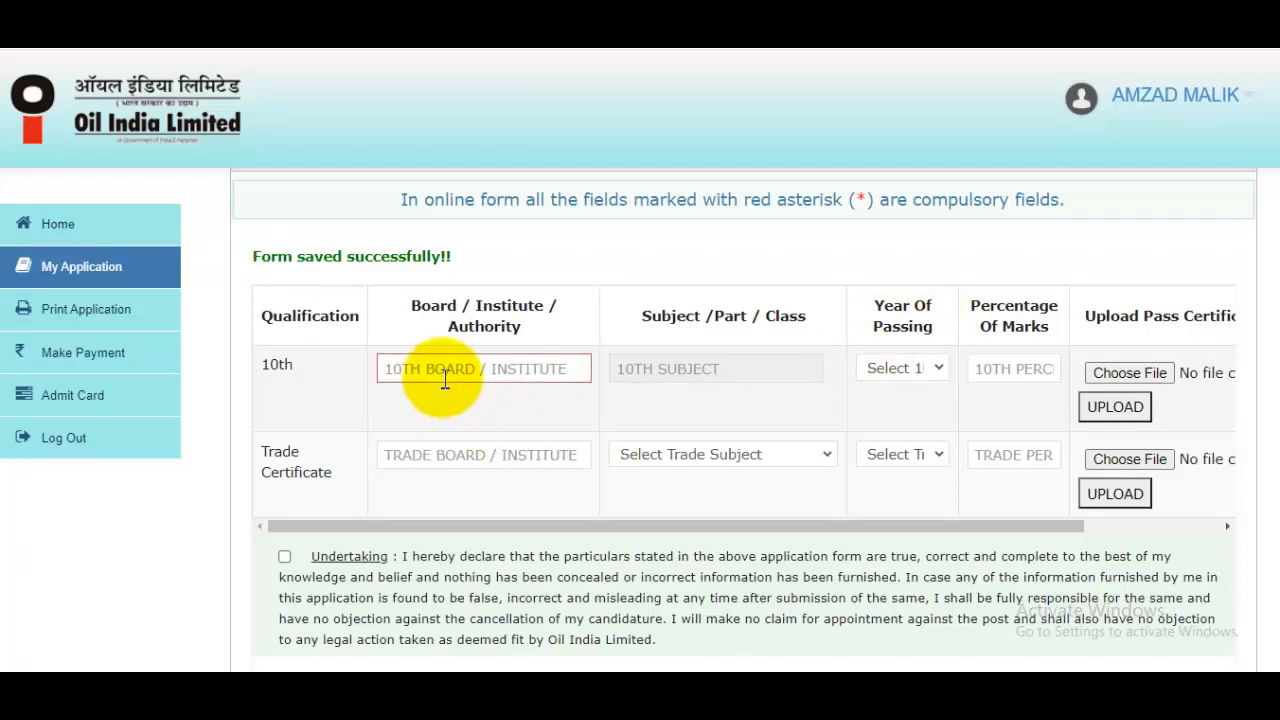
pyautogui.write('UP BOARD')
pyautogui.click(893, 372)
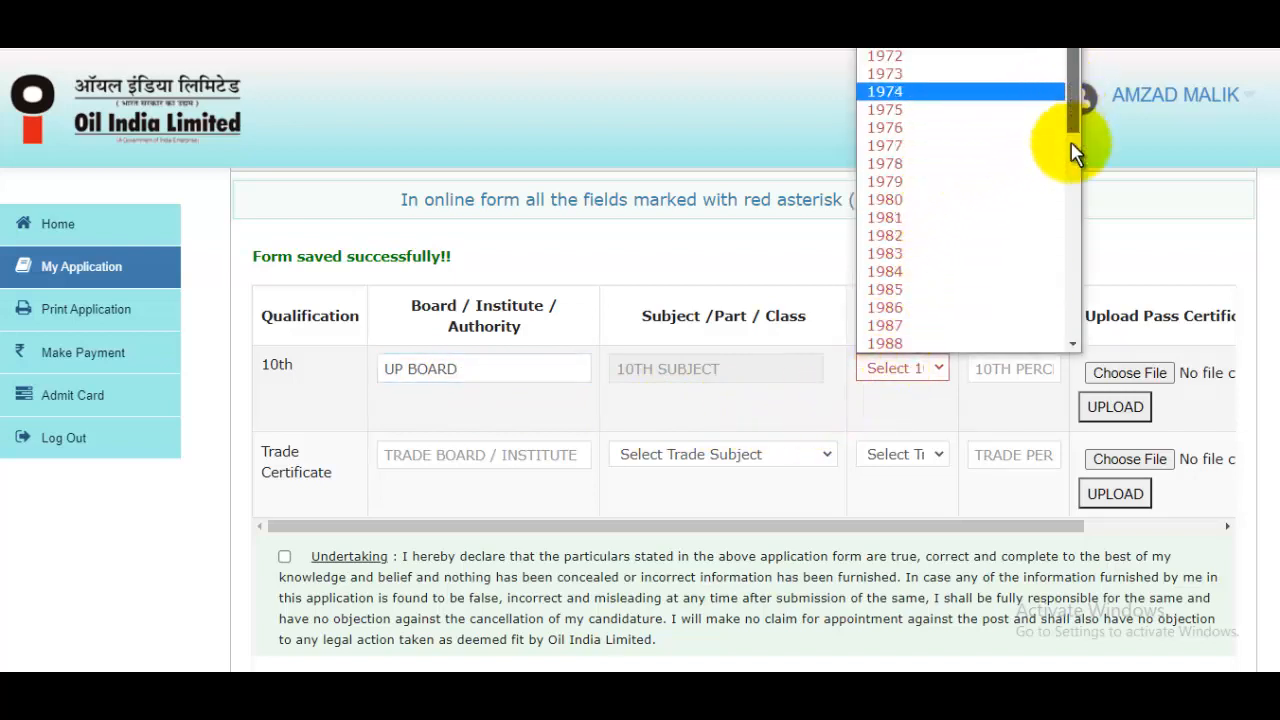
pyautogui.moveTo(1072, 145); pyautogui.dragTo(1020, 293)
pyautogui.click(1030, 259)
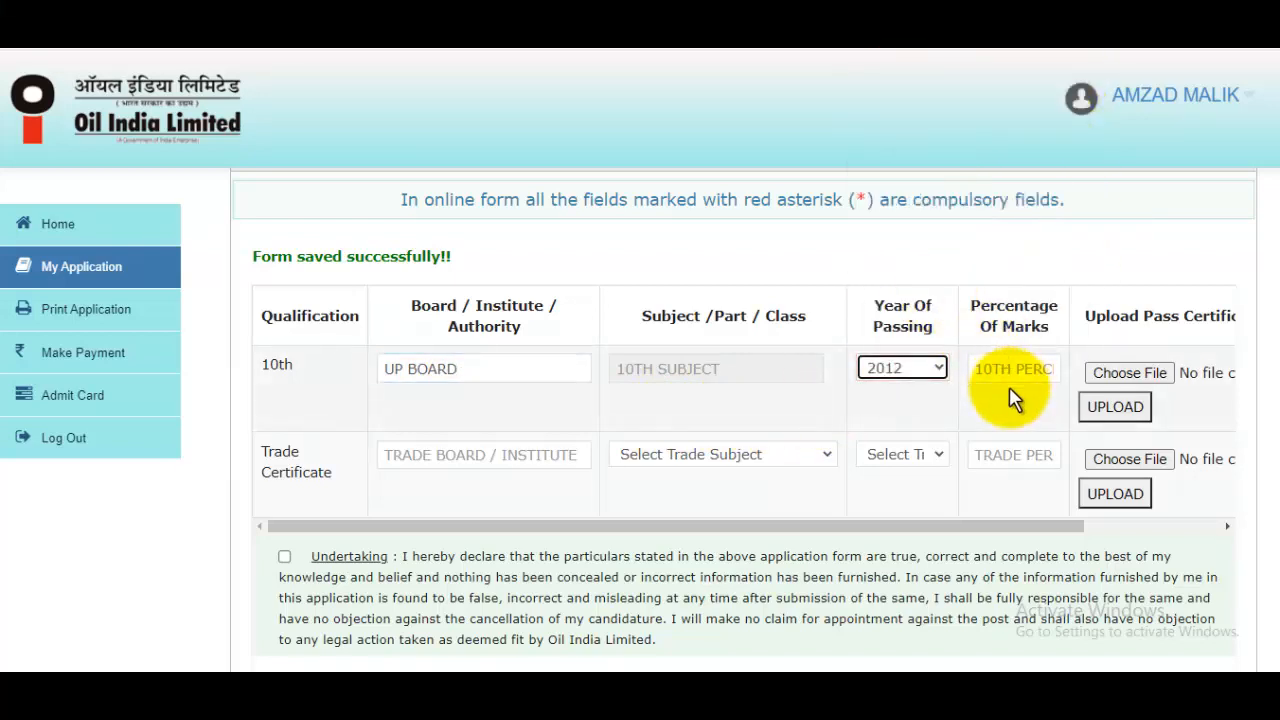
pyautogui.click(1018, 365)
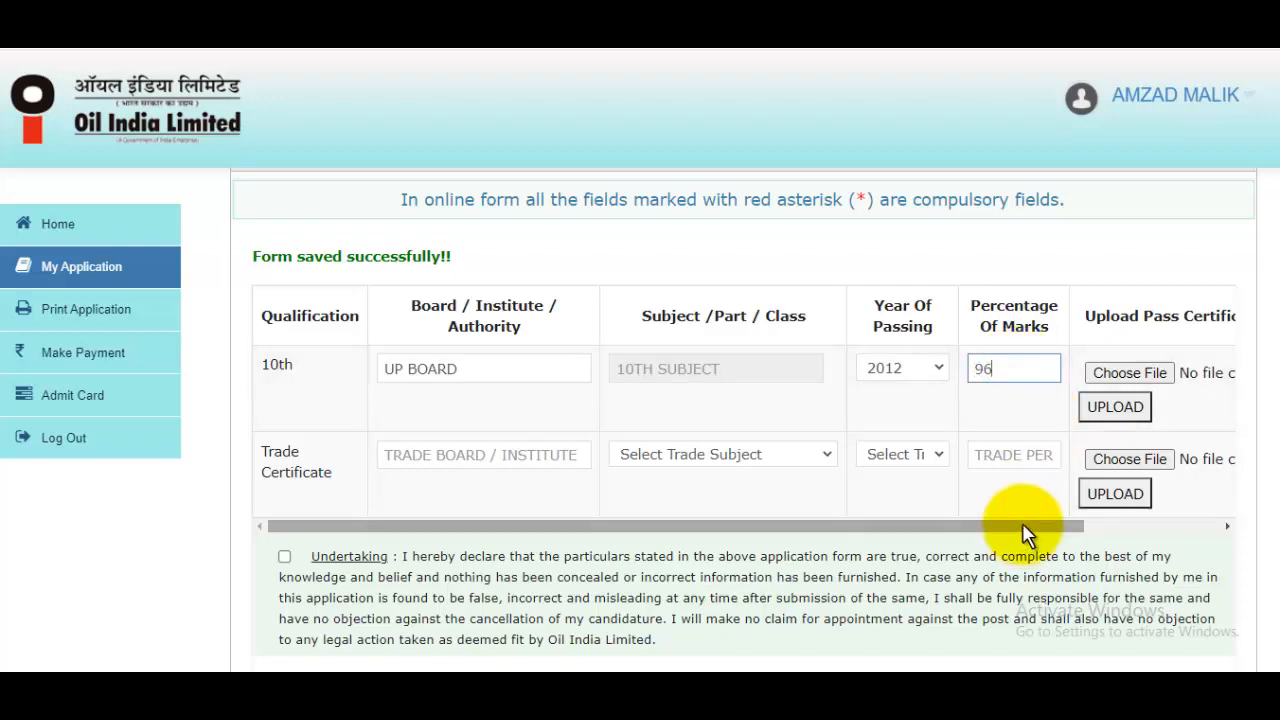
pyautogui.moveTo(1025, 535); pyautogui.dragTo(1137, 534)
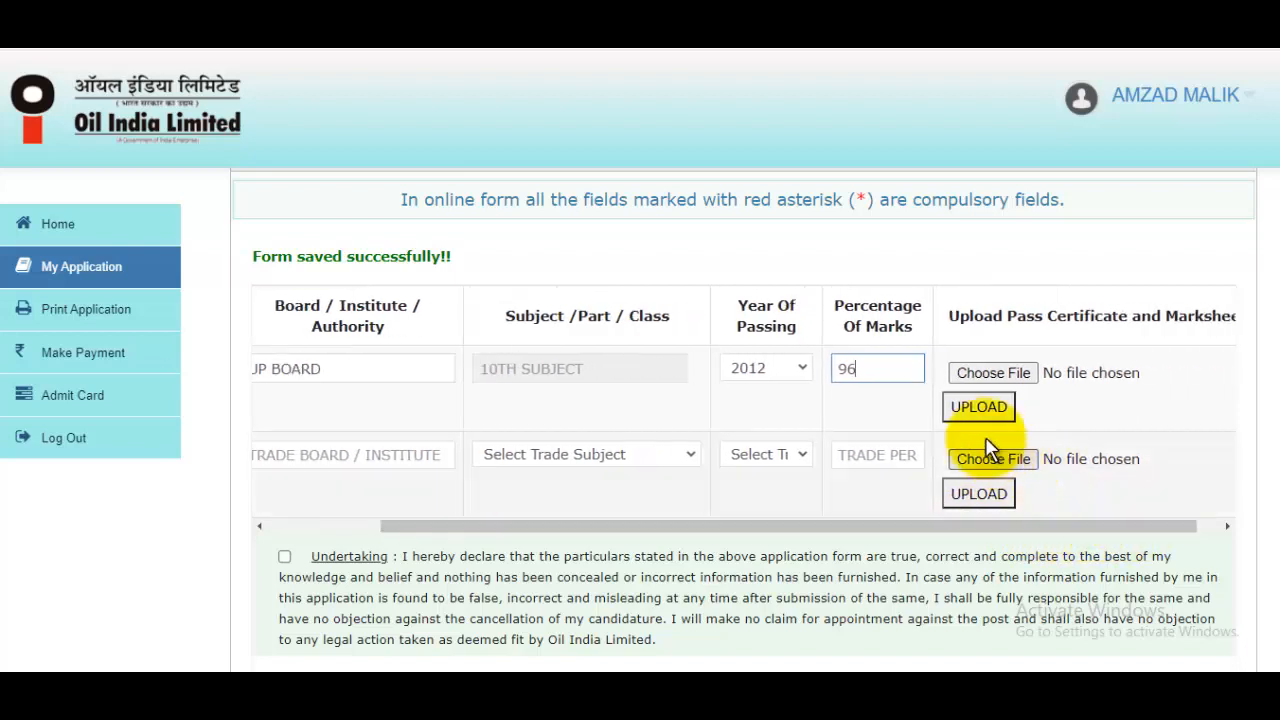
pyautogui.click(901, 363)
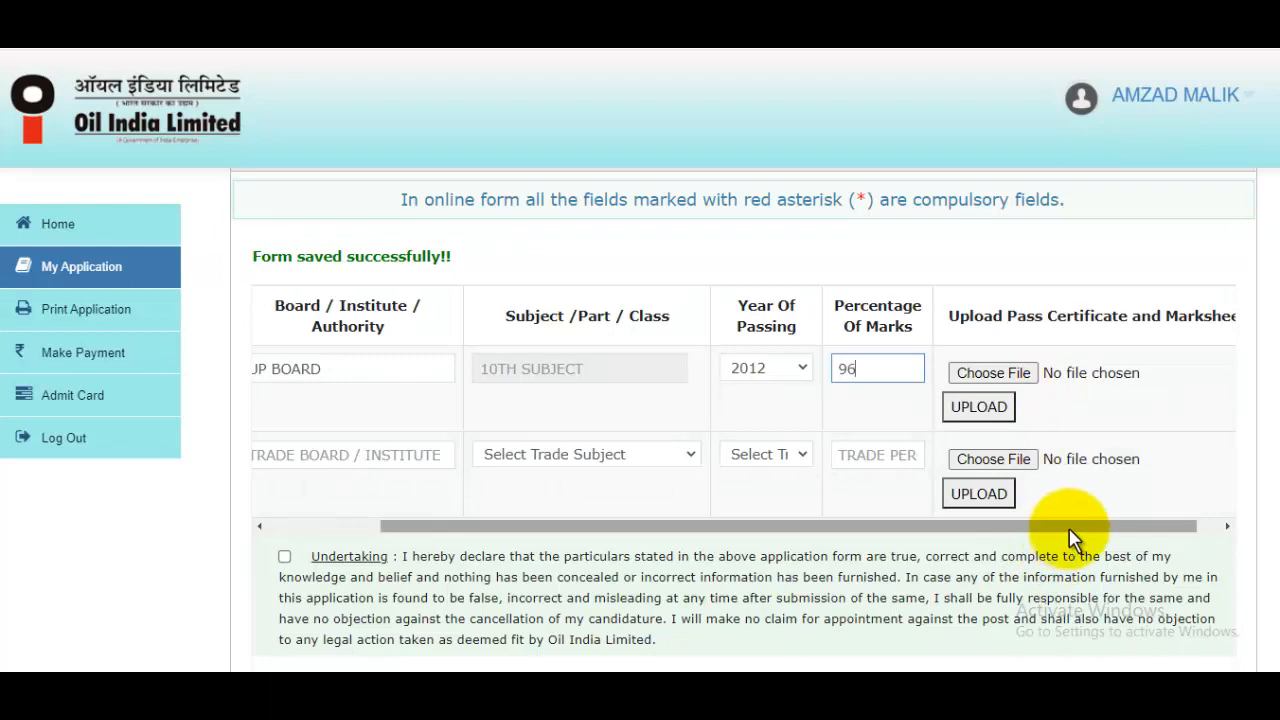
pyautogui.moveTo(1071, 530); pyautogui.dragTo(1150, 530)
pyautogui.click(991, 366)
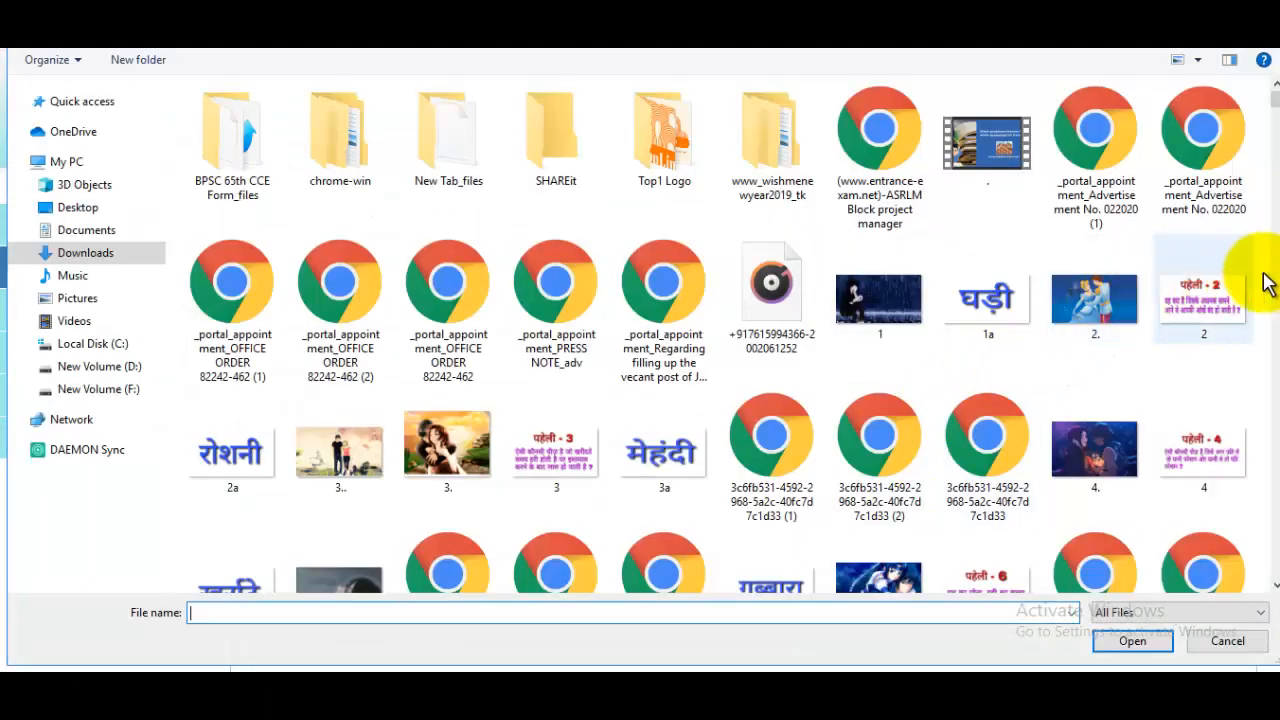
# Choose MarkSheet from the Pictures folder as the 10th certificate and try uploading it
pyautogui.click(72, 298)
pyautogui.scroll(-3, 400, 471)
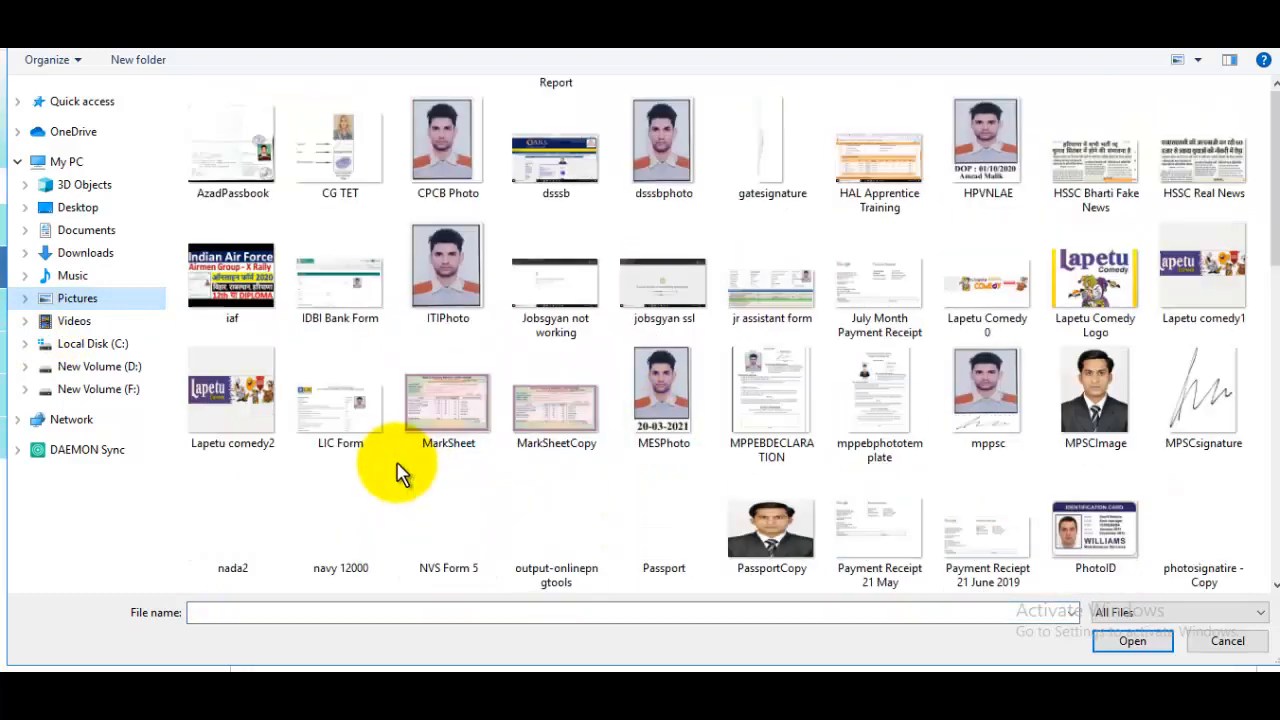
pyautogui.scroll(3, 400, 423)
pyautogui.scroll(-5, 423, 346)
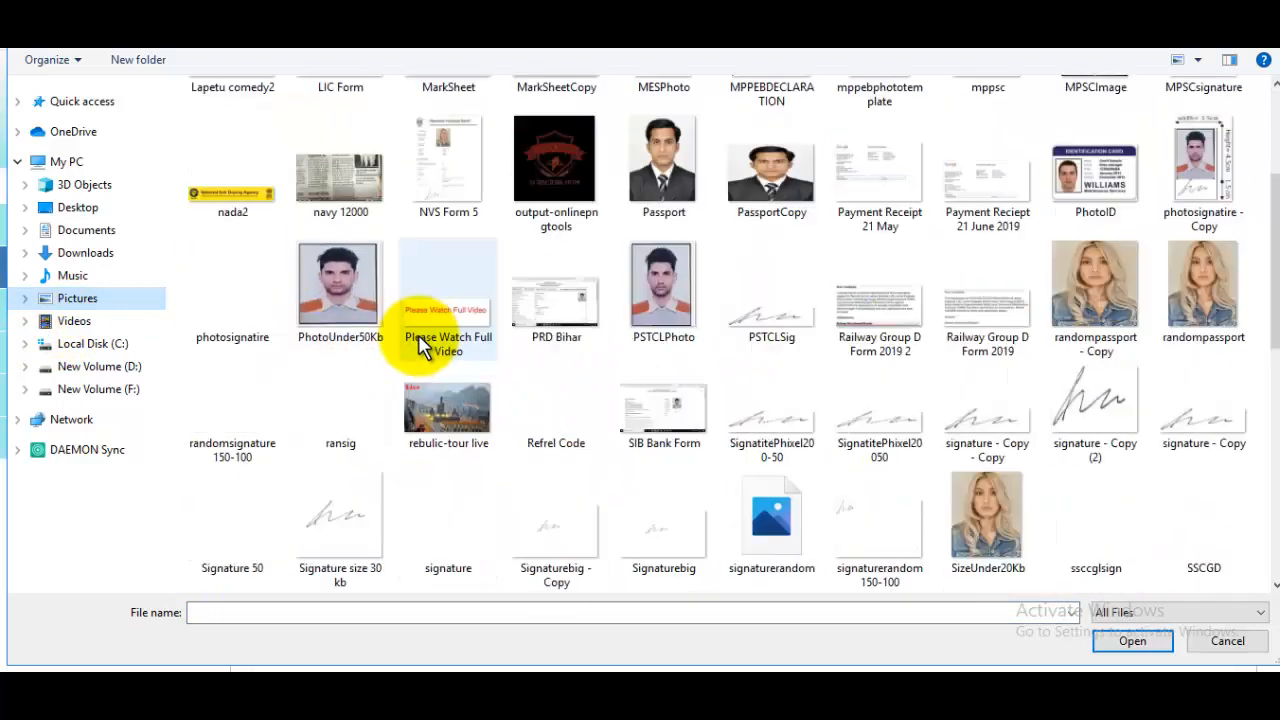
pyautogui.scroll(5, 459, 396)
pyautogui.scroll(-3, 457, 434)
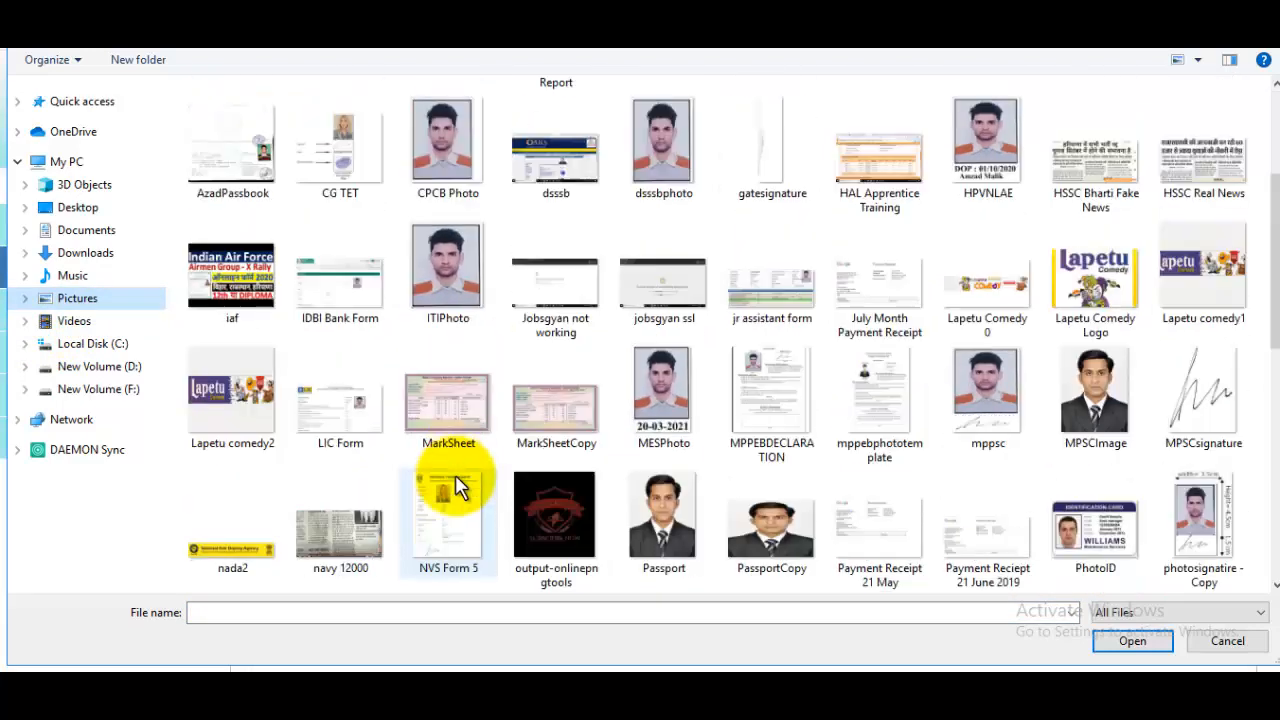
pyautogui.click(448, 400)
pyautogui.click(1105, 640)
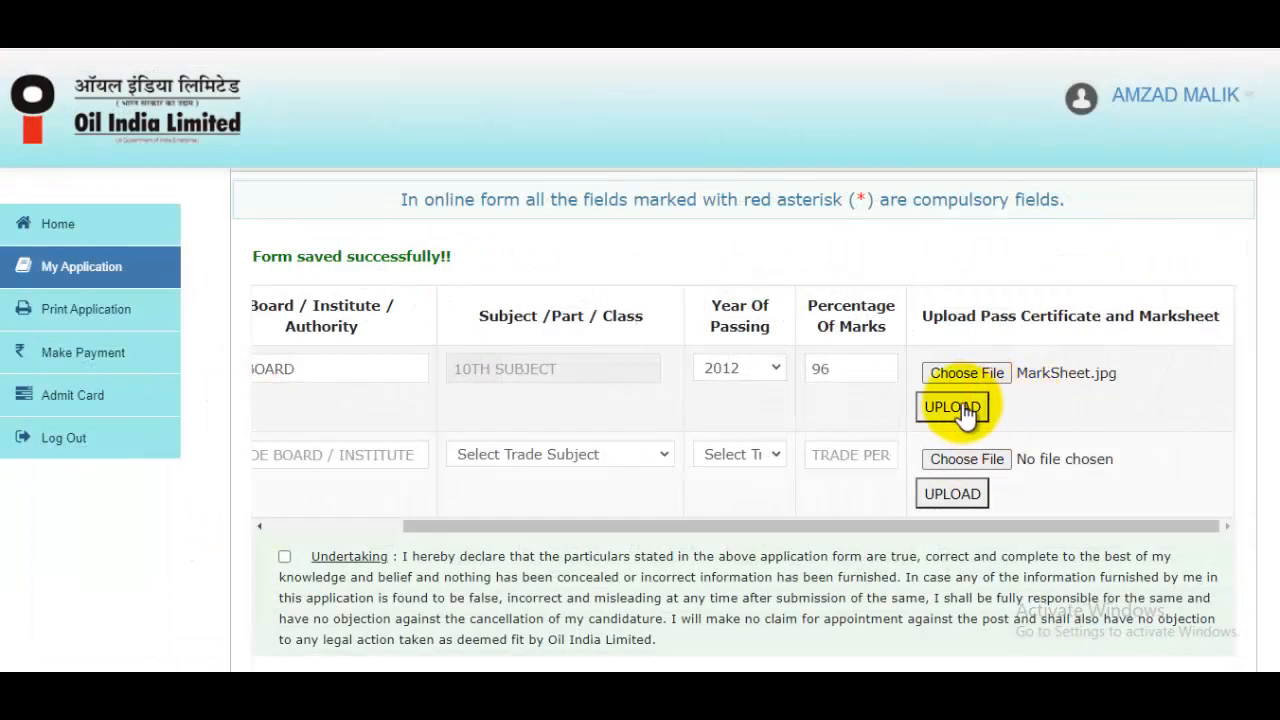
pyautogui.click(955, 410)
# Scroll down and shift the qualification table left so the Trade Certificate row shows
pyautogui.scroll(2, 963, 415)
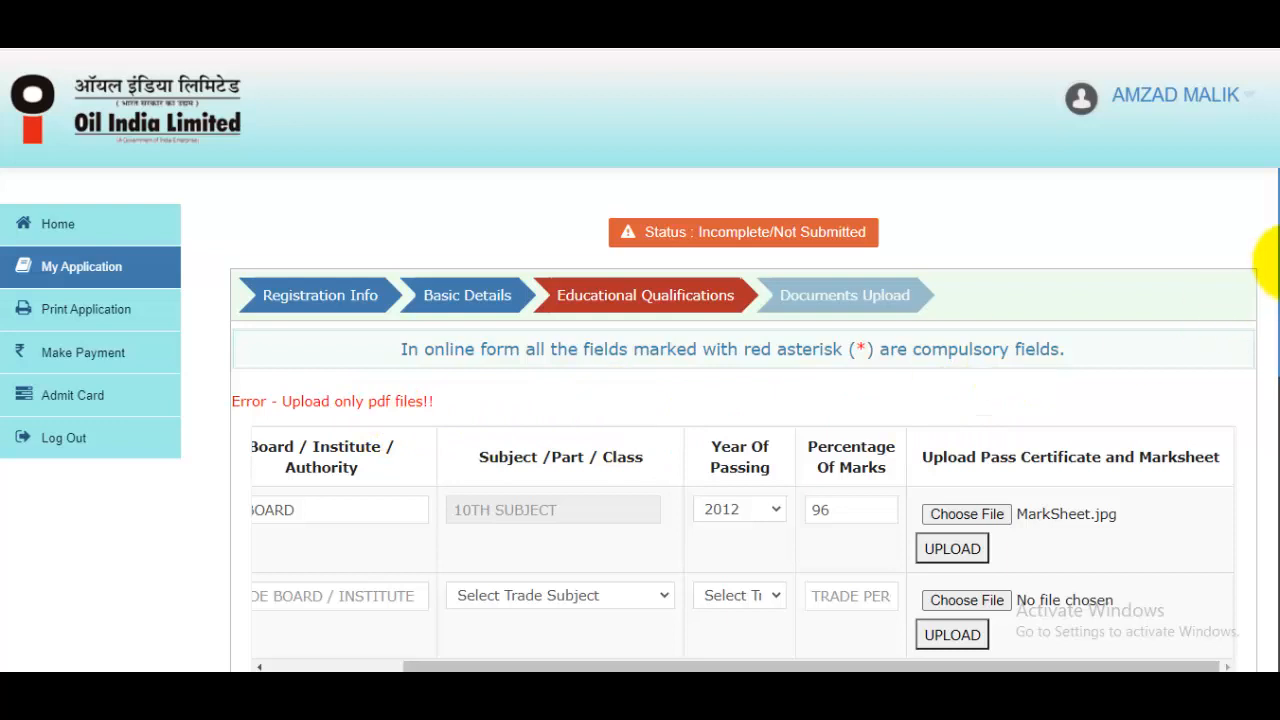
pyautogui.scroll(-1, 1268, 280)
pyautogui.moveTo(1279, 303); pyautogui.dragTo(1279, 311)
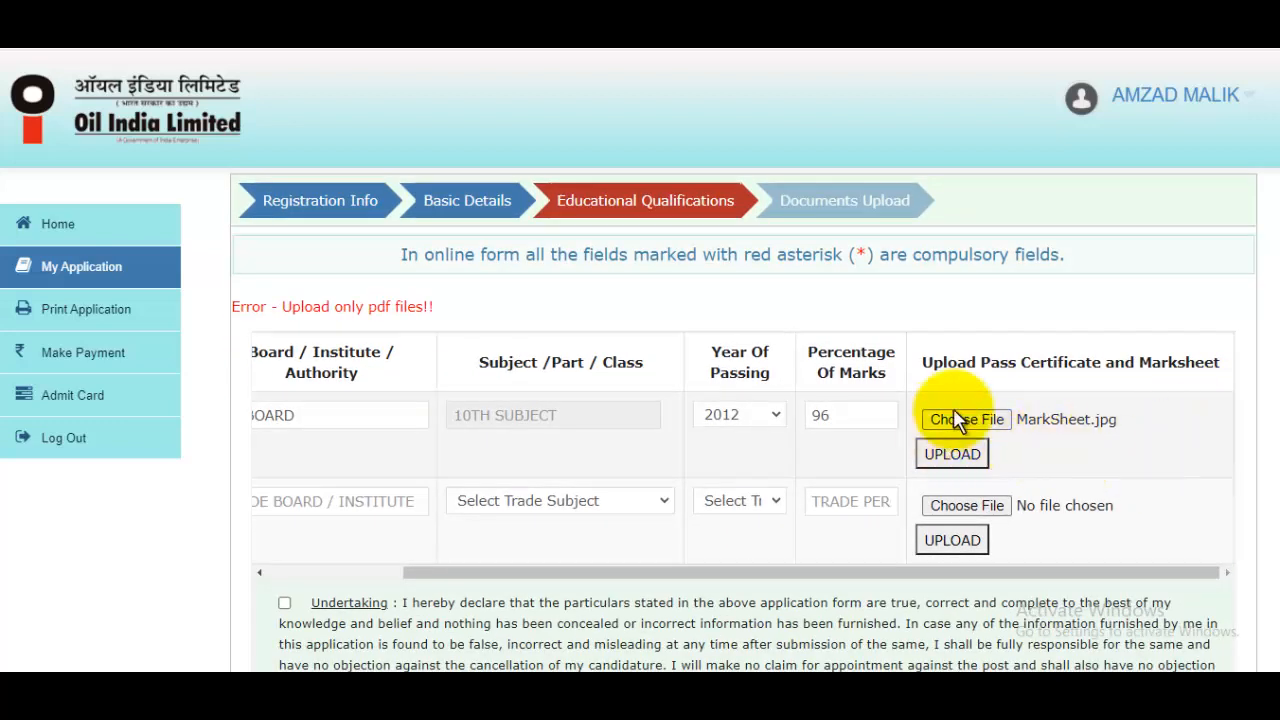
pyautogui.moveTo(818, 572); pyautogui.dragTo(553, 576)
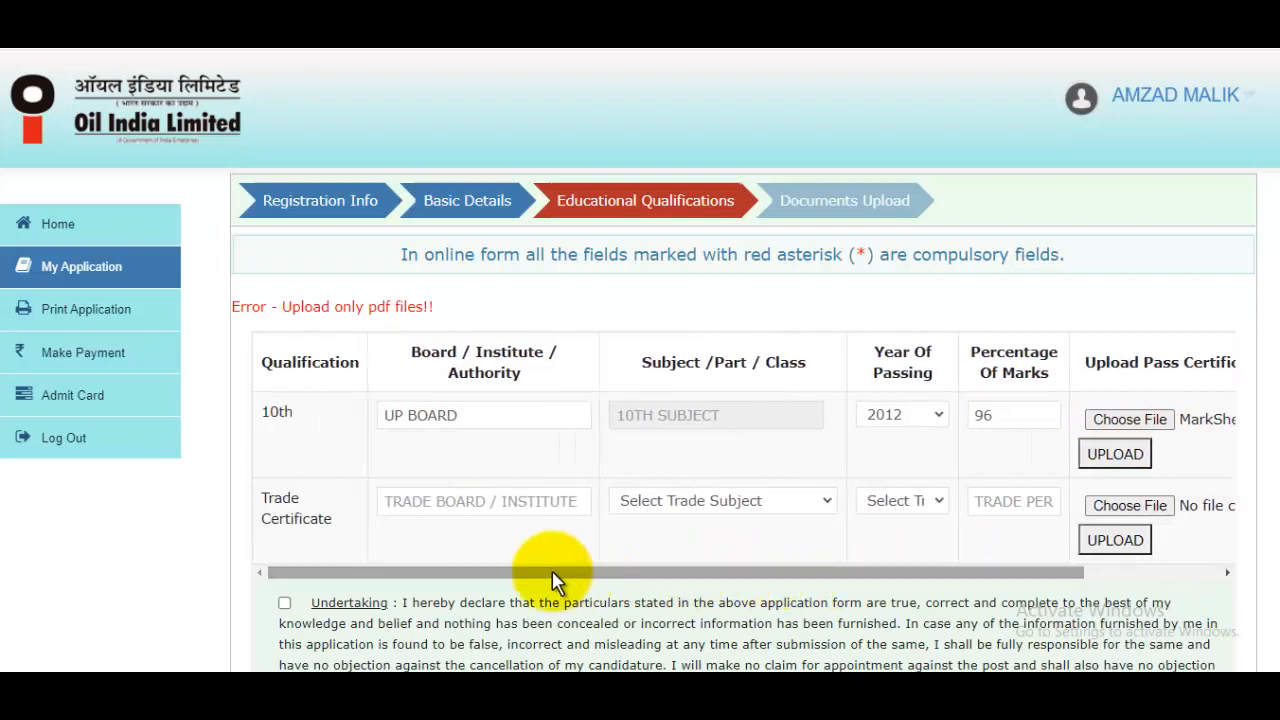
# Set the Trade Certificate subject to Fitter and save the qualifications with Save and Continue
pyautogui.click(515, 498)
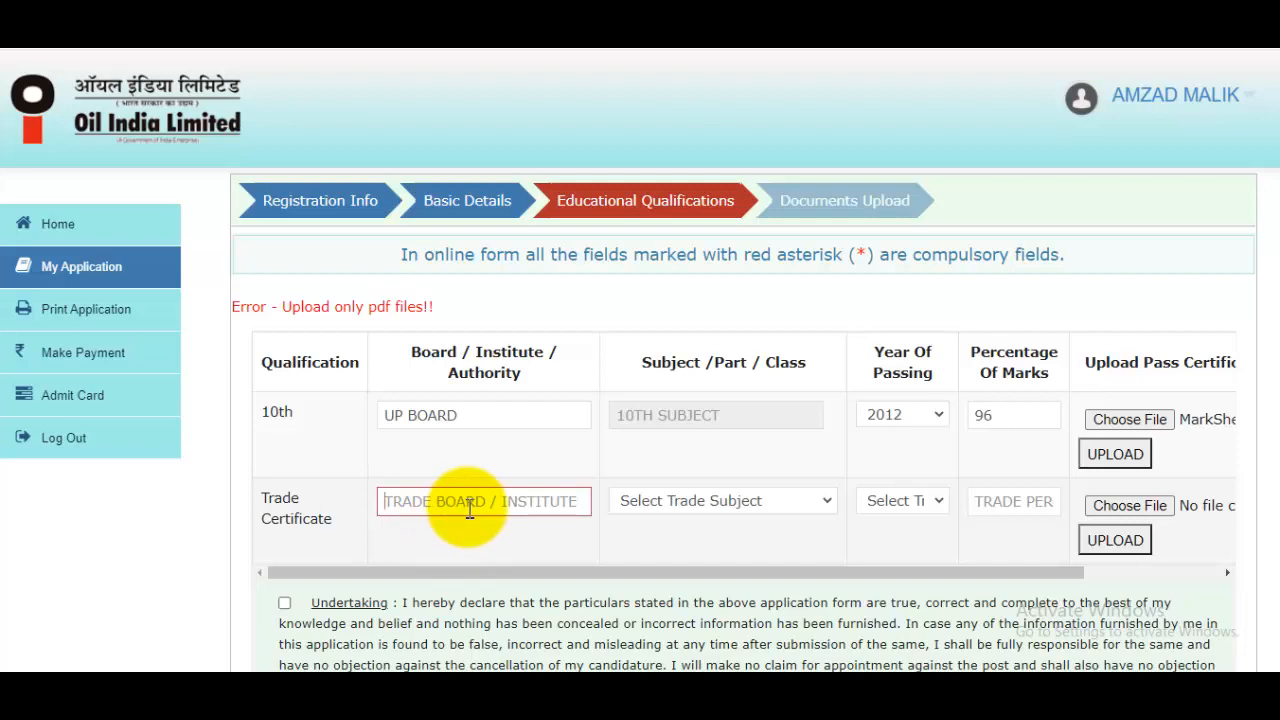
pyautogui.click(658, 505)
pyautogui.click(658, 541)
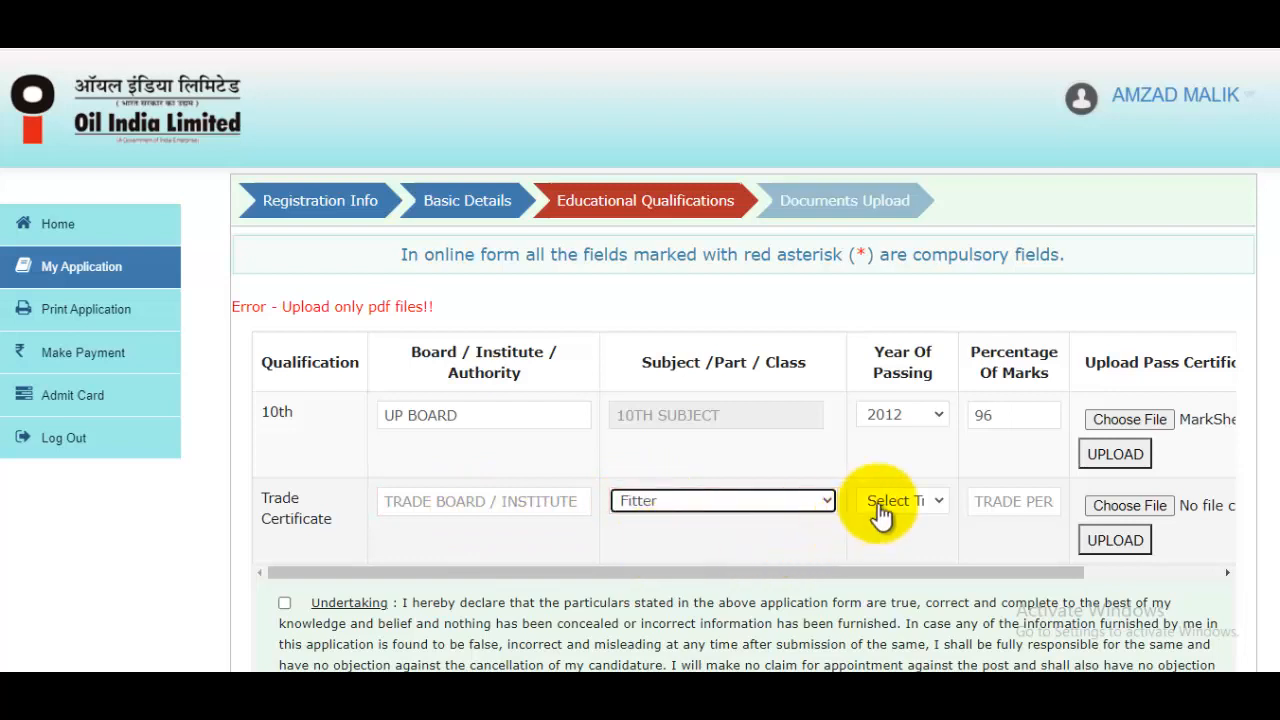
pyautogui.click(884, 504)
pyautogui.click(872, 508)
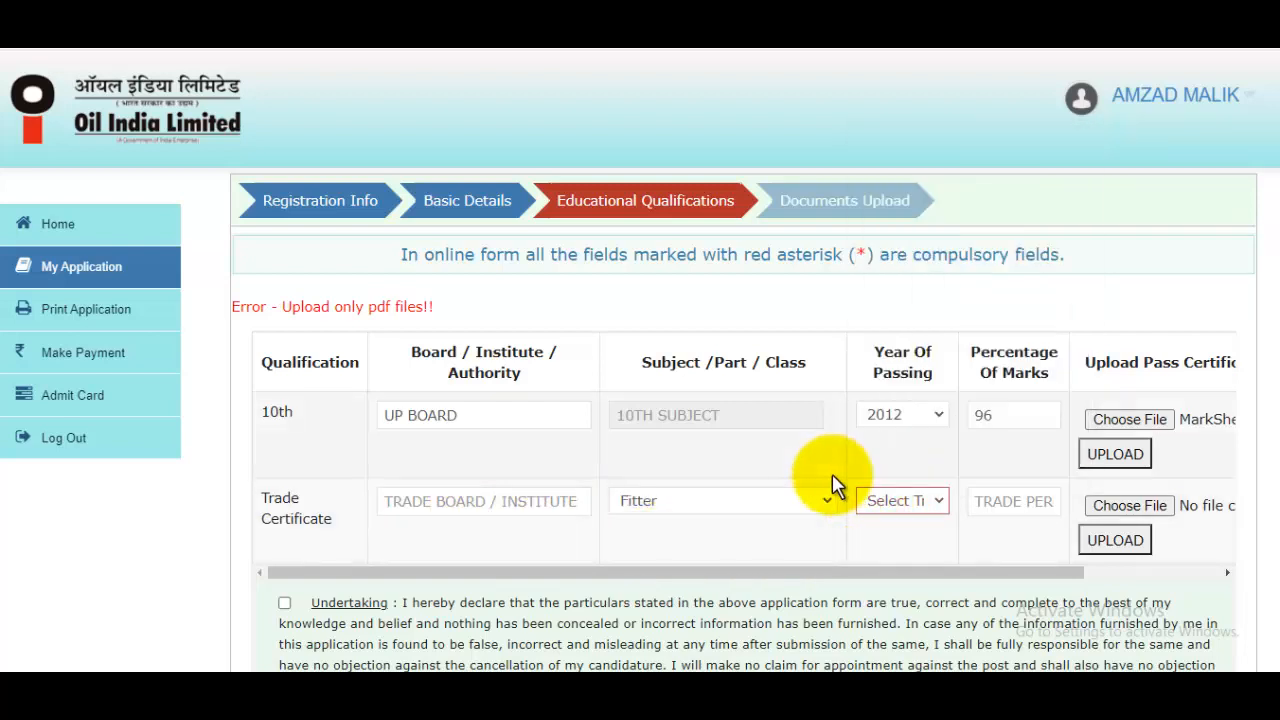
pyautogui.click(1000, 510)
pyautogui.moveTo(1008, 570); pyautogui.dragTo(1143, 514)
pyautogui.scroll(-3, 1270, 408)
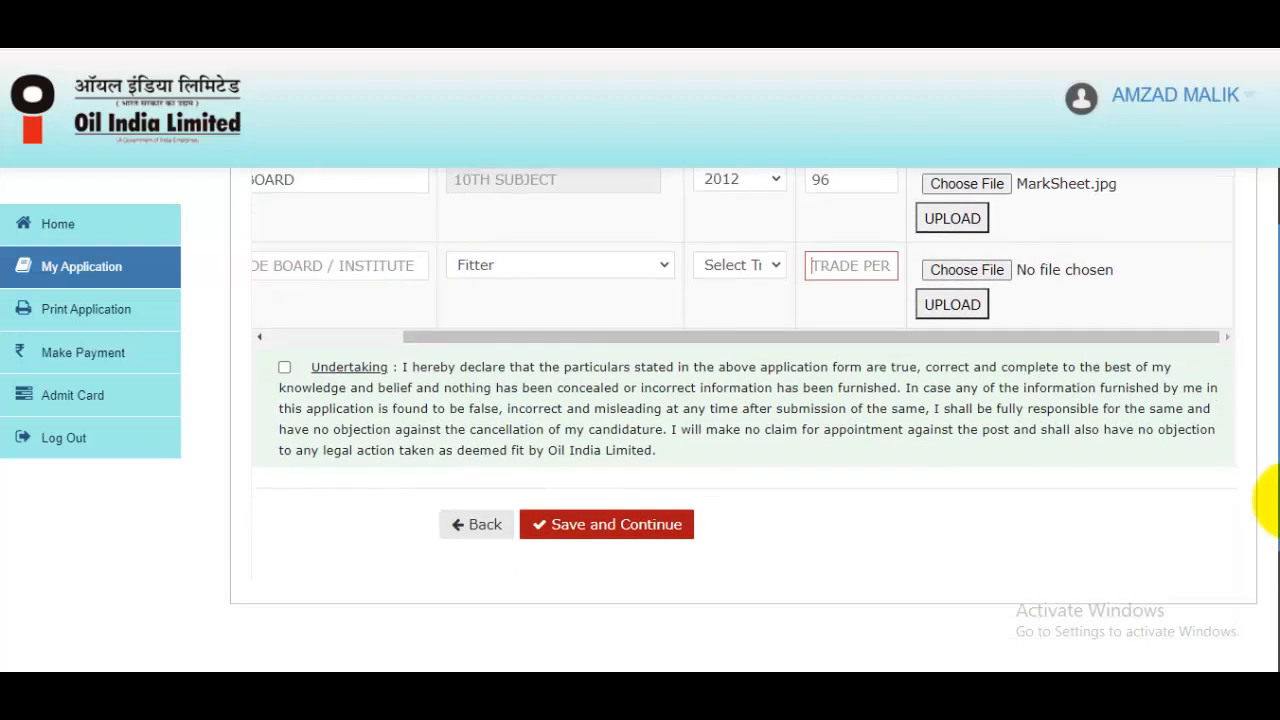
pyautogui.click(638, 520)
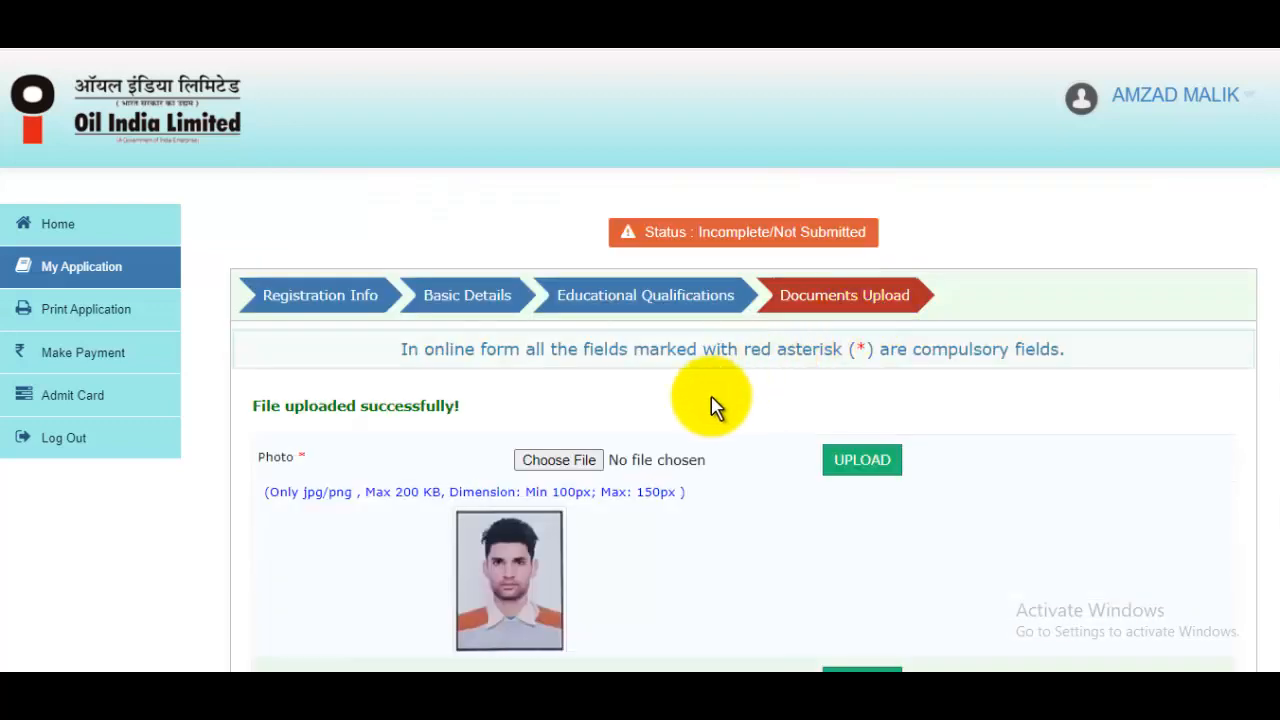
# Review the uploaded photo, signature and certificates, then go to Preview & Submit
pyautogui.scroll(-1, 710, 403)
pyautogui.scroll(-2, 662, 455)
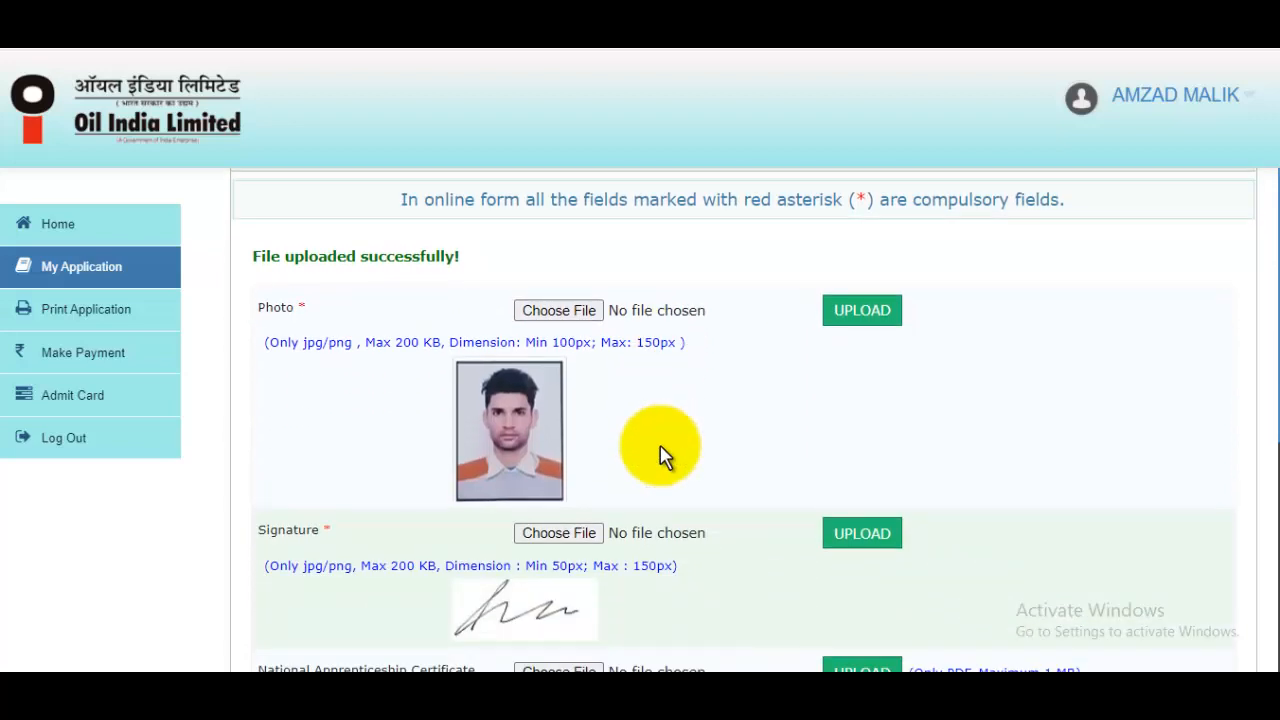
pyautogui.scroll(-1, 660, 455)
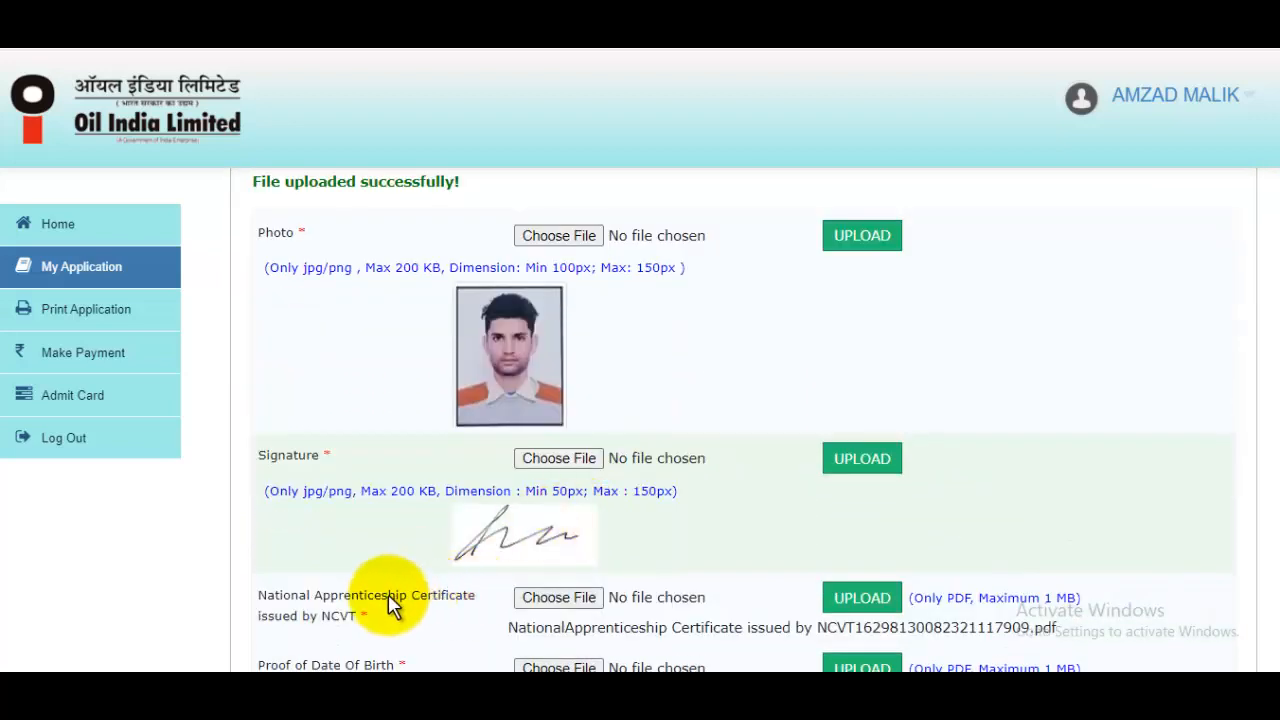
pyautogui.scroll(-2, 482, 510)
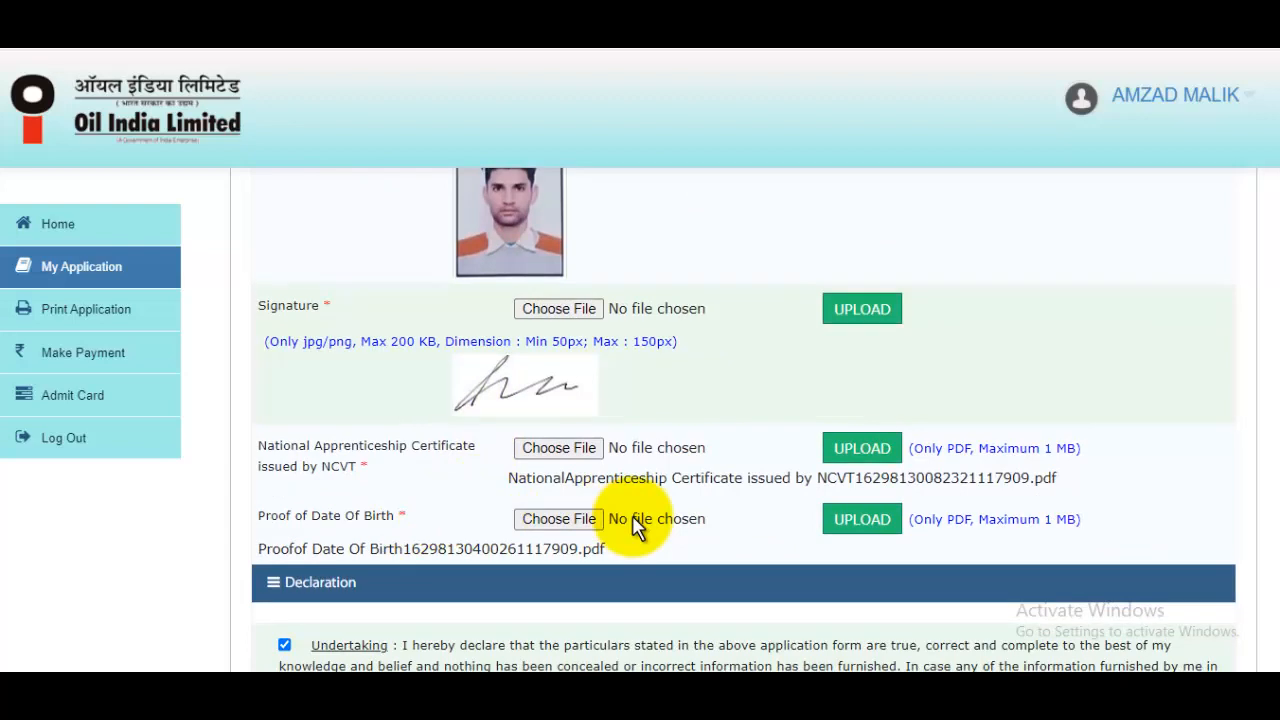
pyautogui.scroll(5, 634, 514)
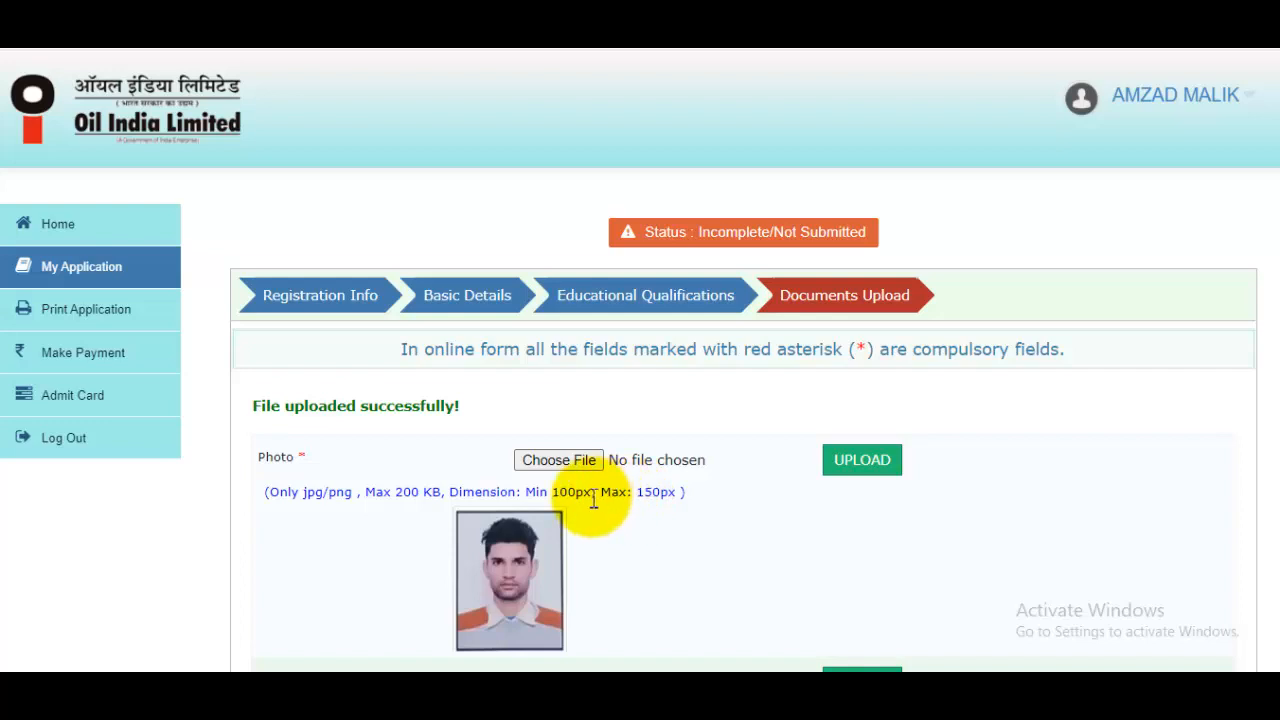
pyautogui.moveTo(636, 492); pyautogui.dragTo(686, 495)
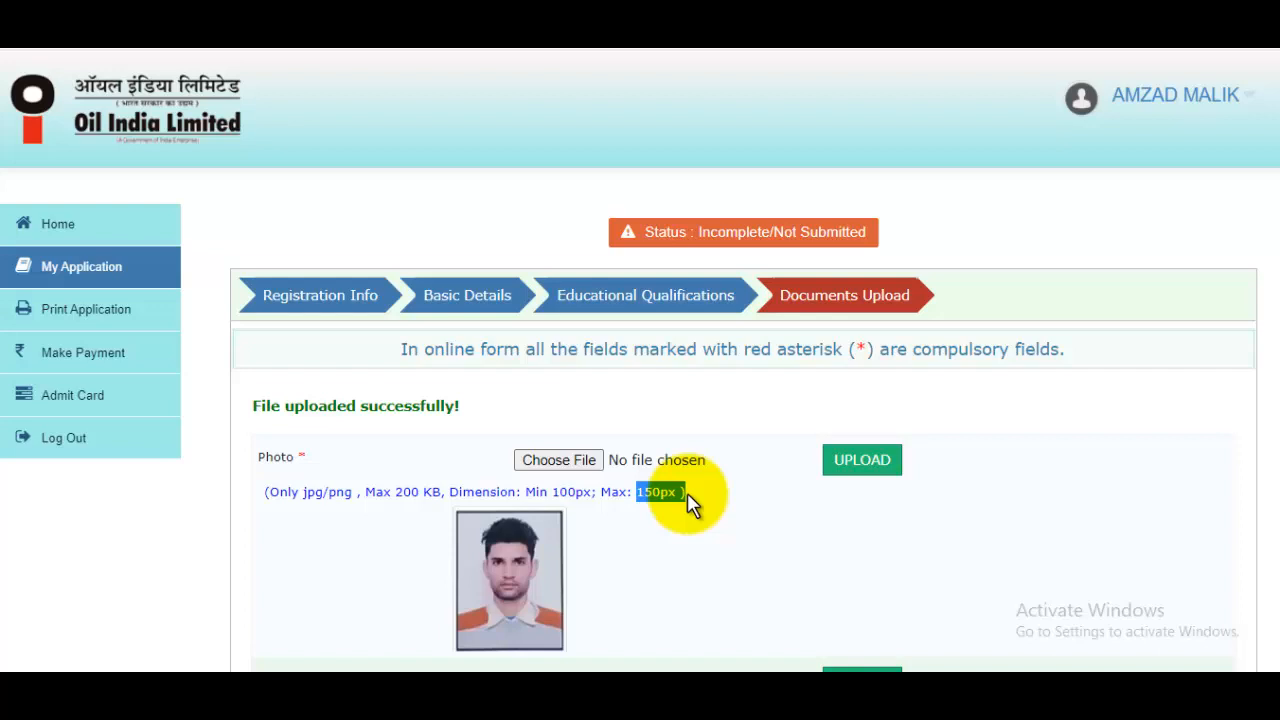
pyautogui.scroll(-3, 688, 505)
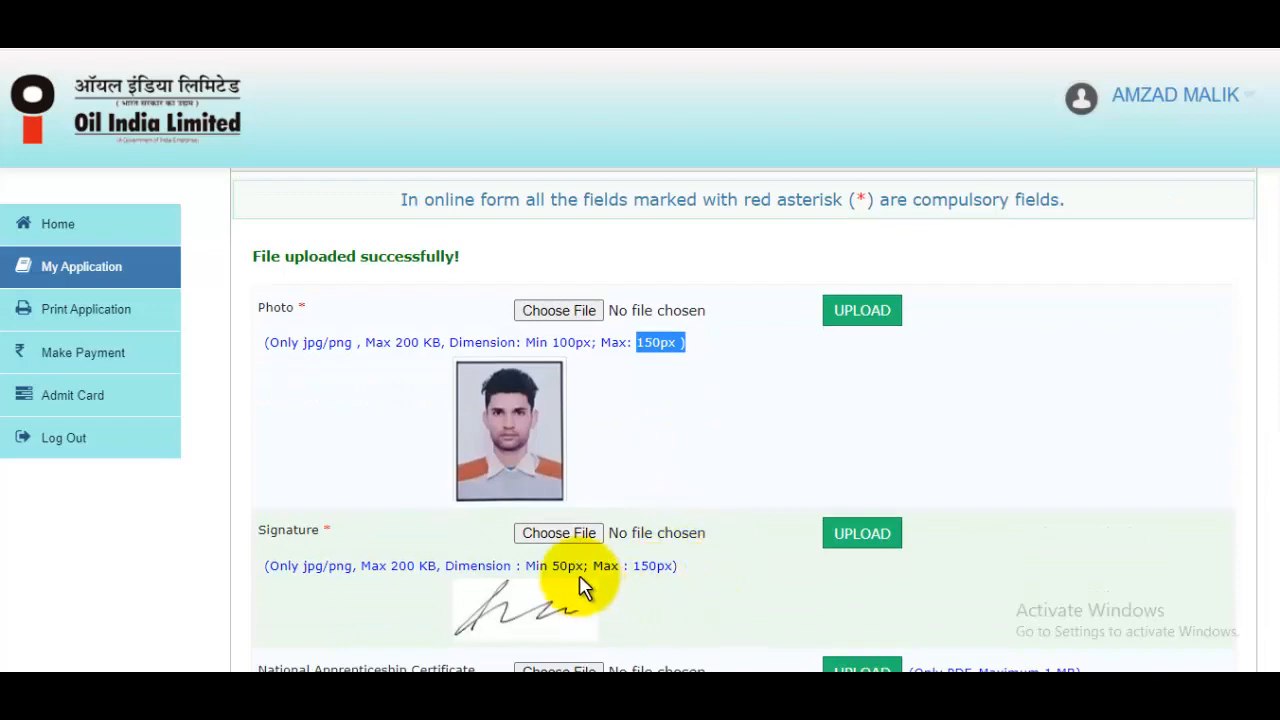
pyautogui.scroll(-3, 710, 502)
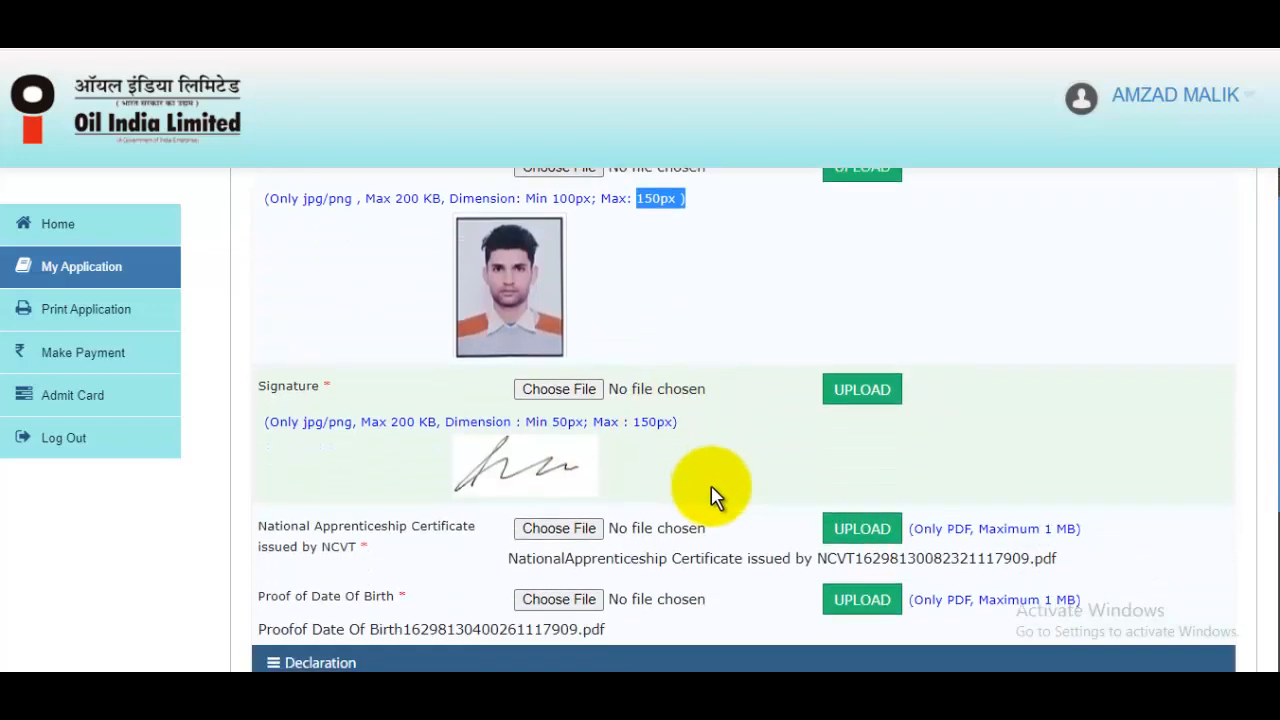
pyautogui.scroll(-3, 711, 490)
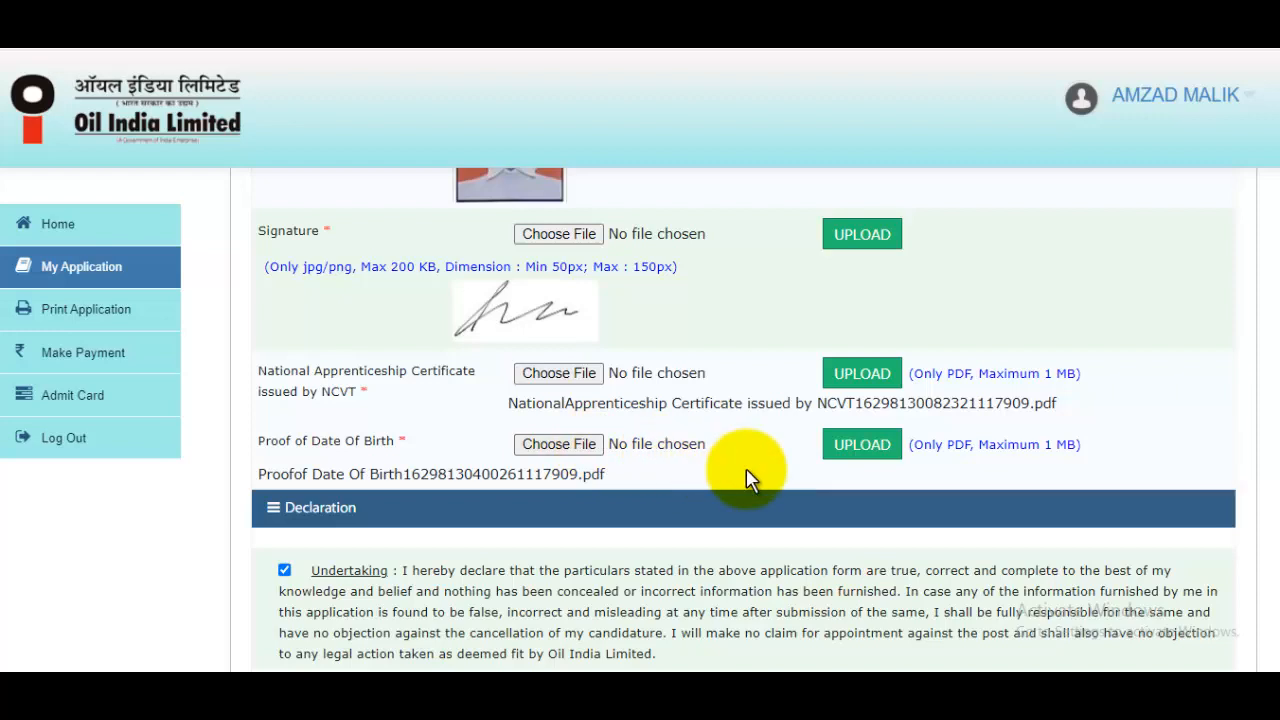
pyautogui.scroll(-2, 749, 506)
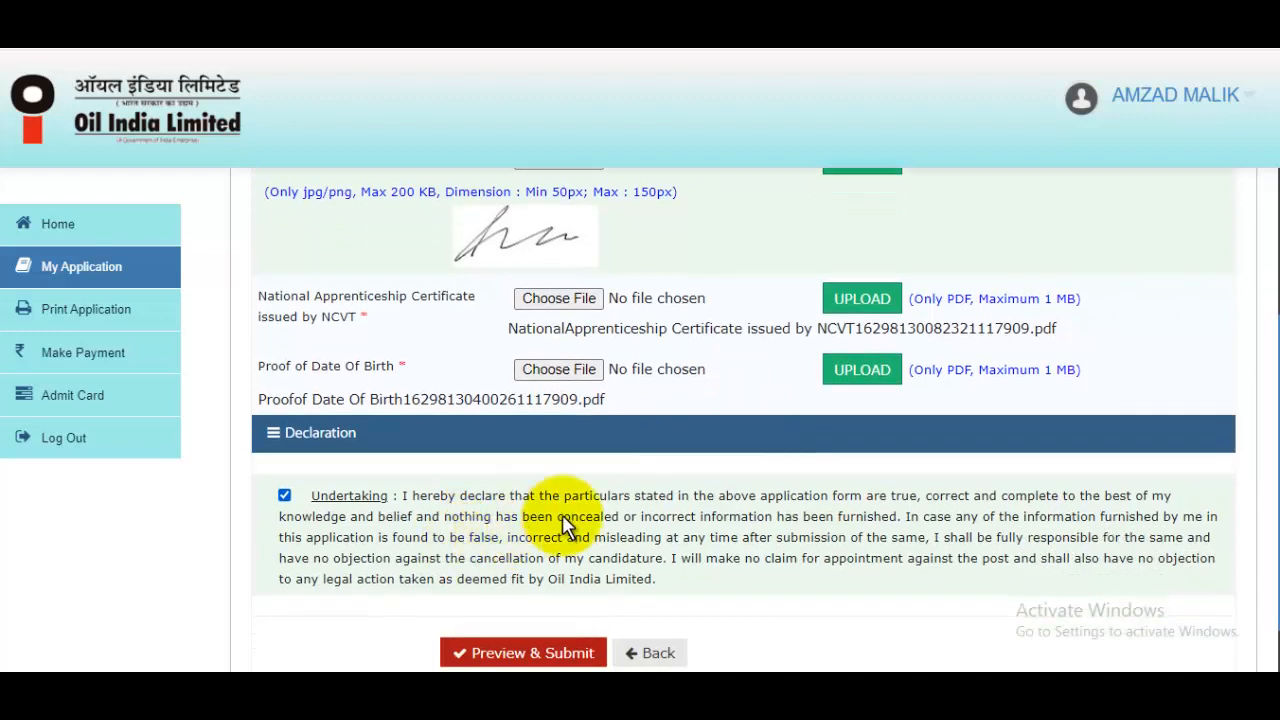
pyautogui.click(560, 568)
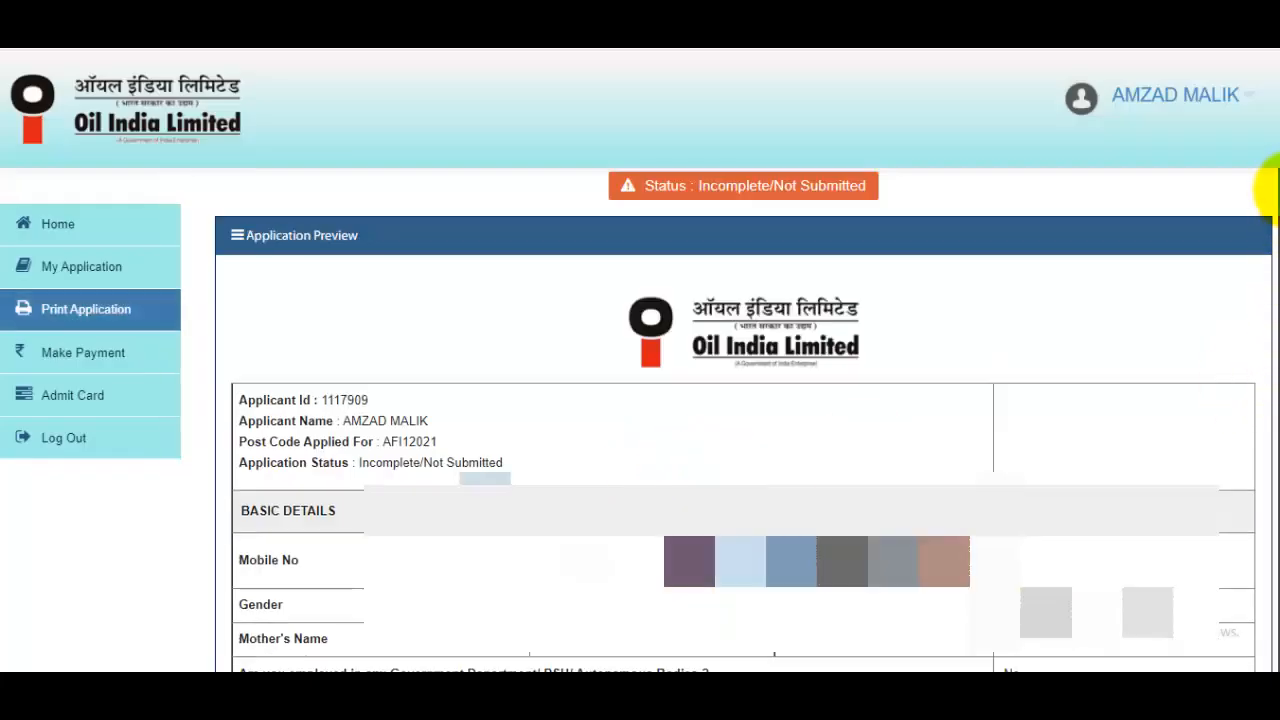
# Scroll to the bottom of the preview, submit the application and confirm with OK
pyautogui.moveTo(1278, 190); pyautogui.dragTo(1272, 655)
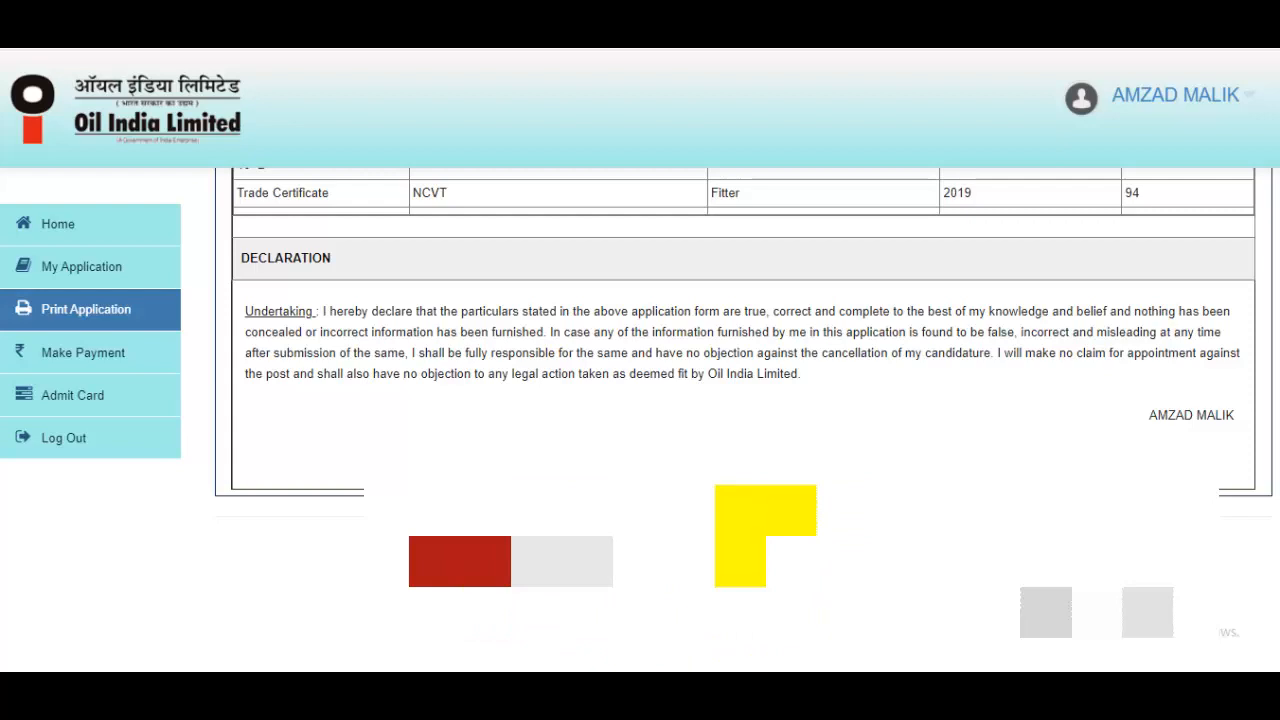
pyautogui.click(461, 556)
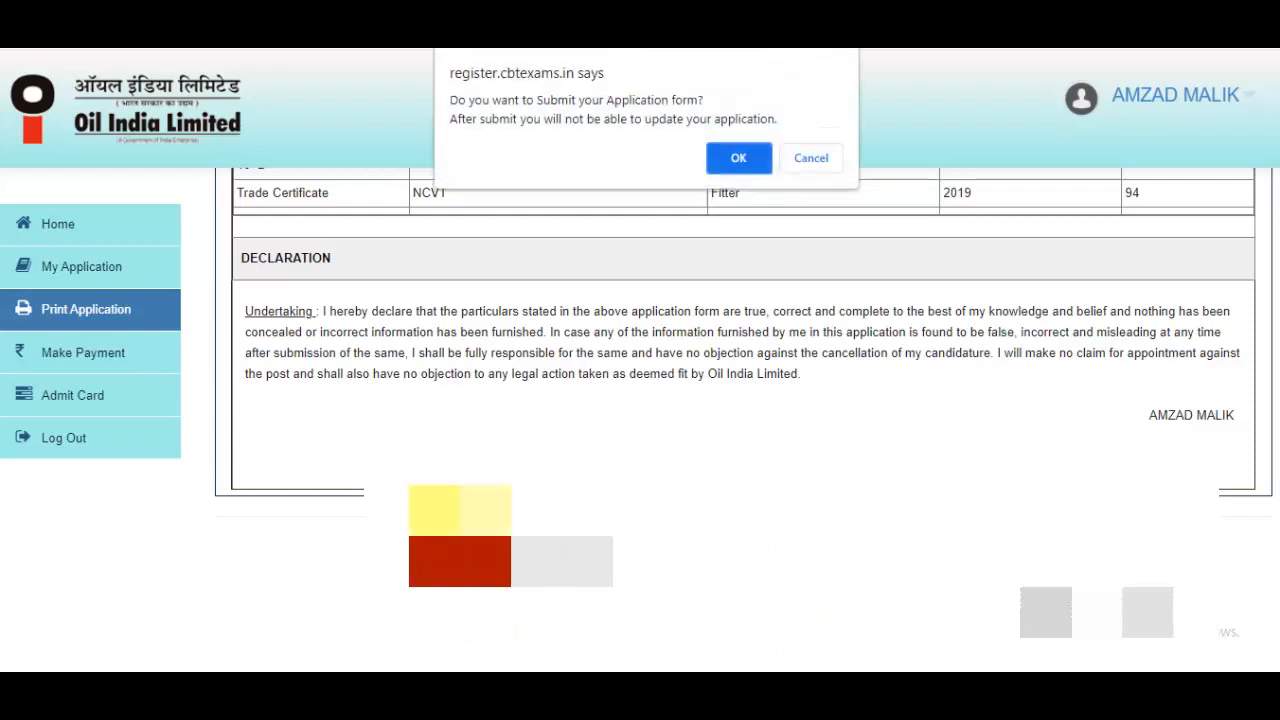
pyautogui.click(738, 160)
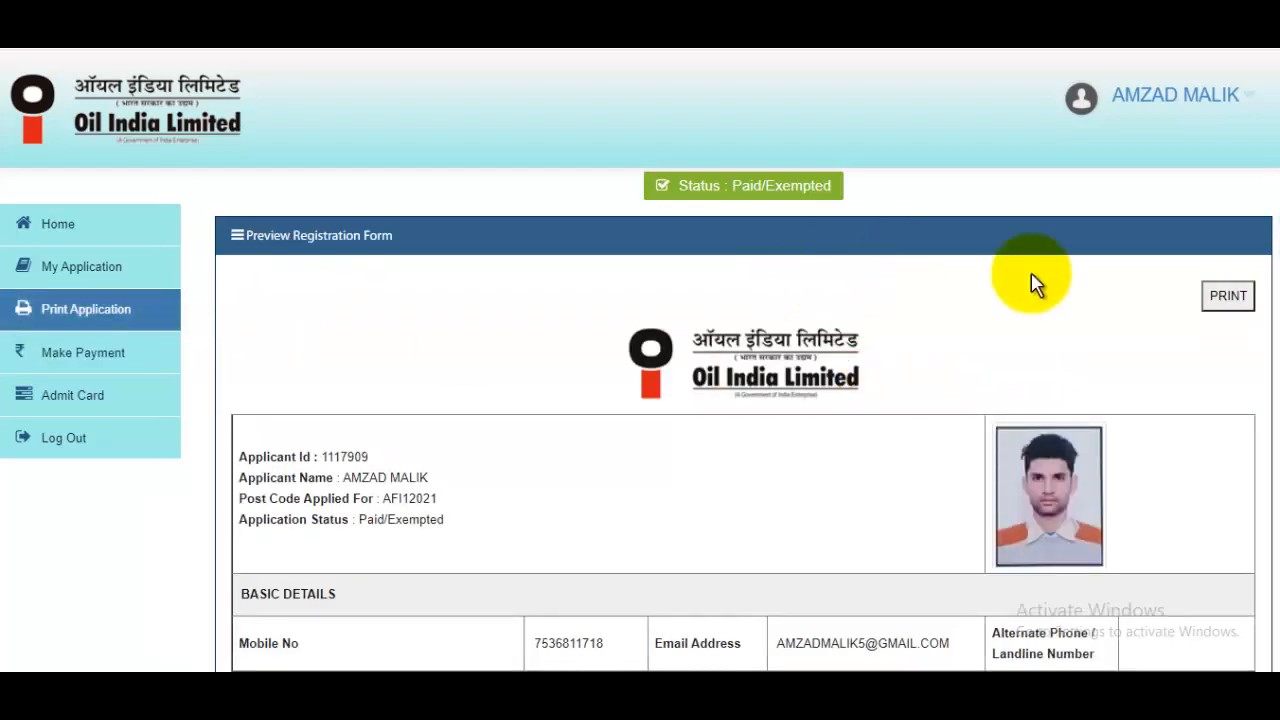
# Print the submitted registration form with destination Save as PDF
pyautogui.click(1225, 297)
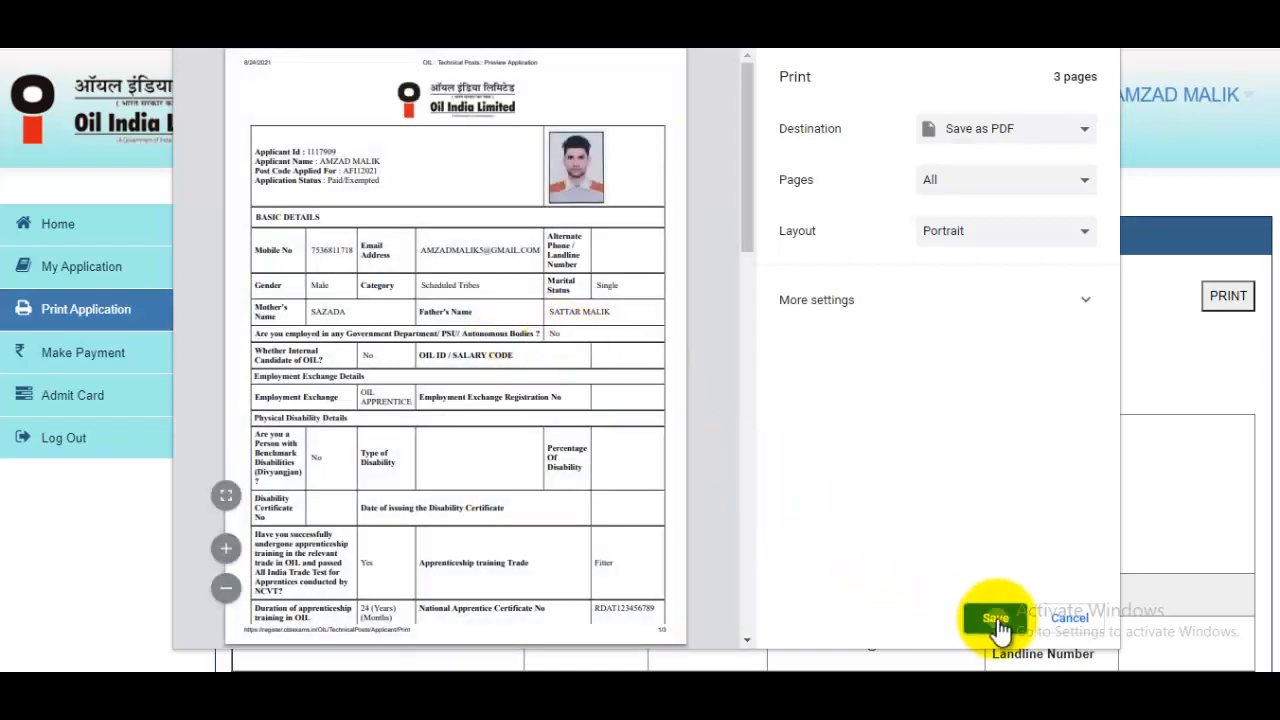
# Save the Paid/Exempted Preview Registration Form from the print dialog as PDF 'OIL Tradesman form'
pyautogui.click(996, 619)
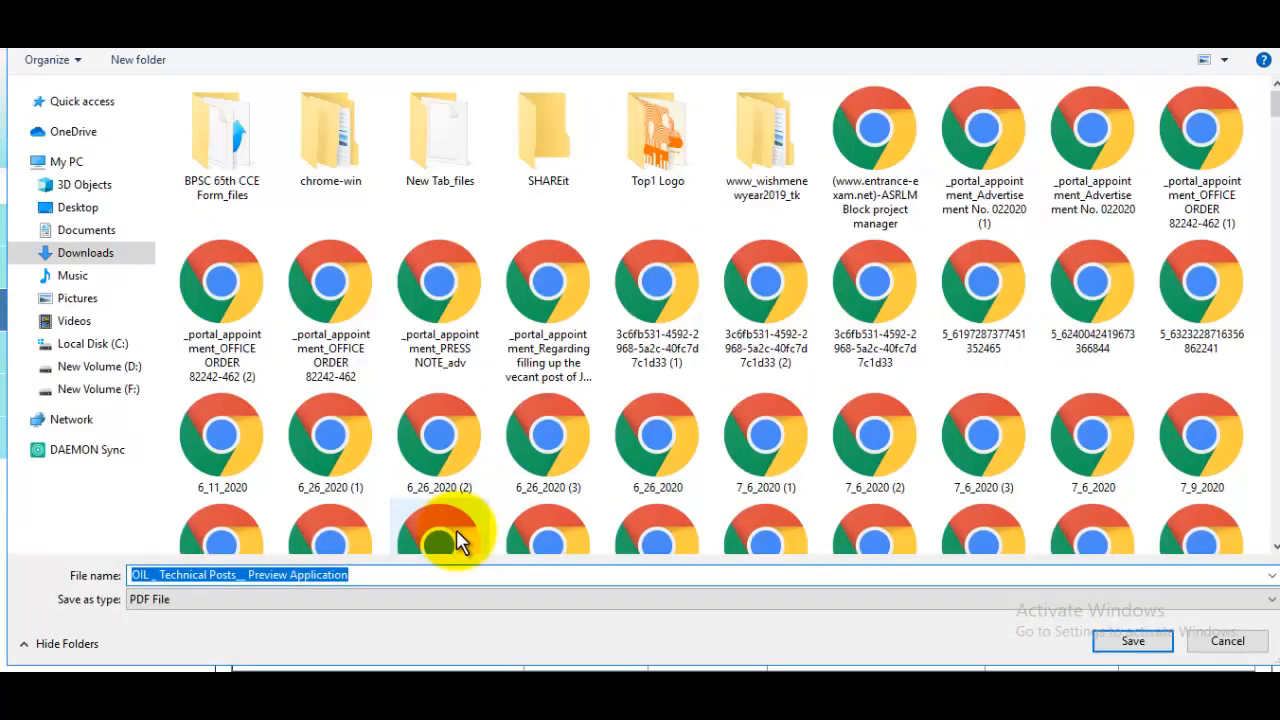
pyautogui.click(229, 599)
pyautogui.click(316, 575)
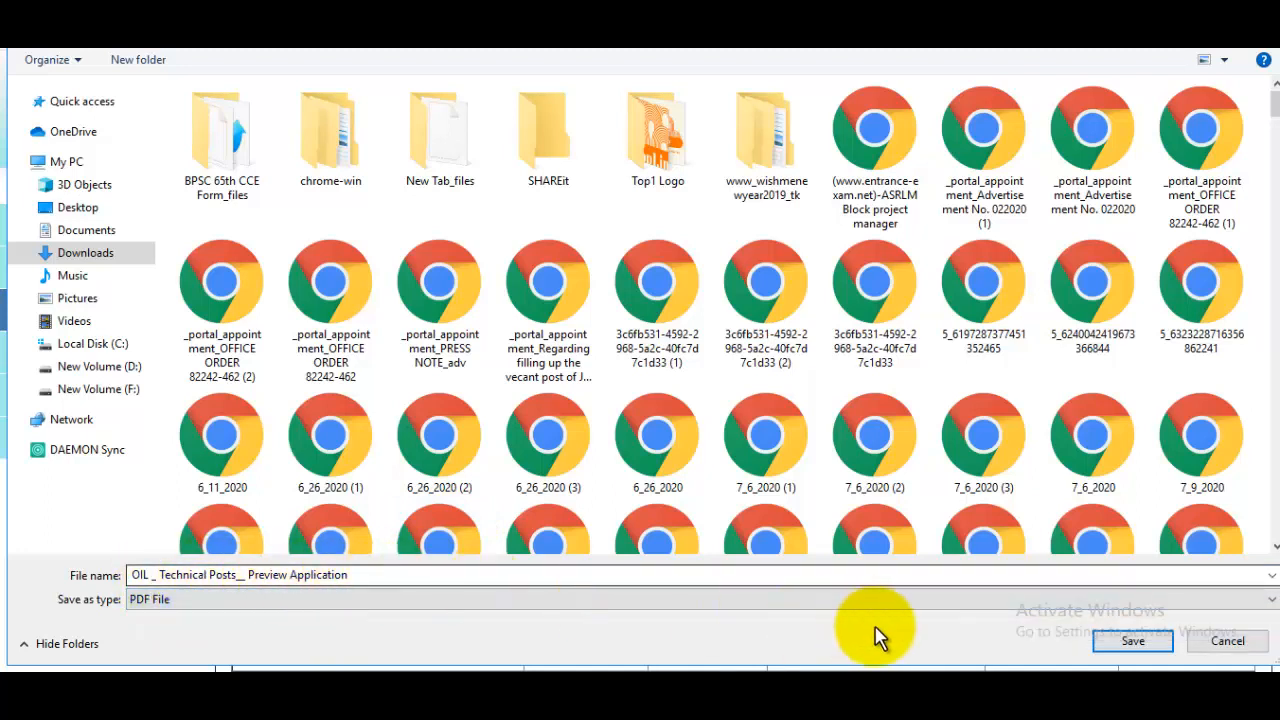
pyautogui.hotkey('ctrl', 'a')
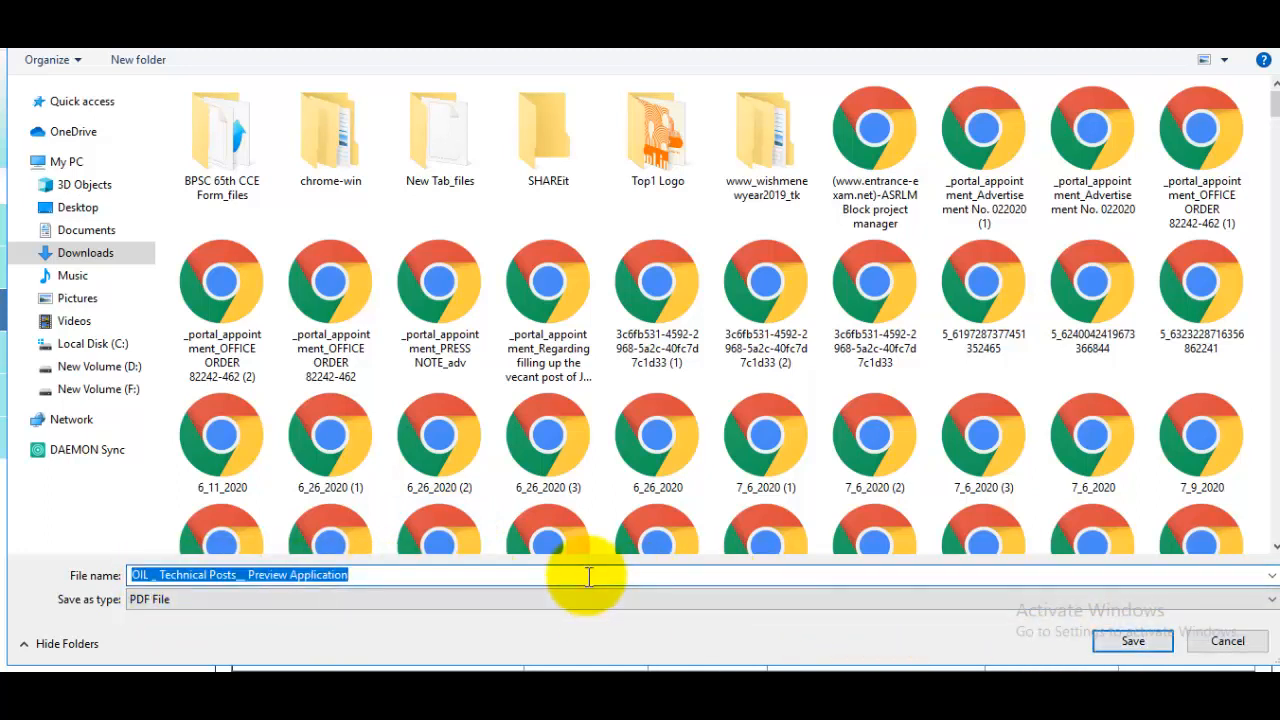
pyautogui.write('OIL ')
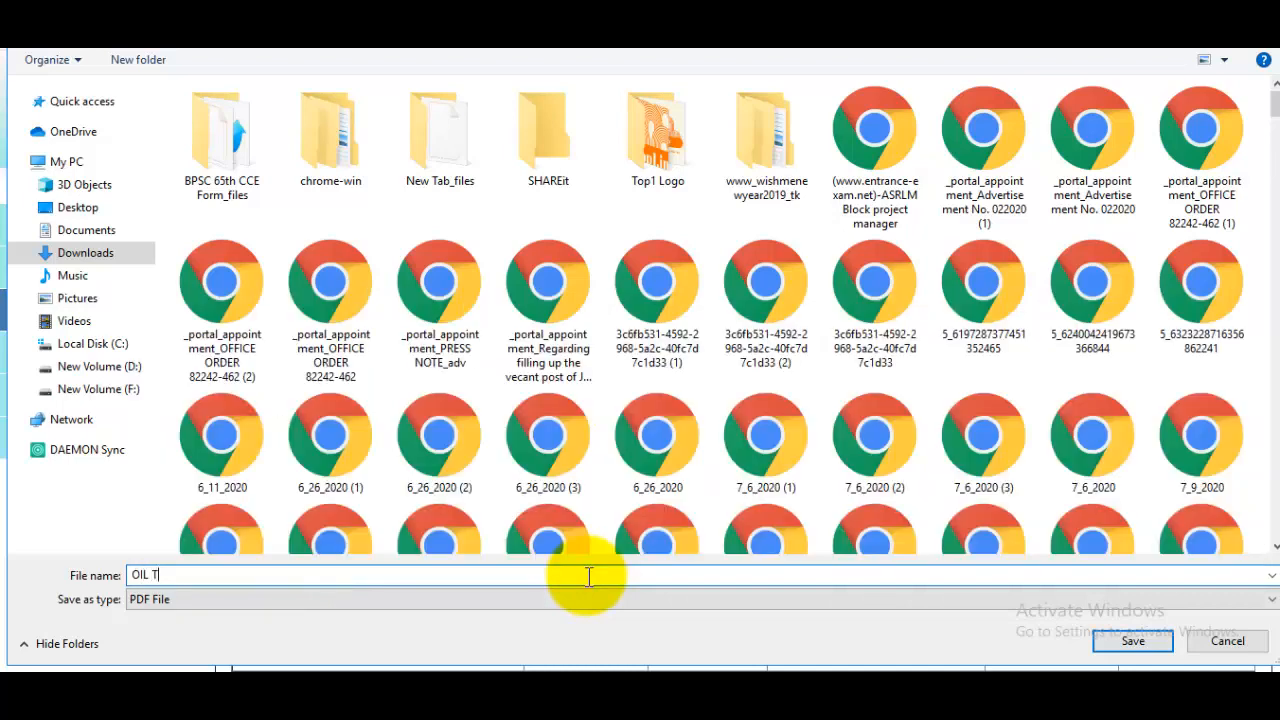
pyautogui.write('Tradesman form')
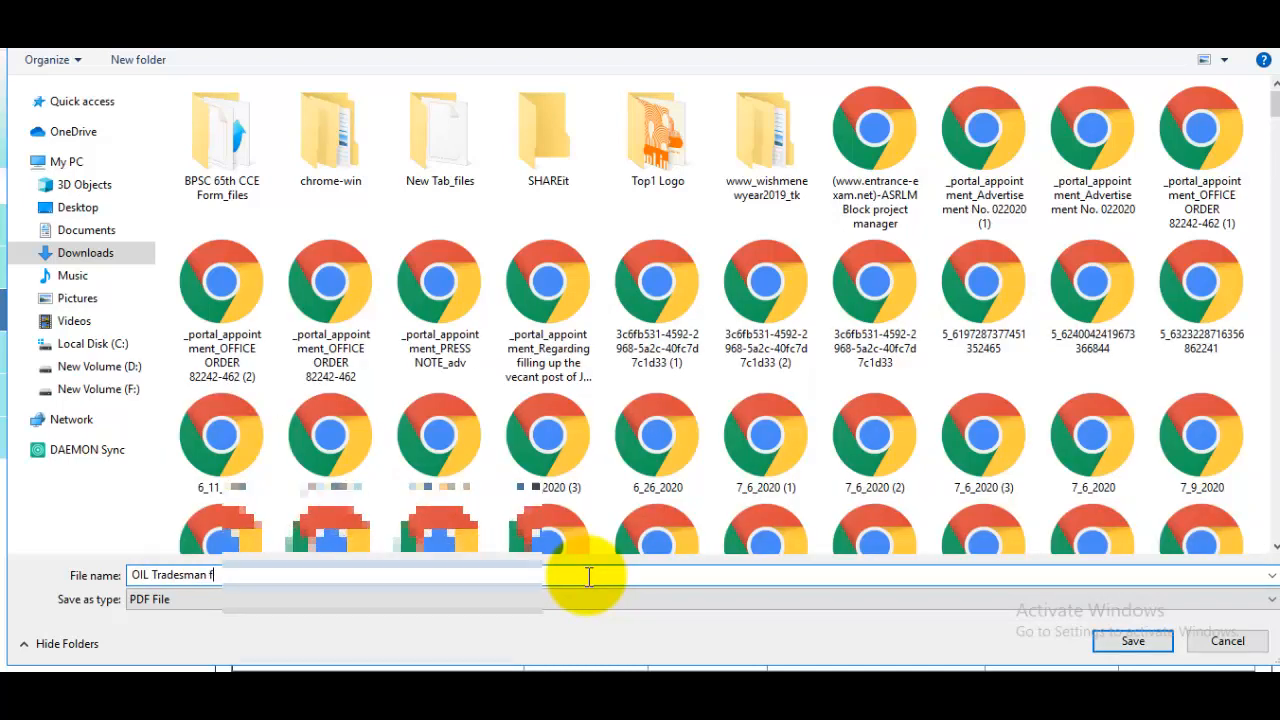
pyautogui.press('Return')
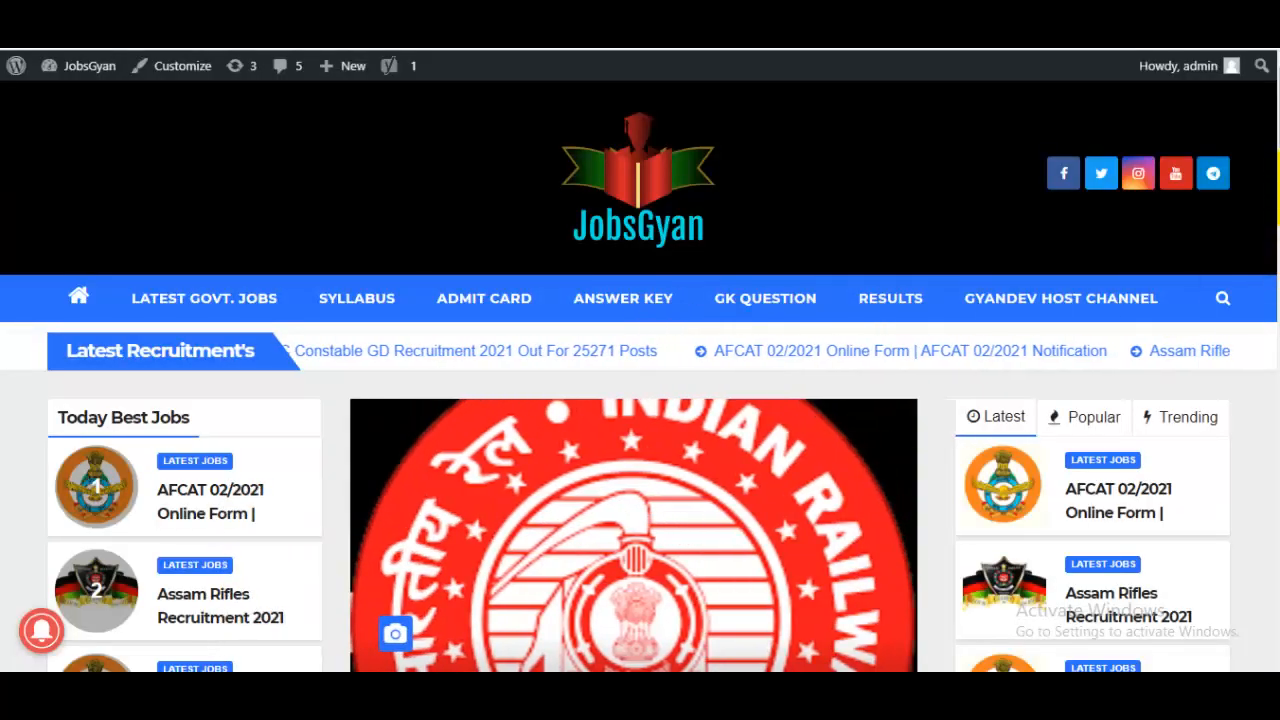
# Scroll to the Gyandev Host channel's Videos page and highlight the channel name
pyautogui.scroll(-2, 1268, 198)
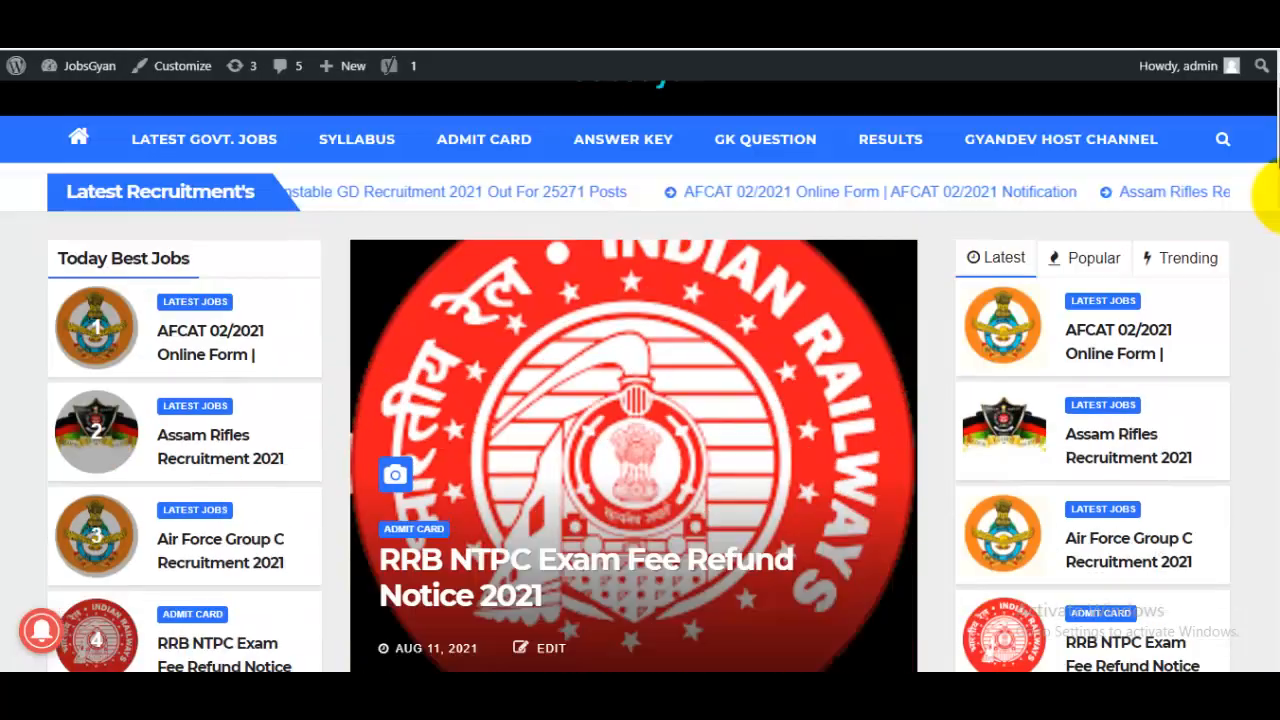
pyautogui.moveTo(1275, 198); pyautogui.dragTo(1278, 115)
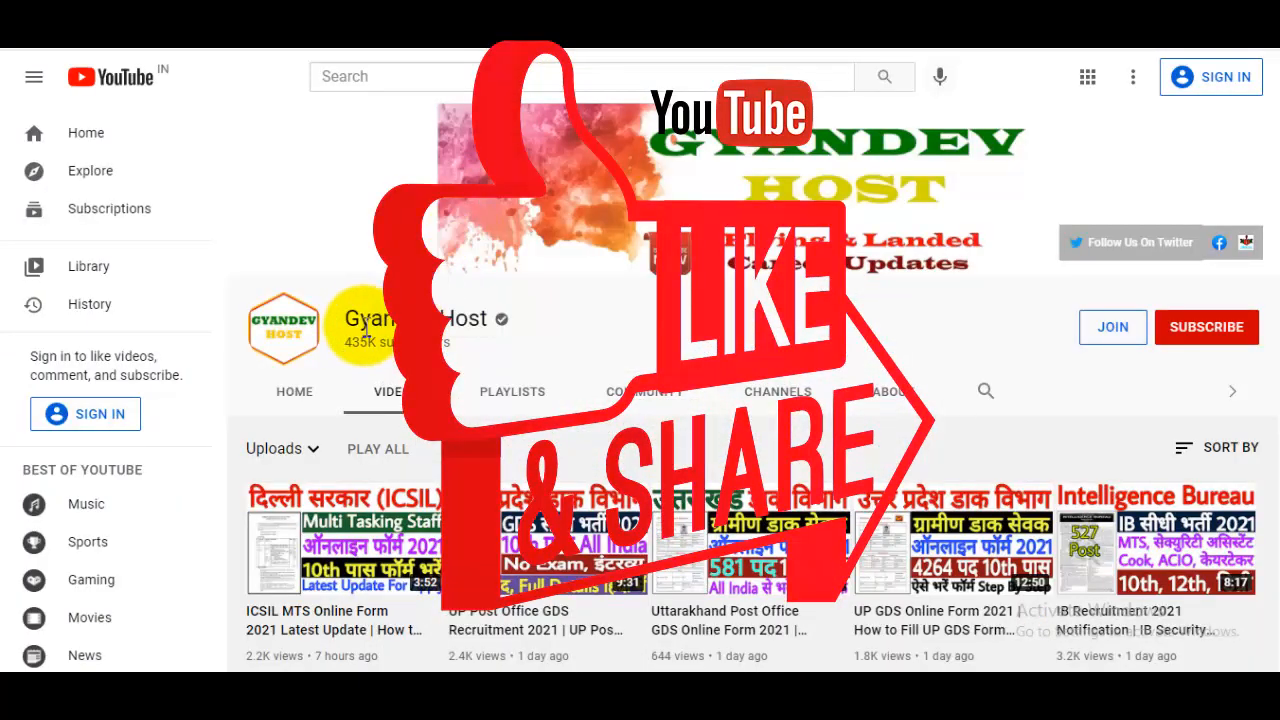
pyautogui.moveTo(347, 320); pyautogui.dragTo(492, 318)
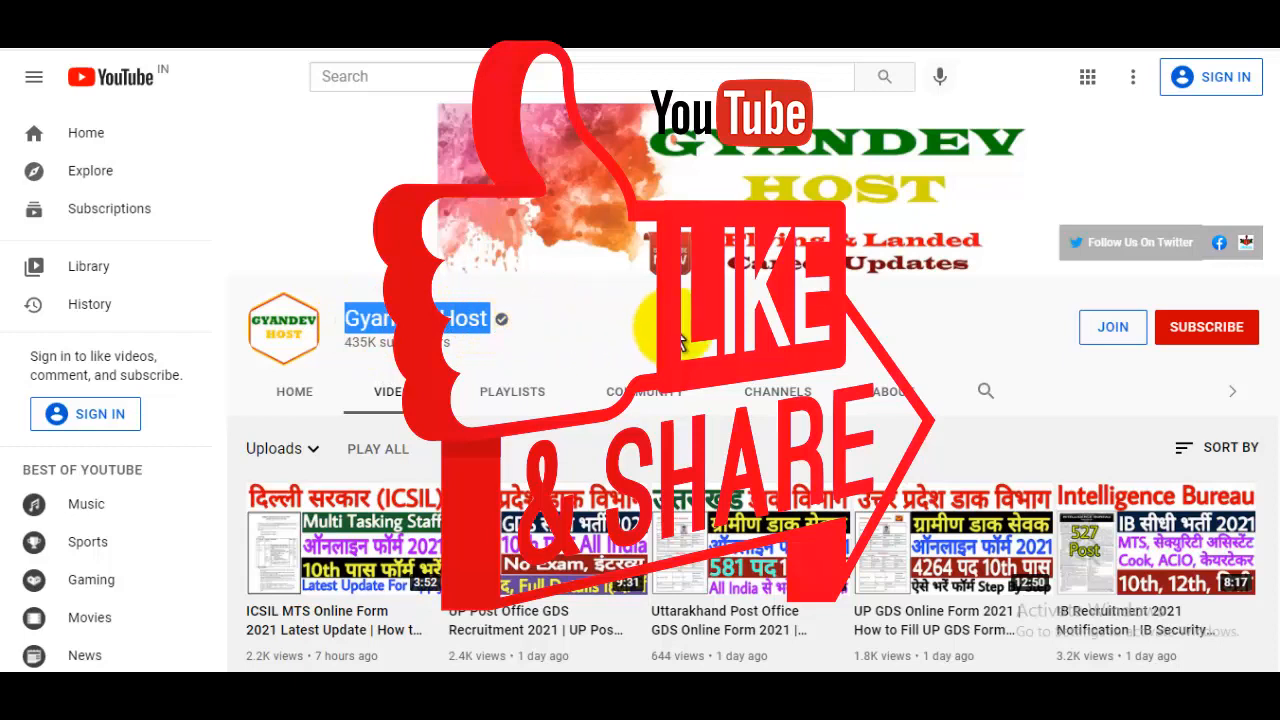